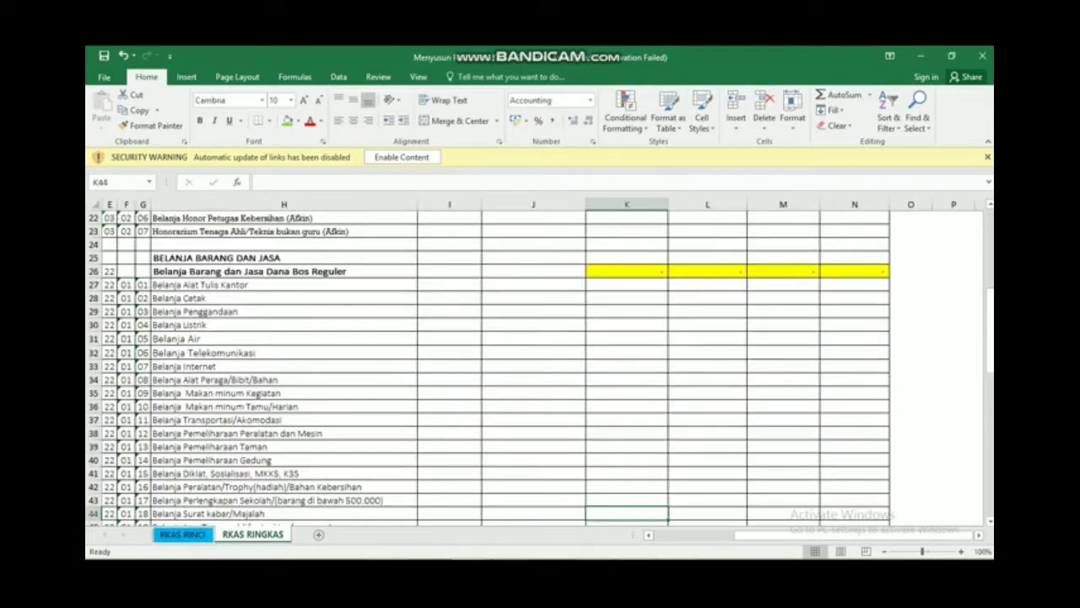
Examine the header row and KODE LRA code columns of the RKAS RINGKAS sheet.
key(Up)
key(Up)
key(Up)
key(Up)
key(Up)
key(Up)
key(Up)
key(Up)
key(Up)
key(Up)
key(Up)
key(Up)
key(Up)
key(Up)
key(Up)
key(Up)
key(Up)
key(Up)
key(Up)
key(Up)
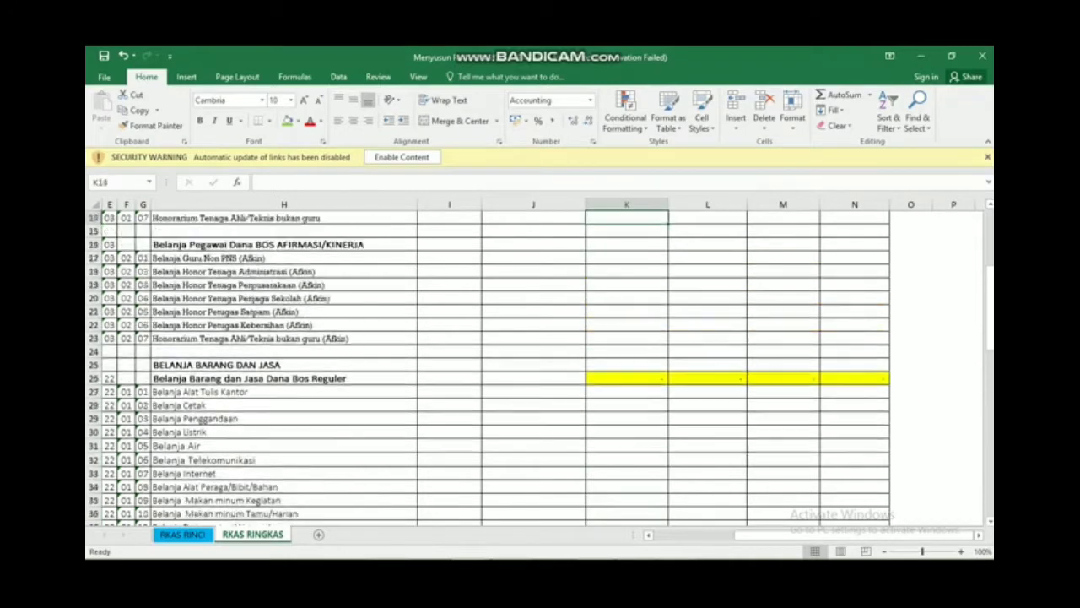
key(Left)
key(Left)
key(Left)
key(Left)
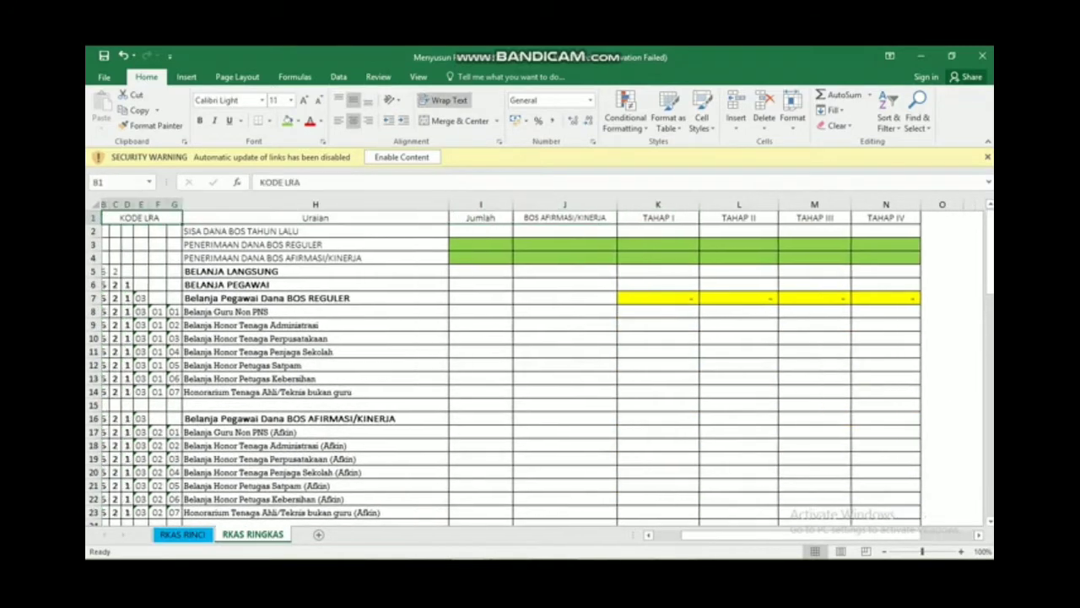
key(Down)
key(Down)
key(Down)
key(Down)
key(Down)
key(Down)
key(Down)
key(Down)
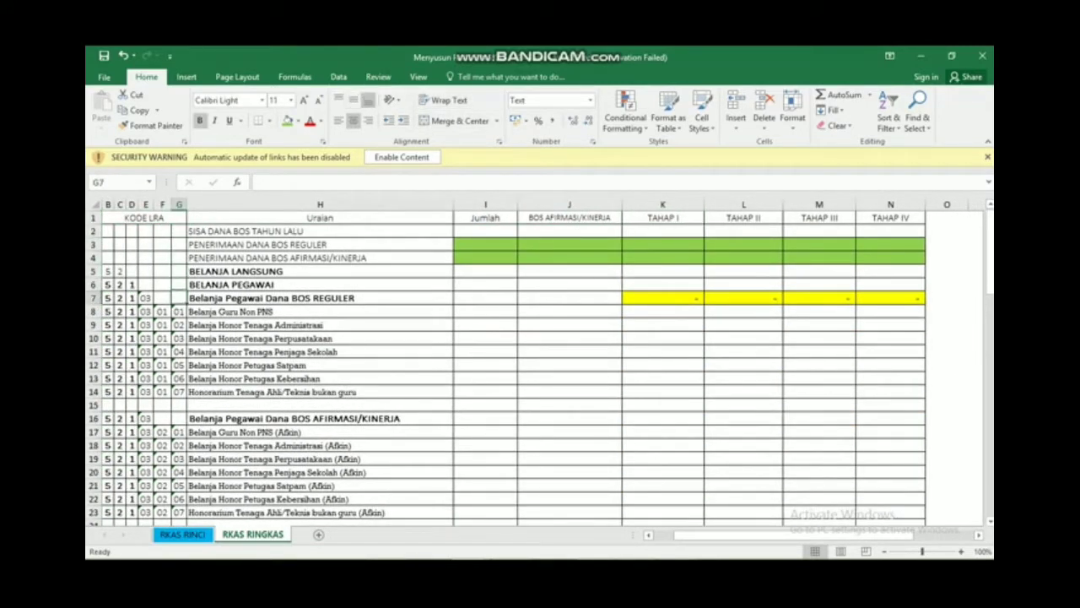
Examine the Jumlah, BOS AFIRMASI/KINERJA and TAHAP I to IV columns down to the Belanja Barang dan Jasa rows.
key(Right)
key(Right)
key(Right)
key(Right)
key(Right)
key(Right)
key(Right)
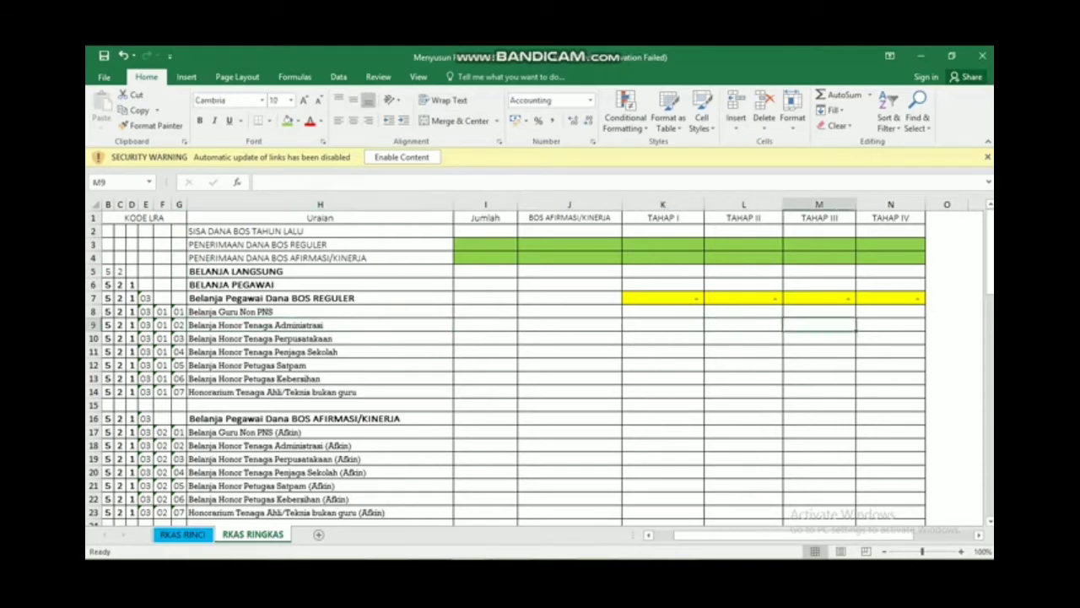
key(Down)
key(Down)
key(Down)
key(Down)
key(Down)
key(Down)
key(Down)
key(Down)
key(Down)
key(Down)
key(Down)
key(Down)
key(Down)
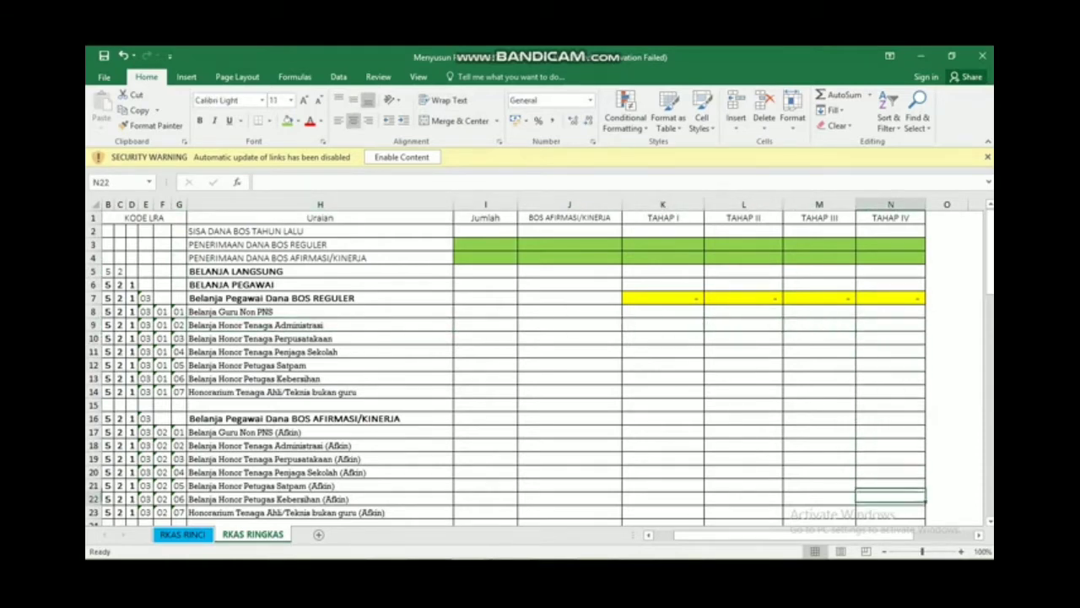
key(Down)
key(Down)
key(Down)
key(Down)
key(Down)
key(Down)
key(Down)
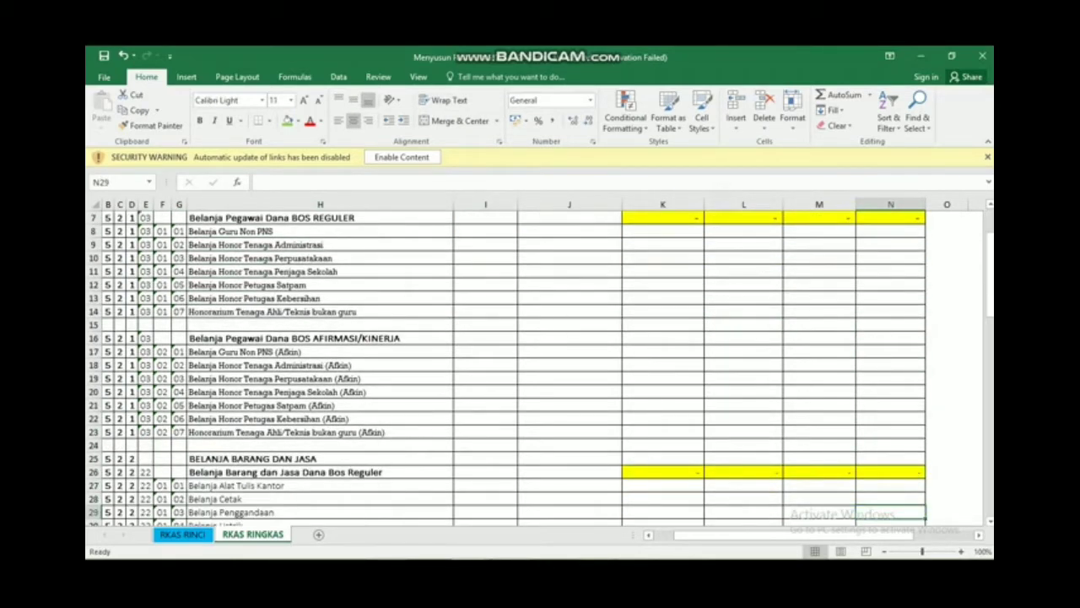
key(Down)
key(Down)
key(Down)
key(Down)
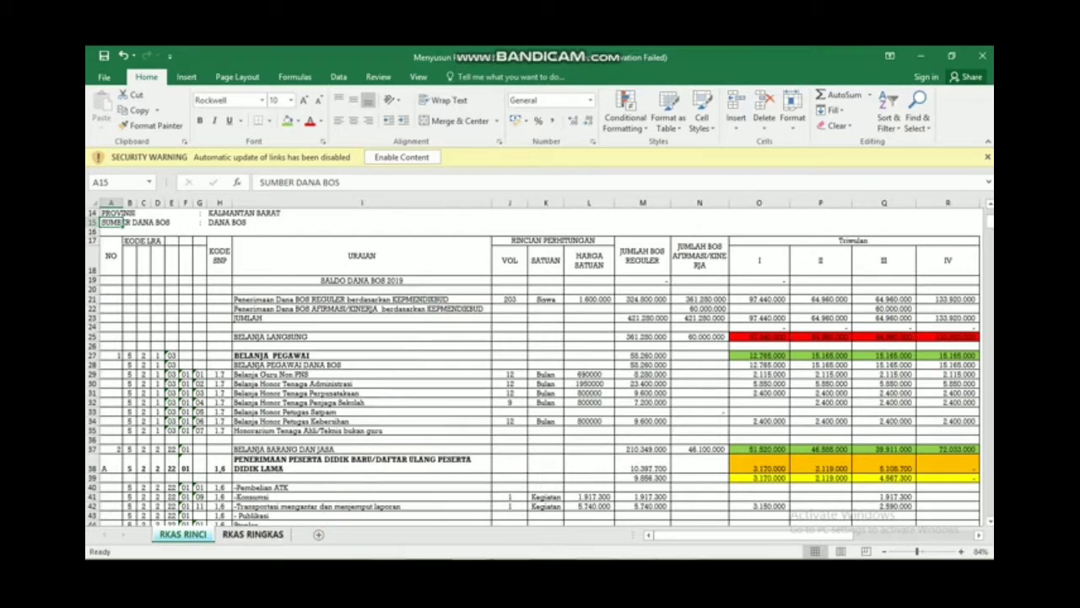
Add a new worksheet after RKAS RINGKAS and rename it 1.
click(253, 534)
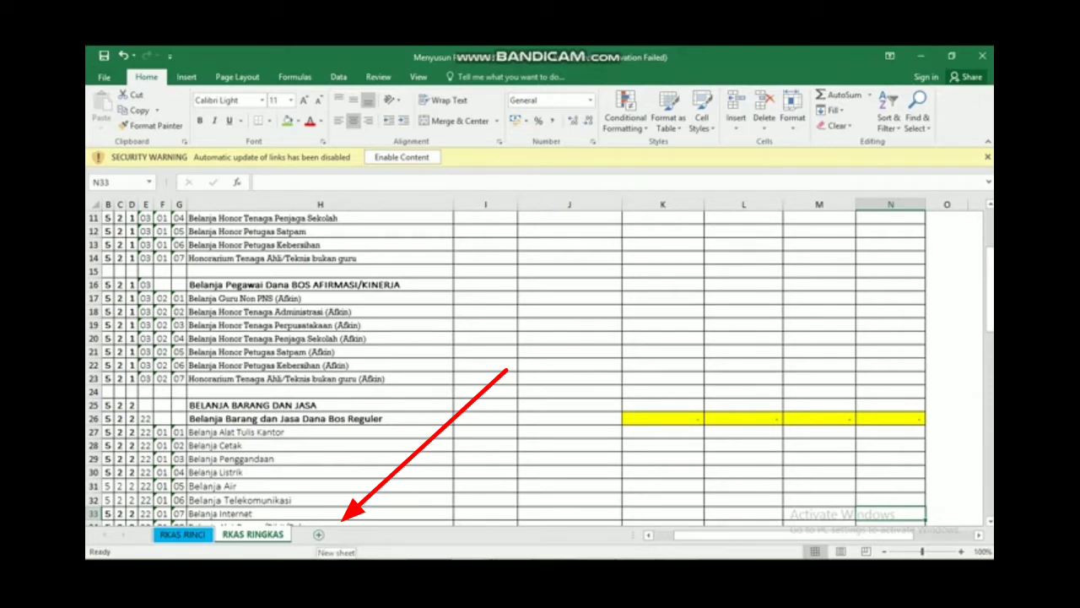
click(318, 534)
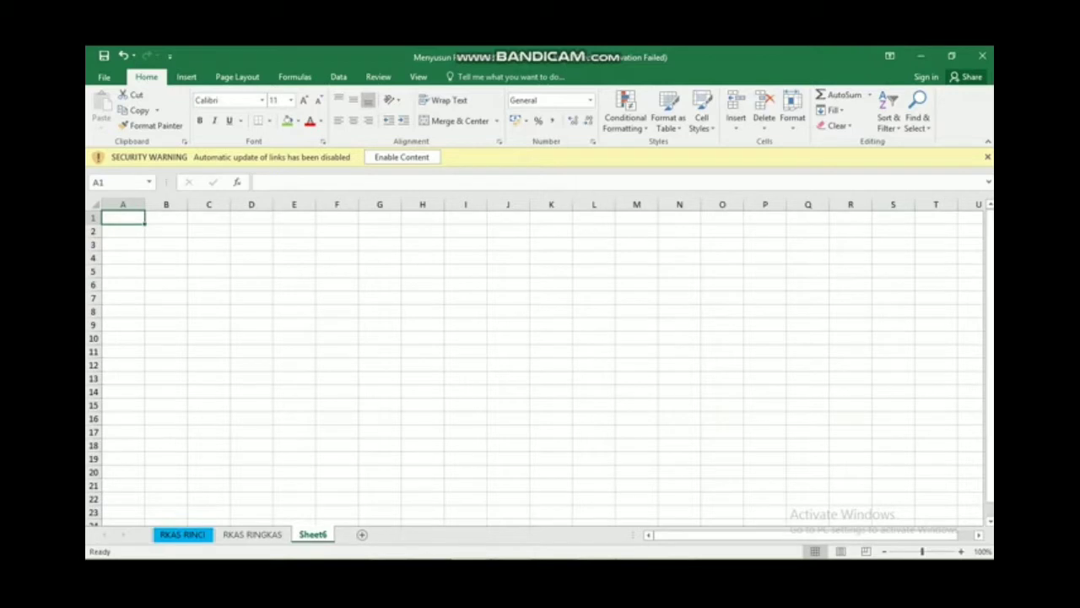
right_click(319, 534)
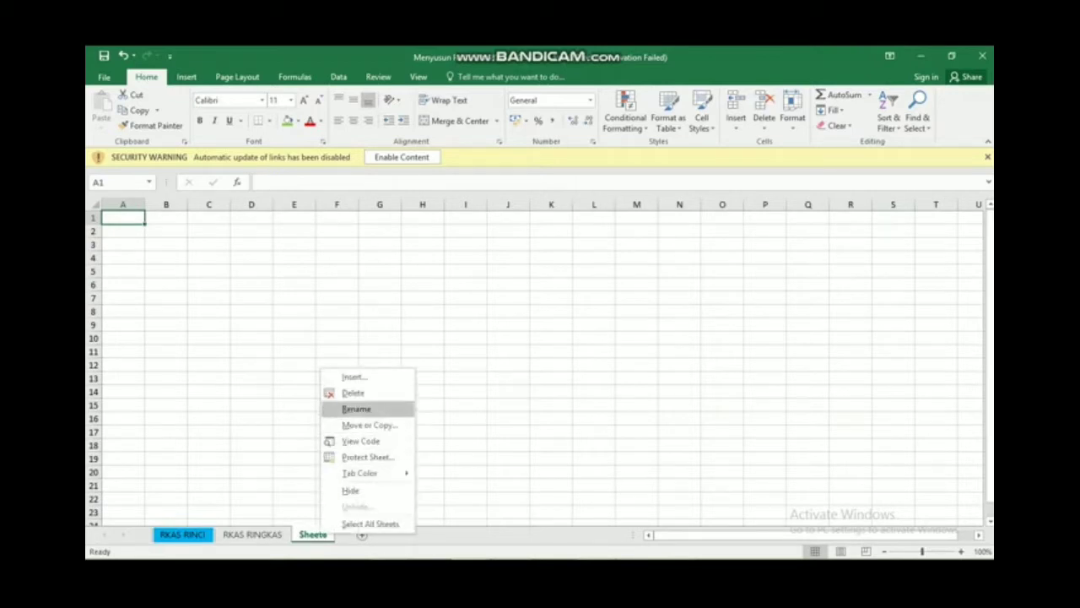
click(356, 409)
text(1)
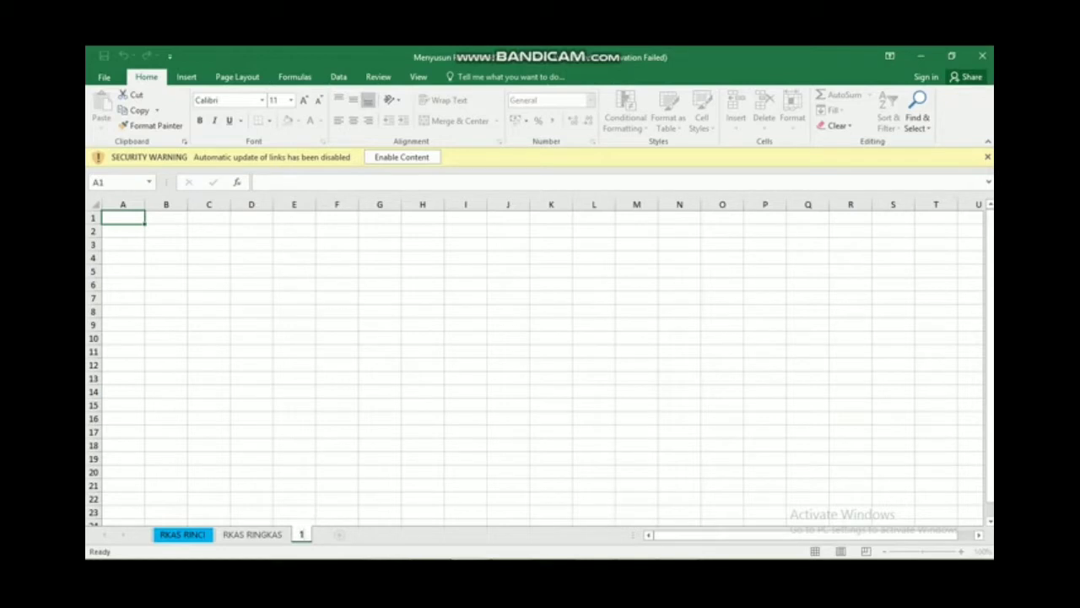
click(250, 498)
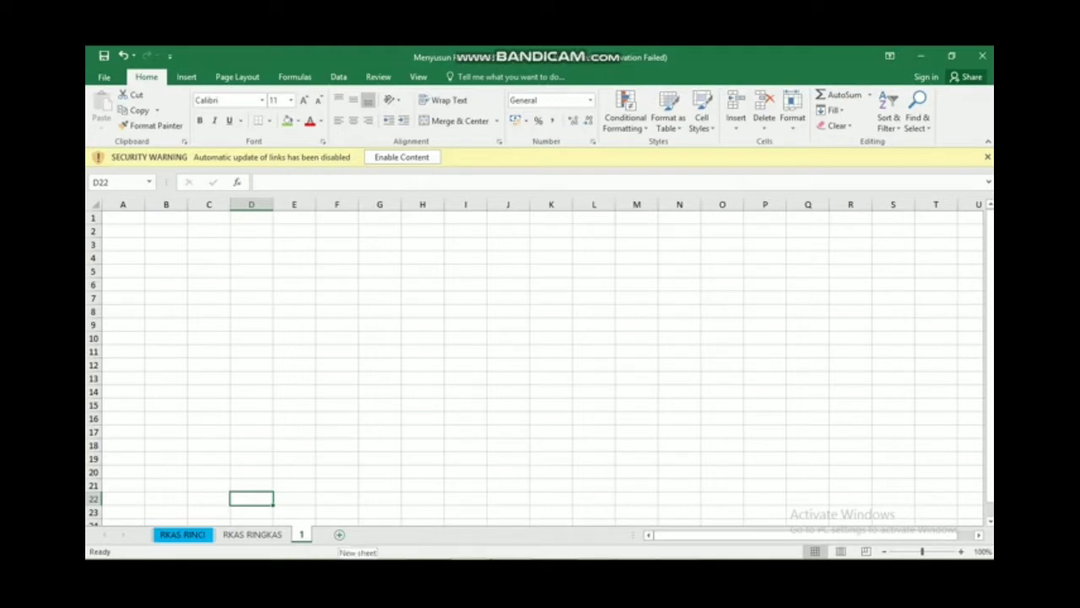
Add another worksheet after sheet 1 and rename it 2.
click(339, 534)
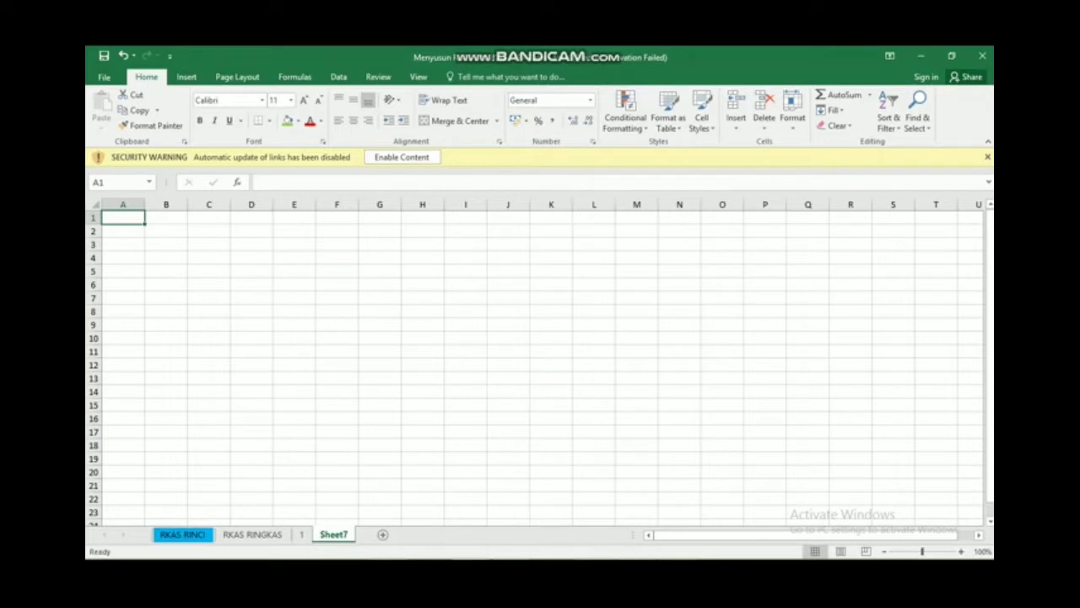
right_click(338, 534)
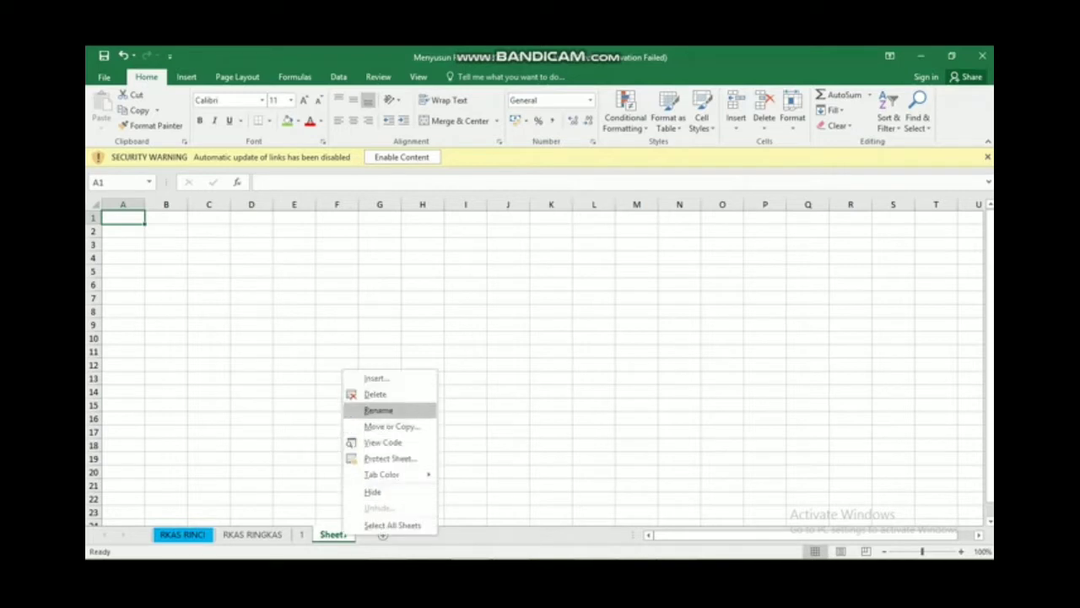
click(376, 411)
text(2)
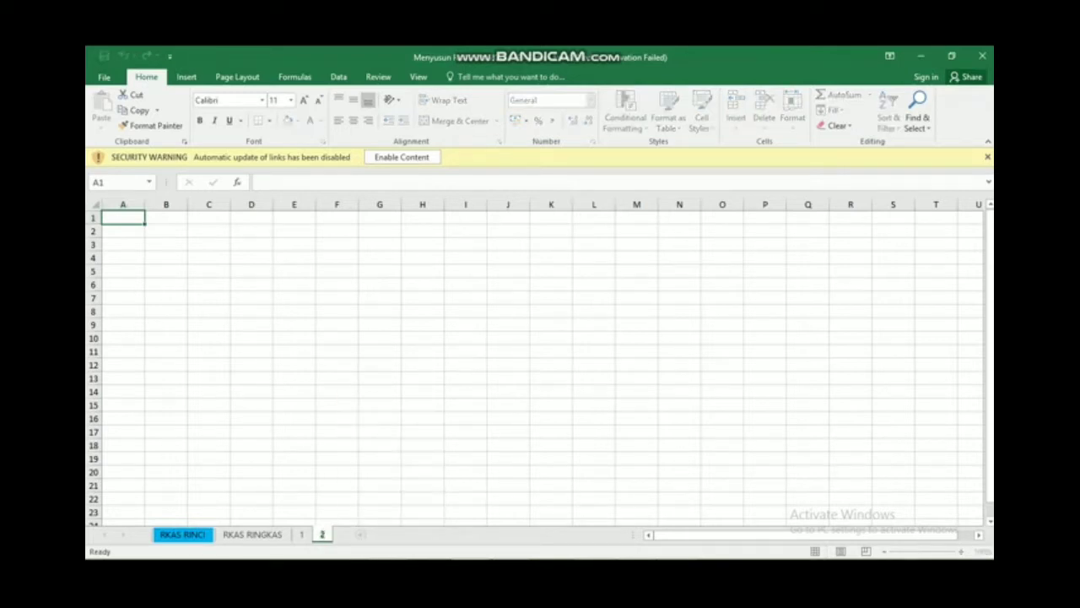
click(251, 497)
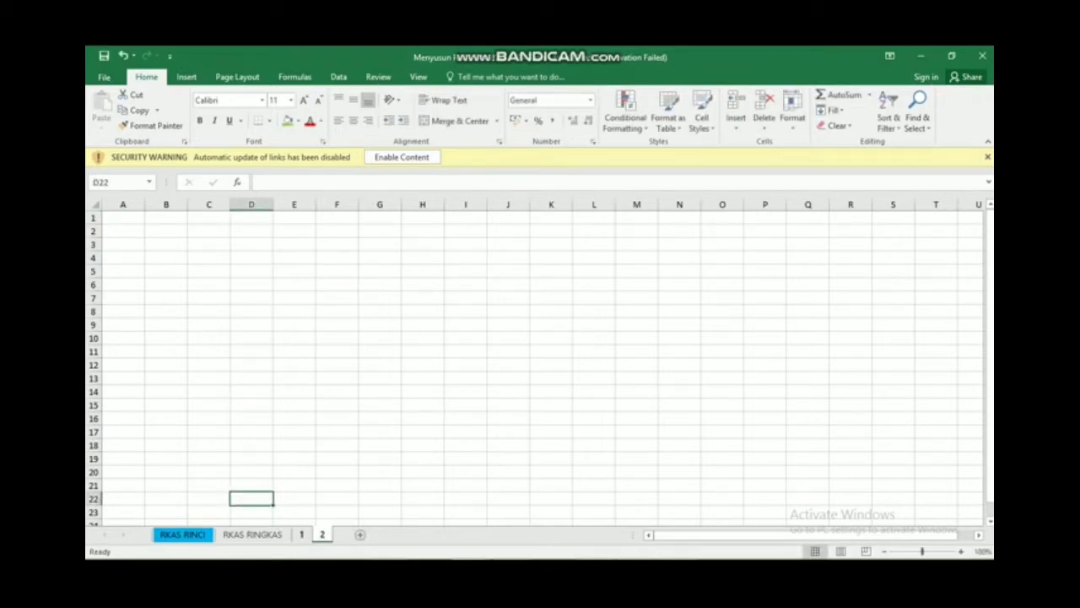
Add a third worksheet after sheet 2 and rename it 3.
key(ctrl+Page_Up)
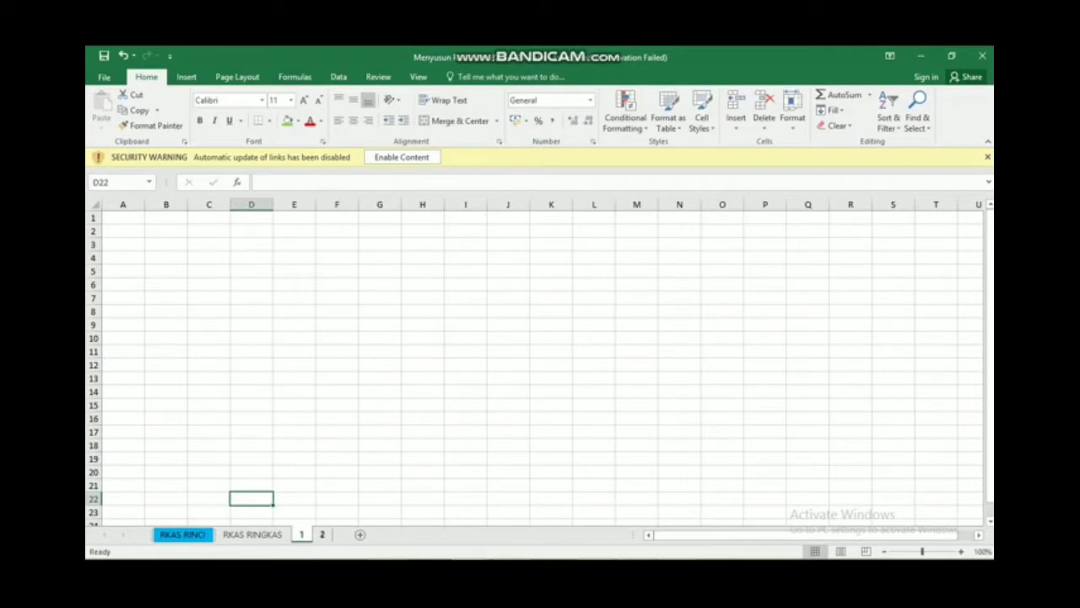
key(ctrl+Page_Down)
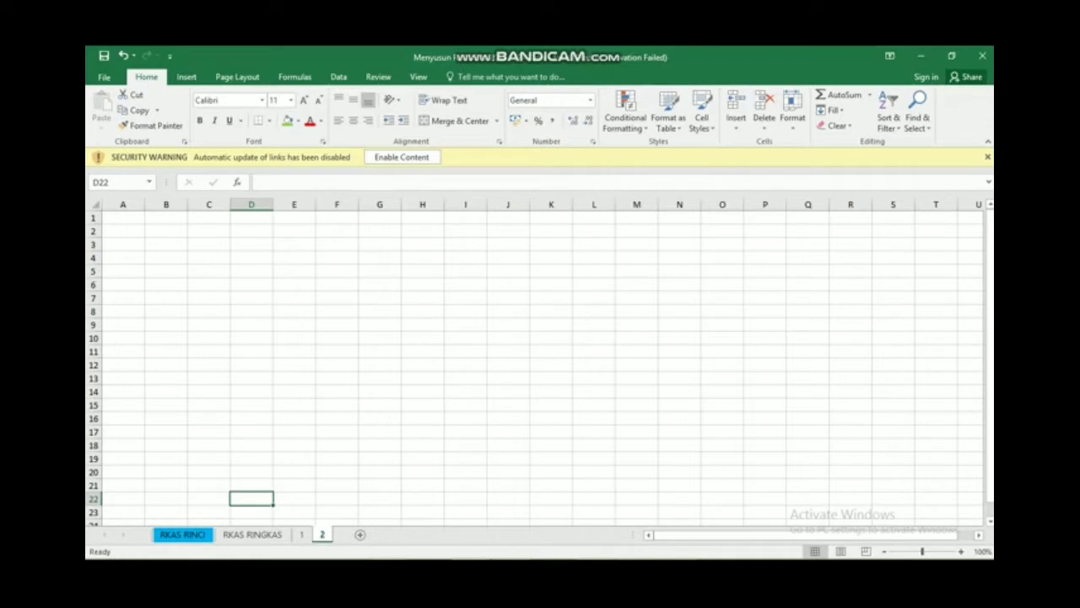
click(359, 534)
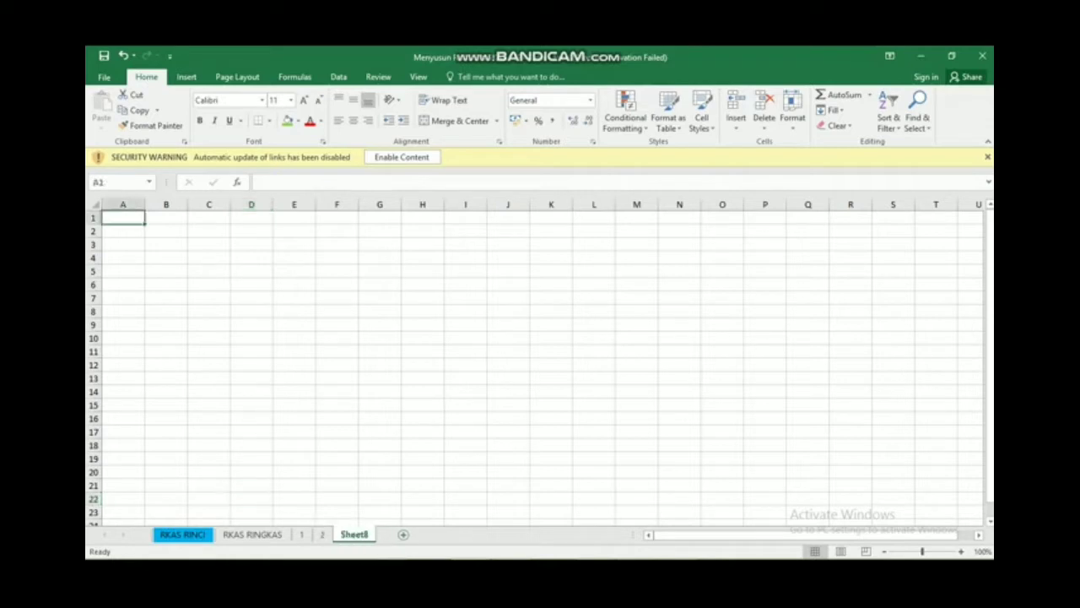
right_click(354, 535)
key(Return)
text(3)
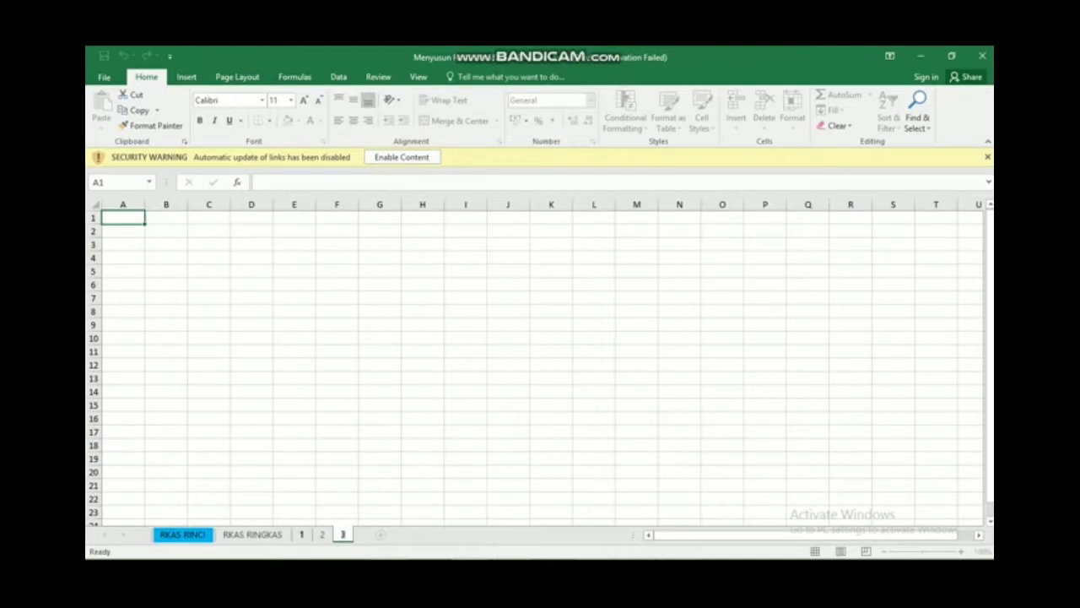
click(301, 534)
Look through sheets 1, 2 and 3 and compare the RKAS RINCI and RKAS RINGKAS sheets.
key(ctrl+Page_Down)
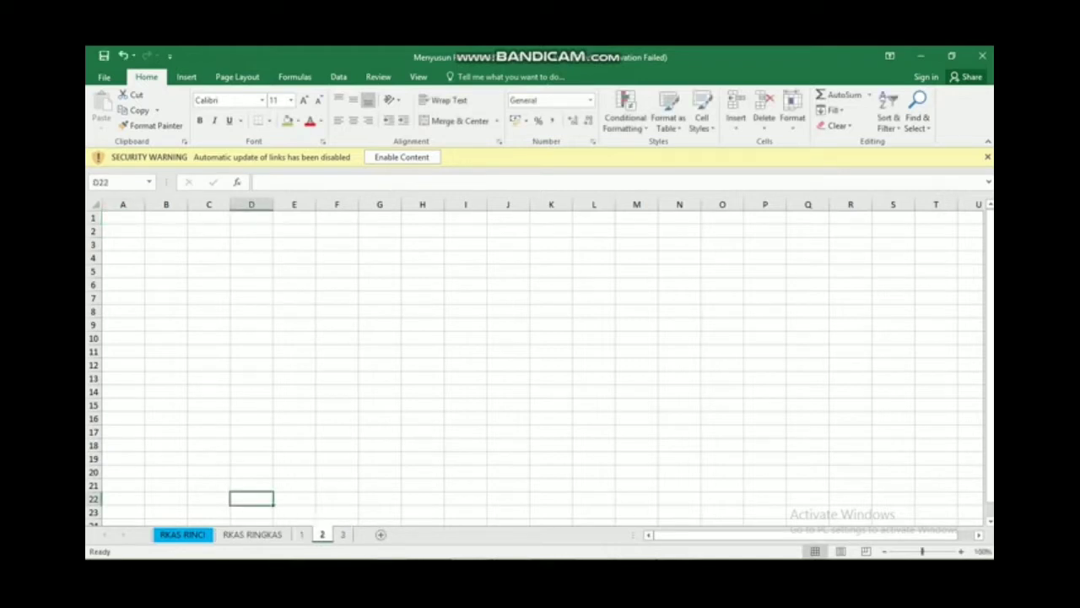
key(ctrl+Page_Down)
click(301, 534)
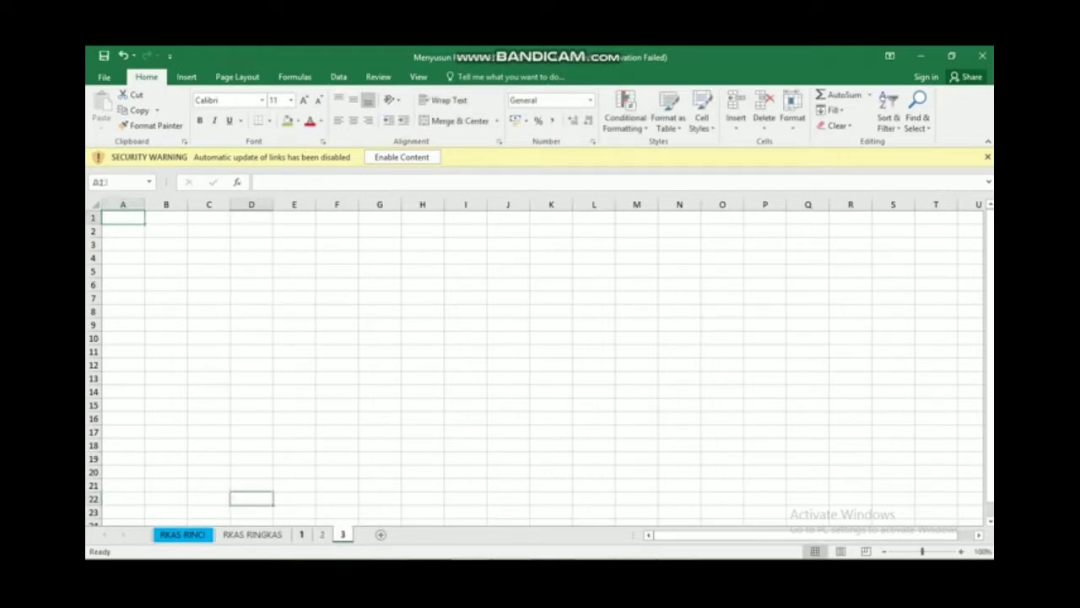
click(183, 534)
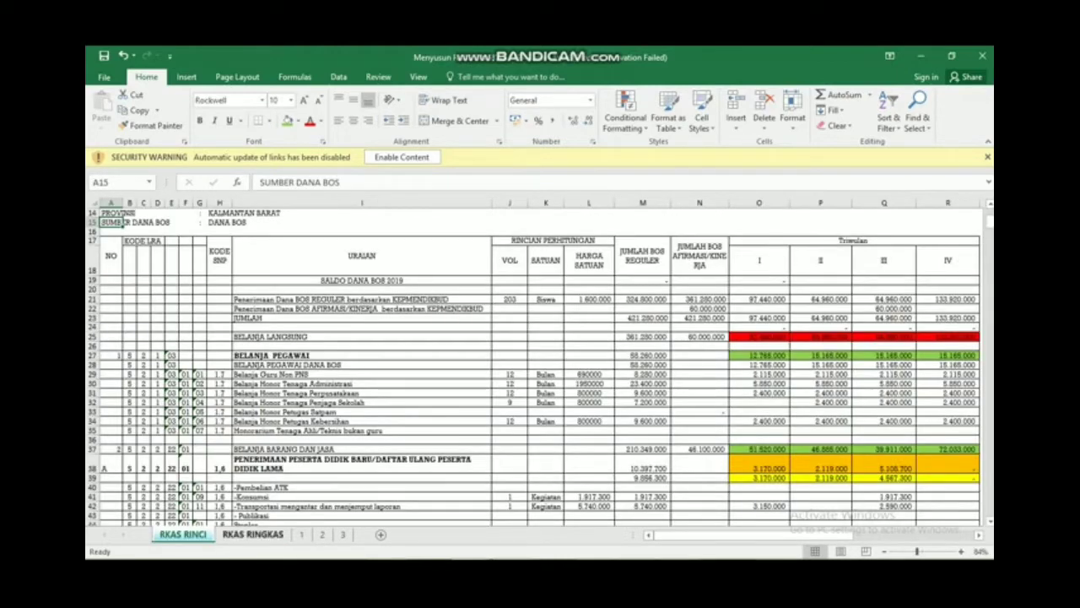
click(253, 534)
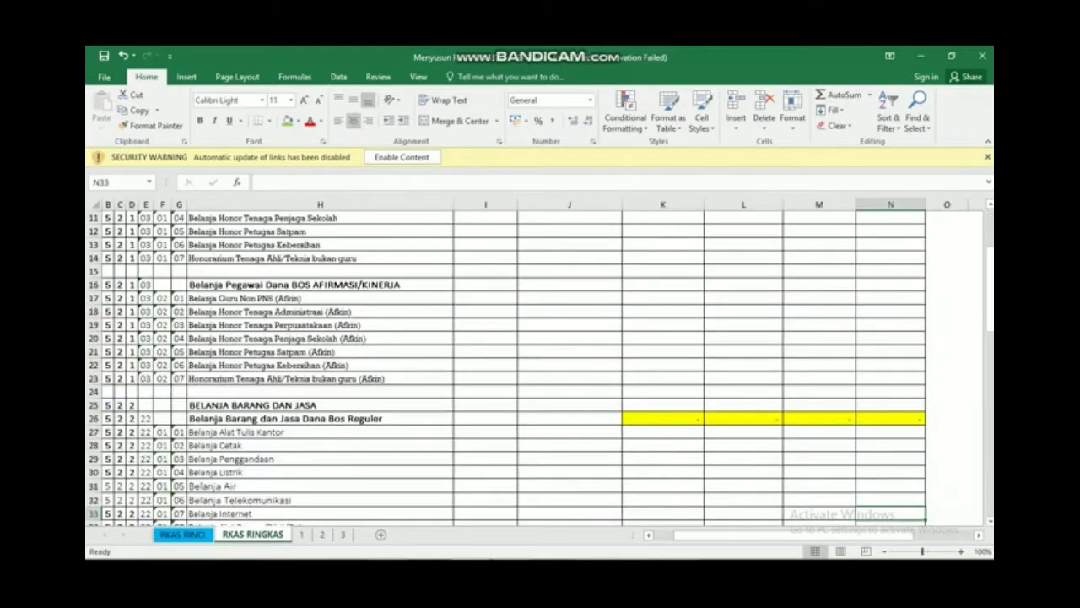
Select the table header on the RKAS RINCI sheet from the NO cell in A17 across to column R.
click(182, 534)
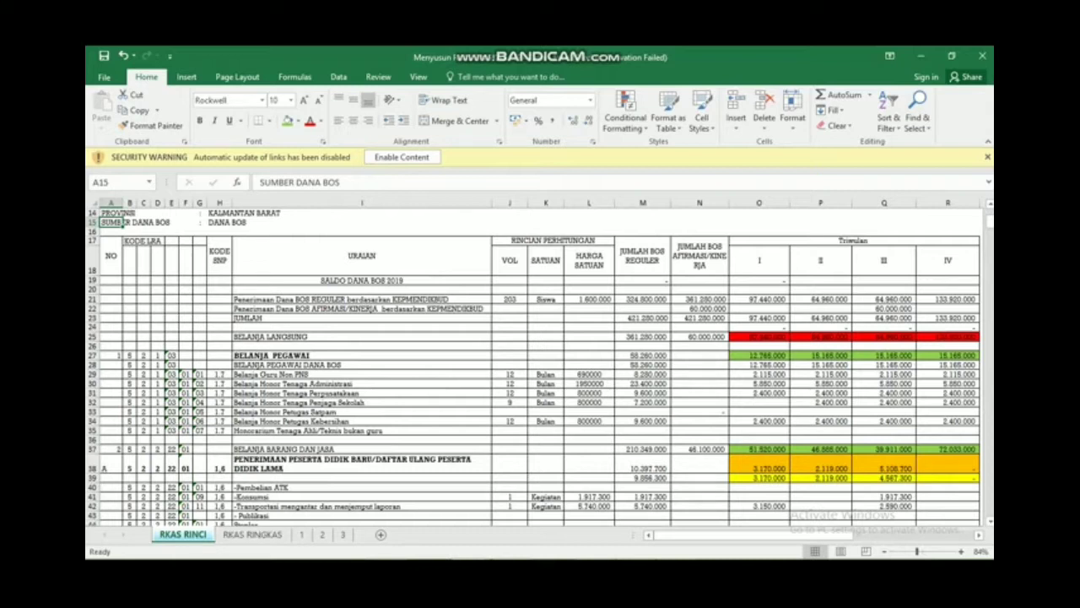
click(111, 256)
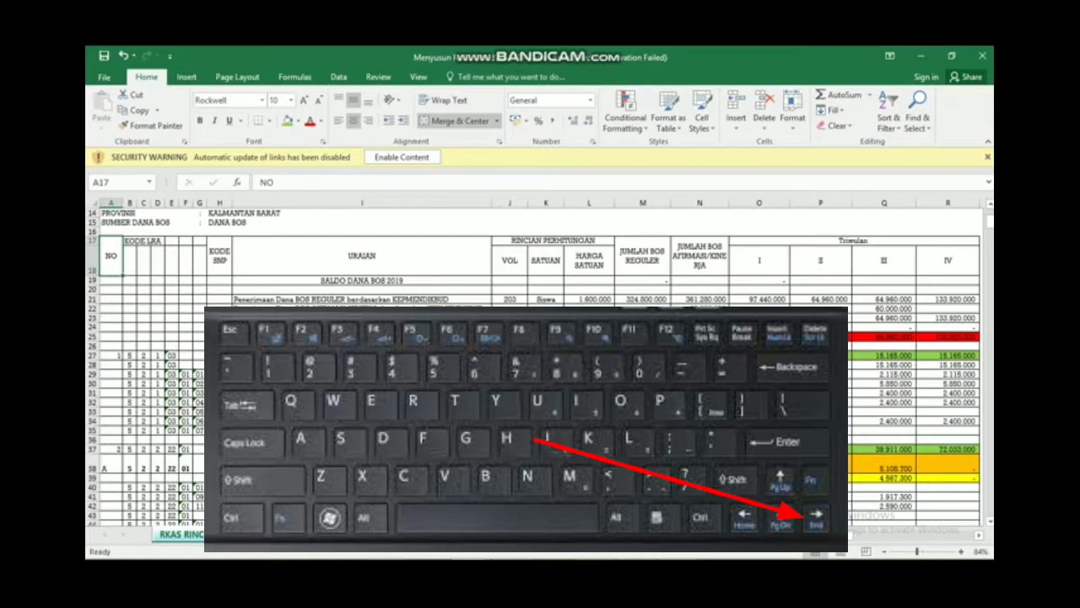
key(shift+Right)
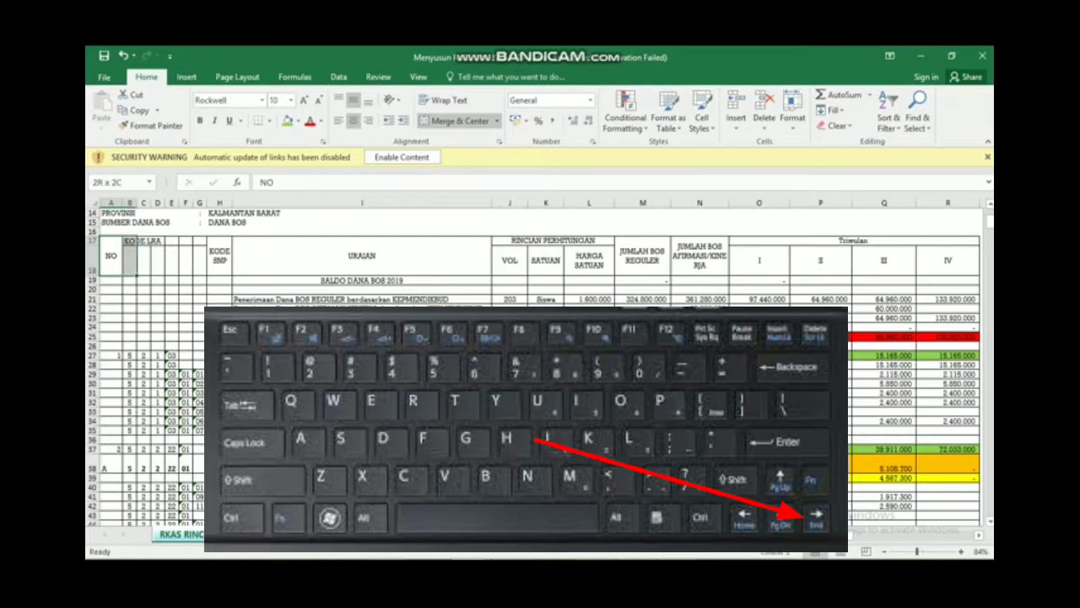
key(shift+Right)
key(shift+Right)
key(shift+Right)
key(shift+Right)
key(shift+Right)
key(shift+Right)
key(shift+Right)
key(shift+Right)
key(shift+Right)
key(shift+Right)
key(shift+Right)
key(shift+Right)
key(shift+Right)
key(shift+Right)
key(shift+Right)
key(shift+Right)
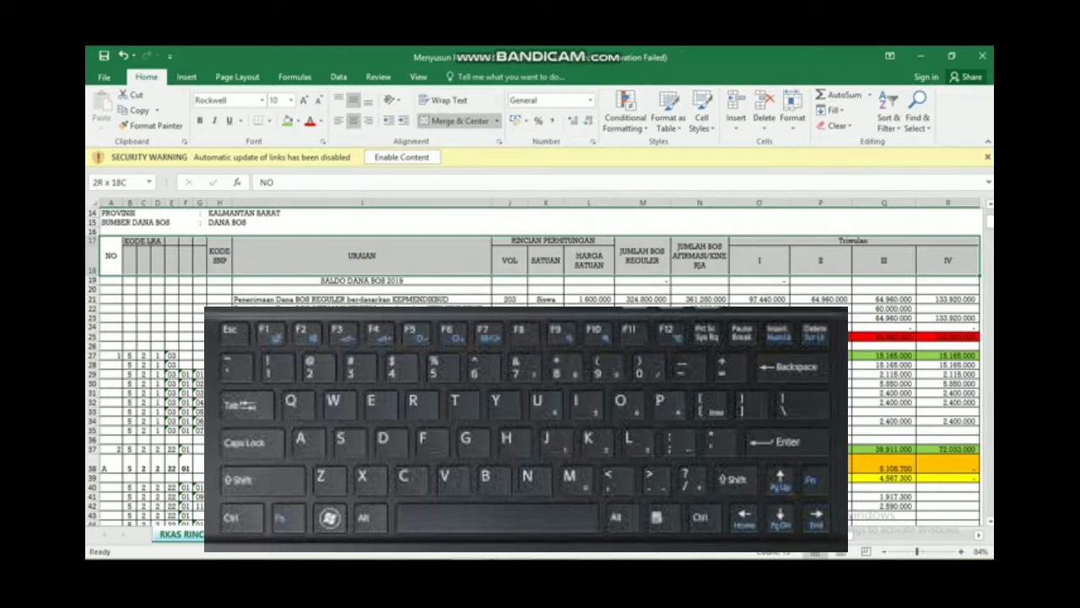
Extend the header selection in columns A to R down through the RKAS RINCI table rows, past the PEMBIAYAAN ADMINISTRASI SEKOLAH heading to row 286.
key(shift+Down)
key(shift+Down)
key(shift+Down)
key(shift+Down)
key(shift+Down)
key(shift+Down)
key(shift+Down)
key(shift+Down)
key(shift+Down)
key(shift+Down)
key(shift+Down)
key(shift+Down)
key(shift+Down)
key(shift+Down)
key(shift+Down)
key(shift+Down)
key(shift+Down)
key(shift+Down)
key(shift+Down)
key(shift+Down)
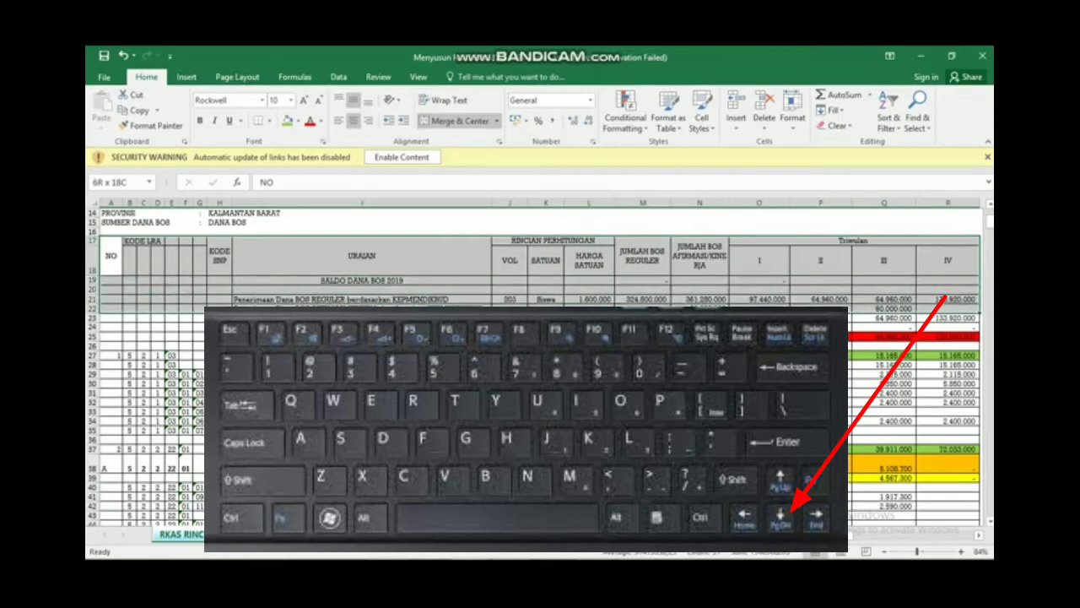
key(shift+Down)
key(shift+Down)
key(shift+Down)
key(shift+Down)
key(shift+Down)
key(shift+Down)
key(shift+Down)
key(shift+Down)
key(shift+Down)
key(shift+Down)
key(shift+Down)
key(shift+Down)
key(shift+Down)
key(shift+Down)
key(shift+Down)
key(shift+Down)
key(shift+Down)
key(shift+Down)
key(shift+Down)
key(shift+Down)
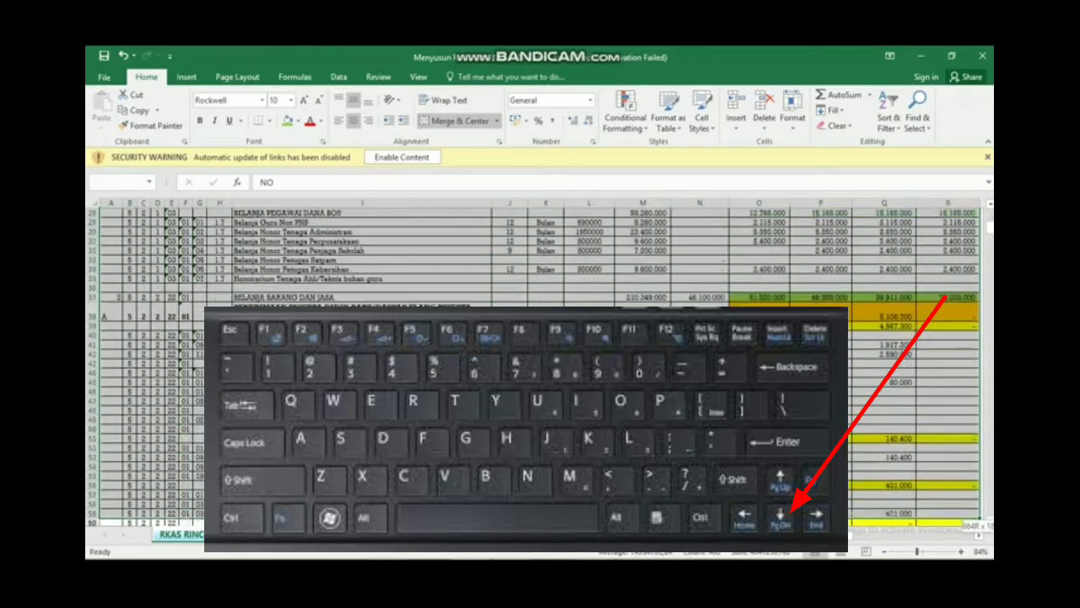
key(shift+Down)
key(shift+Down)
key(shift+Down)
key(shift+Down)
key(shift+Down)
key(shift+Down)
key(shift+Down)
key(shift+Down)
key(shift+Down)
key(shift+Down)
key(shift+Down)
key(shift+Down)
key(shift+Down)
key(shift+Down)
key(shift+Down)
key(shift+Down)
key(shift+Down)
key(shift+Down)
key(shift+Down)
key(shift+Down)
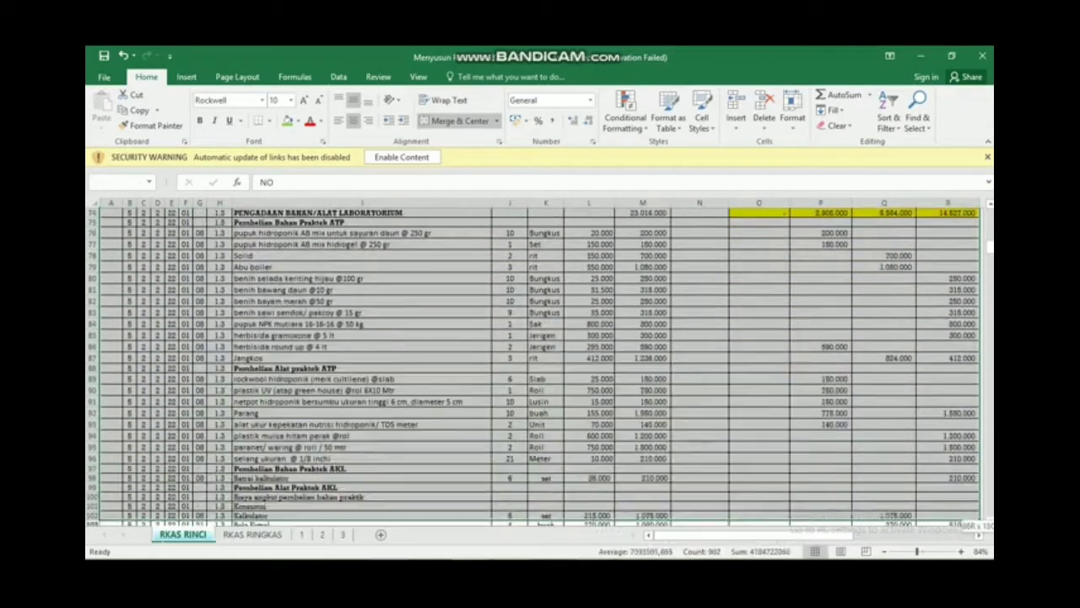
key(shift+Down)
key(shift+Down)
key(shift+Down)
key(shift+Down)
key(shift+Down)
key(shift+Down)
key(shift+Down)
key(shift+Down)
key(shift+Down)
key(shift+Down)
key(shift+Down)
key(shift+Down)
key(shift+Down)
key(shift+Down)
key(shift+Down)
key(shift+Down)
key(shift+Down)
key(shift+Down)
key(shift+Down)
key(shift+Down)
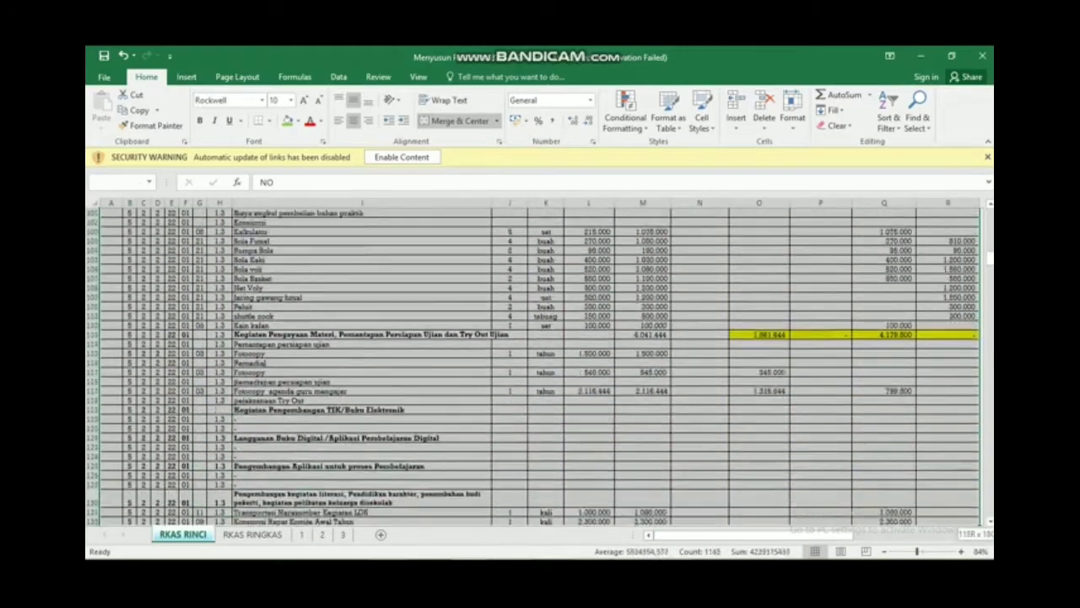
key(shift+Down)
key(shift+Down)
key(shift+Down)
key(shift+Down)
key(shift+Down)
key(shift+Down)
key(shift+Down)
key(shift+Down)
key(shift+Down)
key(shift+Down)
key(shift+Down)
key(shift+Down)
key(shift+Down)
key(shift+Down)
key(shift+Down)
key(shift+Down)
key(shift+Down)
key(shift+Down)
key(shift+Down)
key(shift+Down)
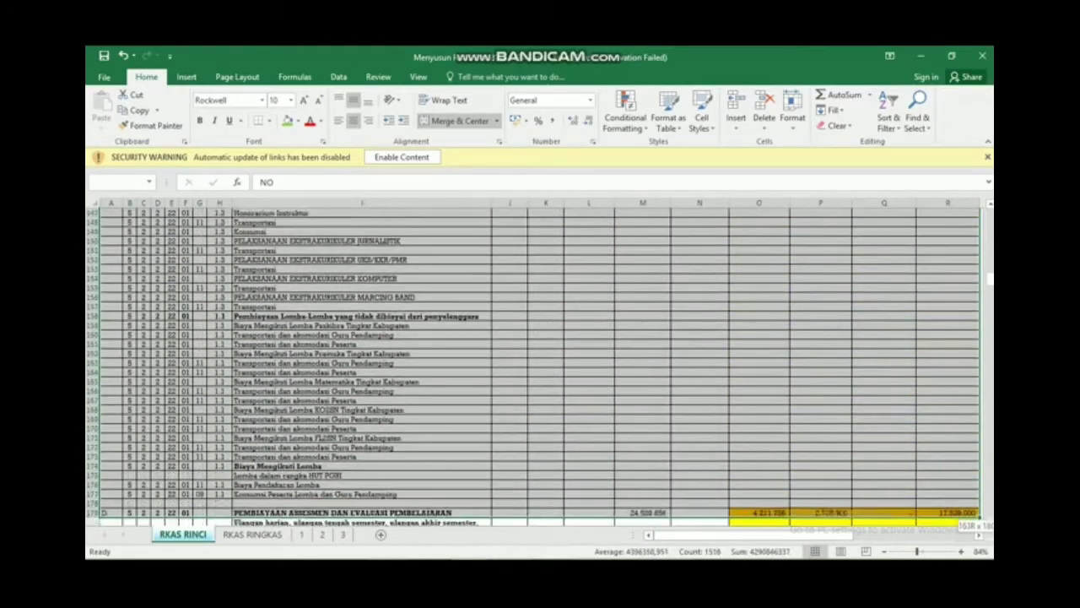
key(shift+Down)
key(shift+Down)
key(shift+Down)
key(shift+Down)
key(shift+Down)
key(shift+Down)
key(shift+Down)
key(shift+Down)
key(shift+Down)
key(shift+Down)
key(shift+Down)
key(shift+Down)
key(shift+Down)
key(shift+Down)
key(shift+Down)
key(shift+Down)
key(shift+Down)
key(shift+Down)
key(shift+Down)
key(shift+Down)
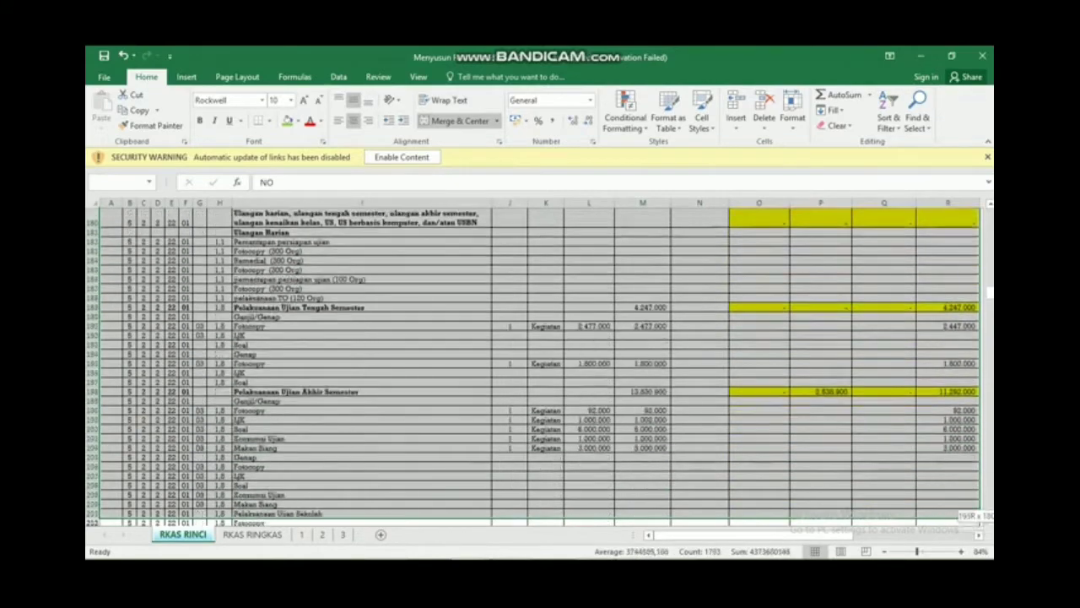
key(shift+Down)
key(shift+Down)
key(shift+Down)
key(shift+Down)
key(shift+Down)
key(shift+Down)
key(shift+Down)
key(shift+Down)
key(shift+Down)
key(shift+Down)
key(shift+Down)
key(shift+Down)
key(shift+Down)
key(shift+Down)
key(shift+Down)
key(shift+Down)
key(shift+Down)
key(shift+Down)
key(shift+Down)
key(shift+Down)
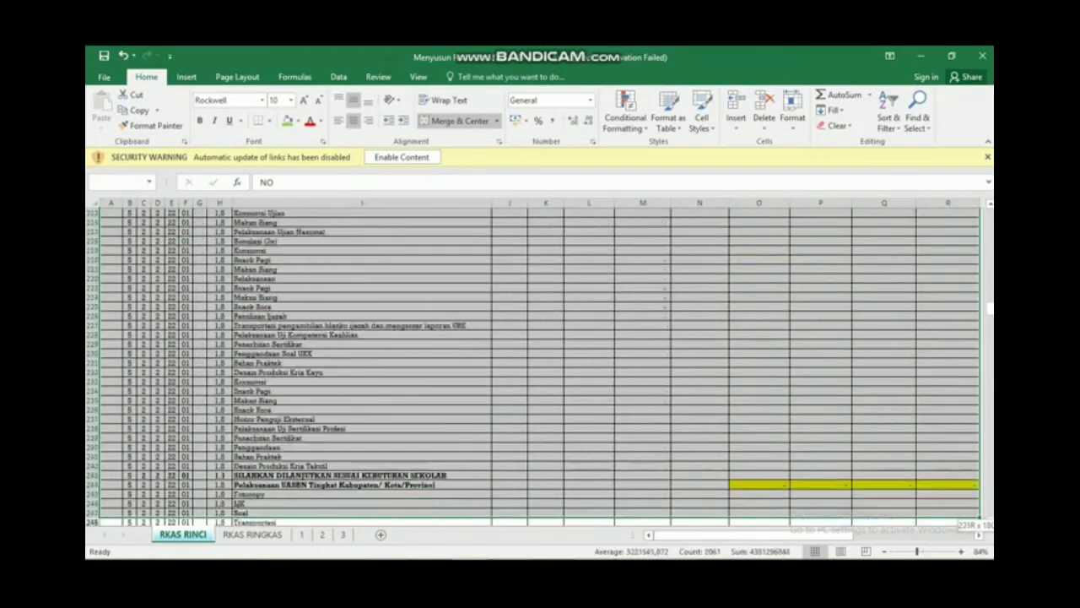
key(shift+Down)
key(shift+Down)
key(shift+Down)
key(shift+Down)
key(shift+Down)
key(shift+Down)
key(shift+Down)
key(shift+Down)
key(shift+Down)
key(shift+Down)
key(shift+Down)
key(shift+Down)
key(shift+Down)
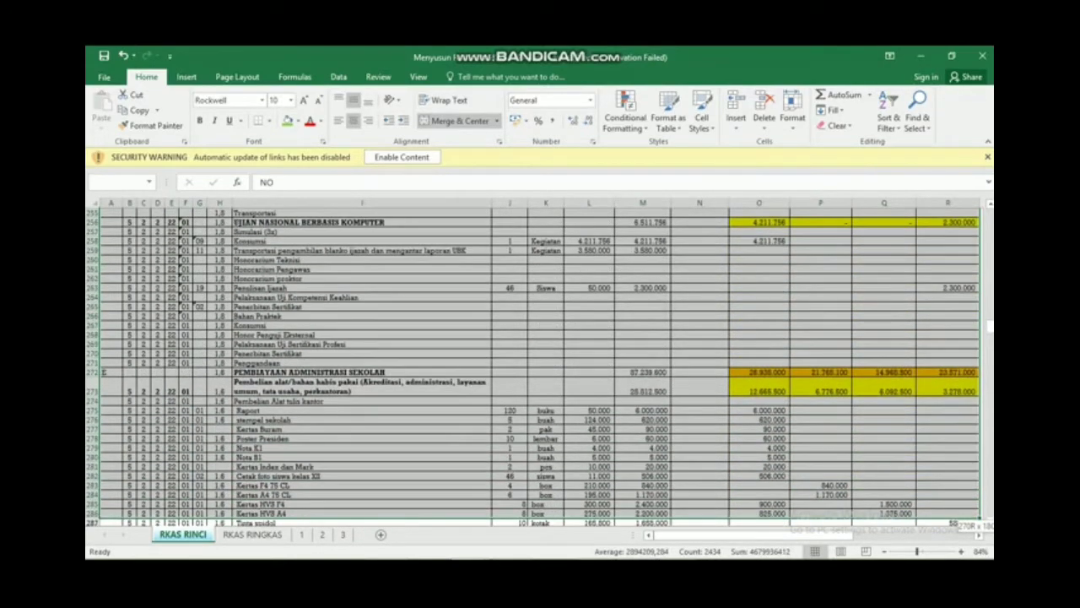
Extend the selection in columns A to R of RKAS RINCI down to the Proyektor (Afirmasi) row 680, leaving out the blank rows below.
key(shift+Down)
key(shift+Down)
key(shift+Down)
key(shift+Down)
key(shift+Down)
key(shift+Down)
key(shift+Down)
key(shift+Down)
key(shift+Down)
key(shift+Down)
key(shift+Down)
key(shift+Down)
key(shift+Down)
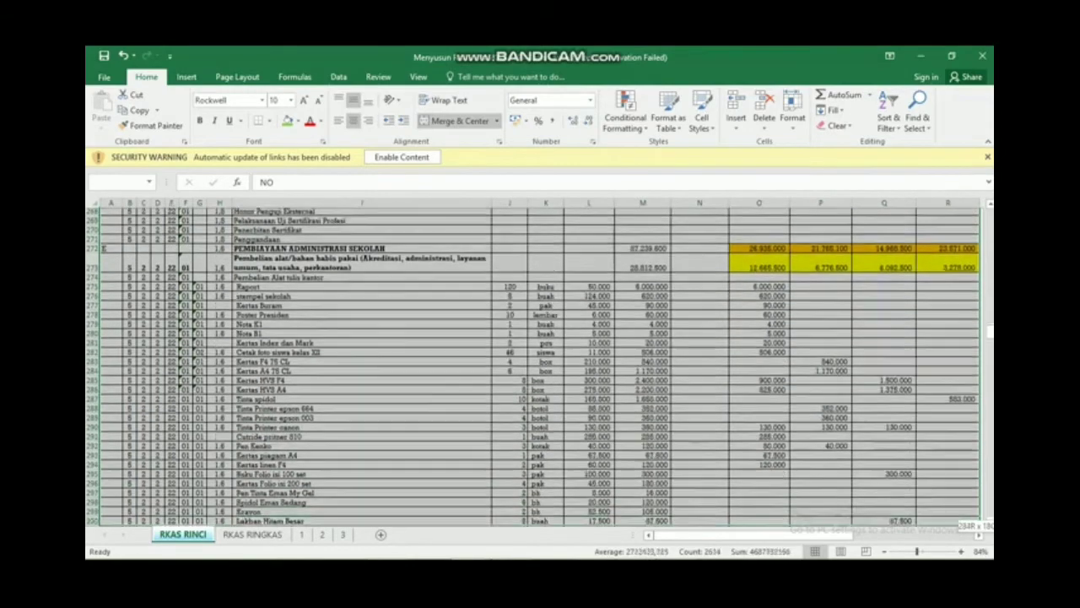
key(shift+Down)
key(shift+Down)
key(shift+Down)
key(shift+Down)
key(shift+Down)
key(shift+Down)
key(shift+Down)
key(shift+Down)
key(shift+Down)
key(shift+Down)
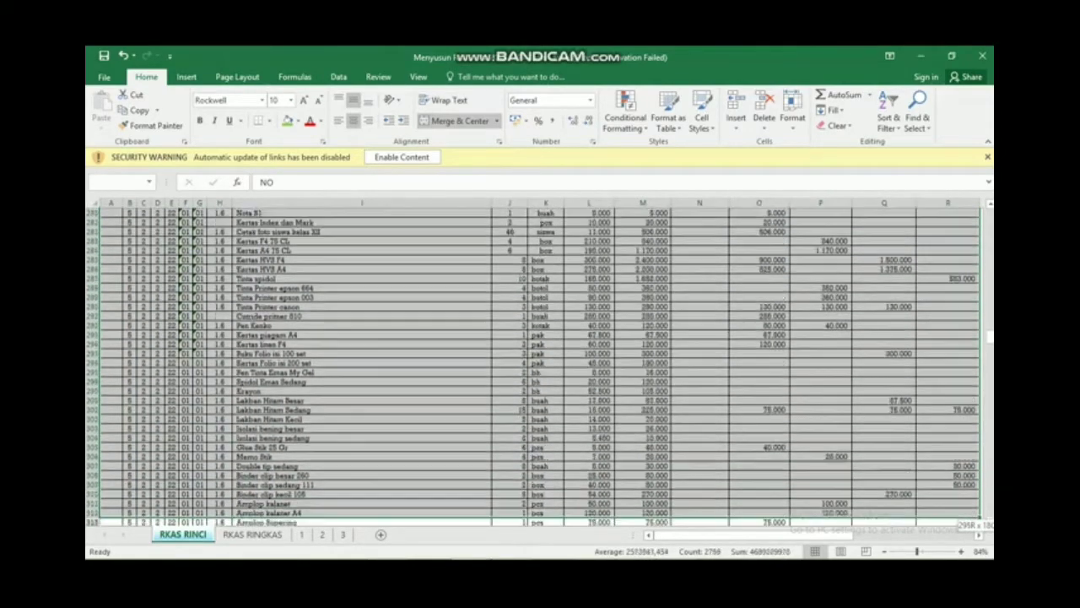
key(shift+Down)
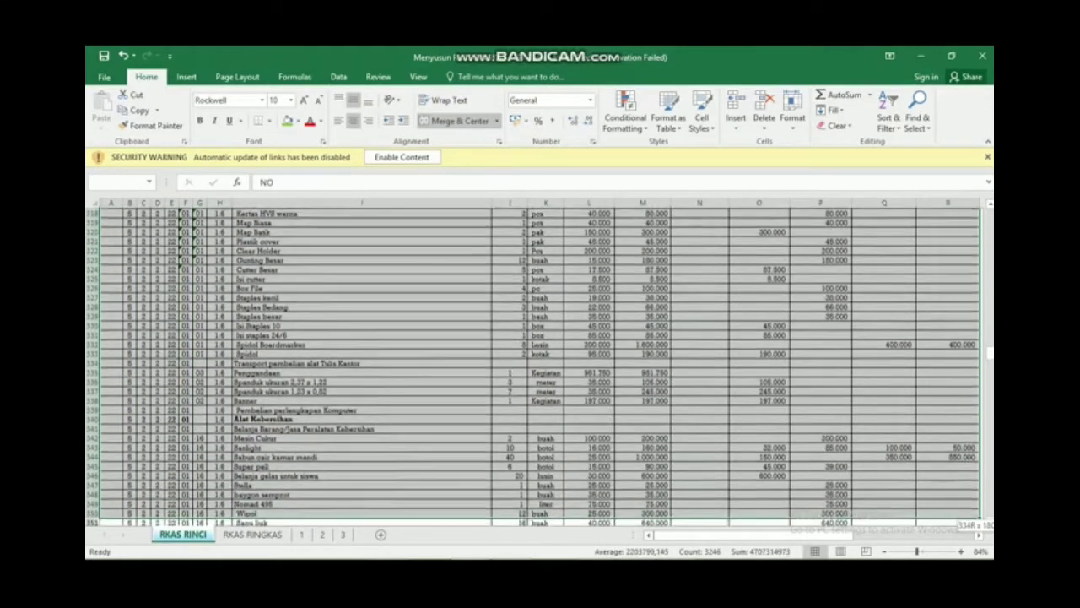
key(shift+Down)
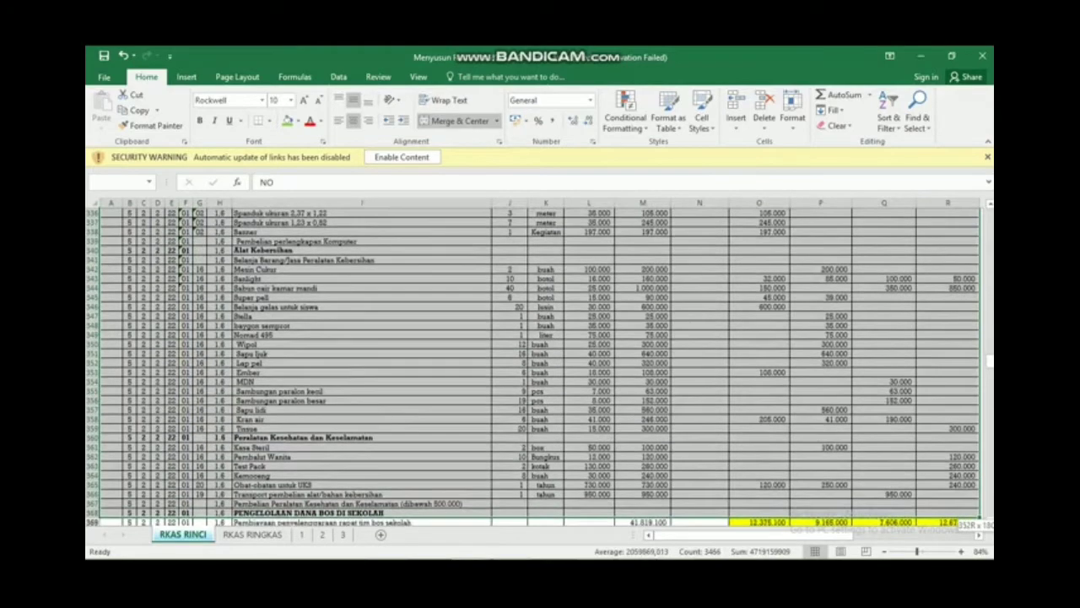
key(shift+Down)
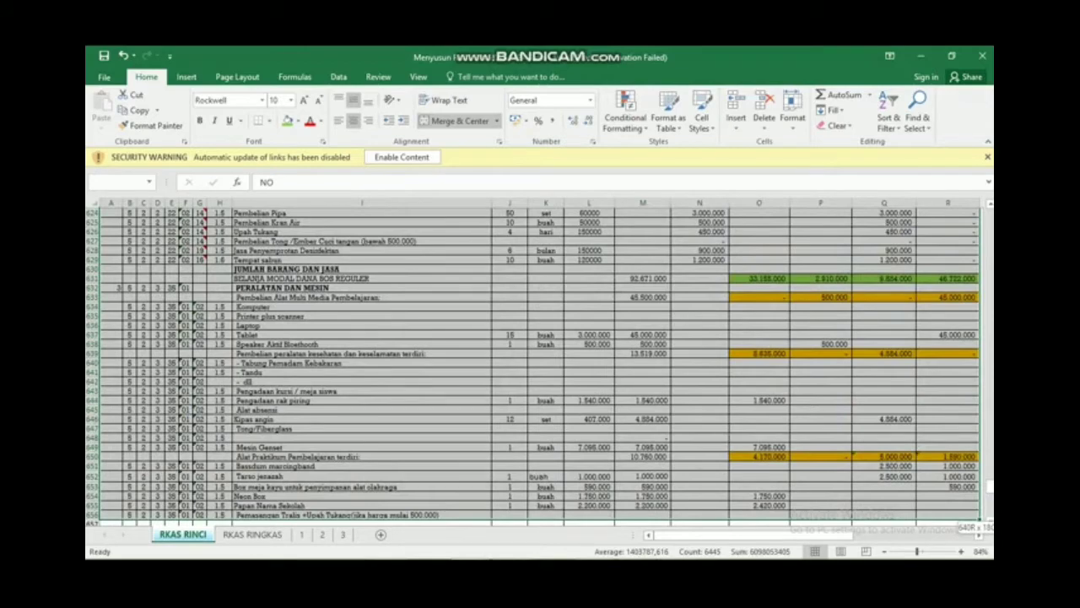
key(shift+Down)
key(shift+Down)
key(shift+Down)
key(shift+Down)
key(shift+Down)
key(shift+Down)
key(shift+Down)
key(shift+Down)
key(shift+Down)
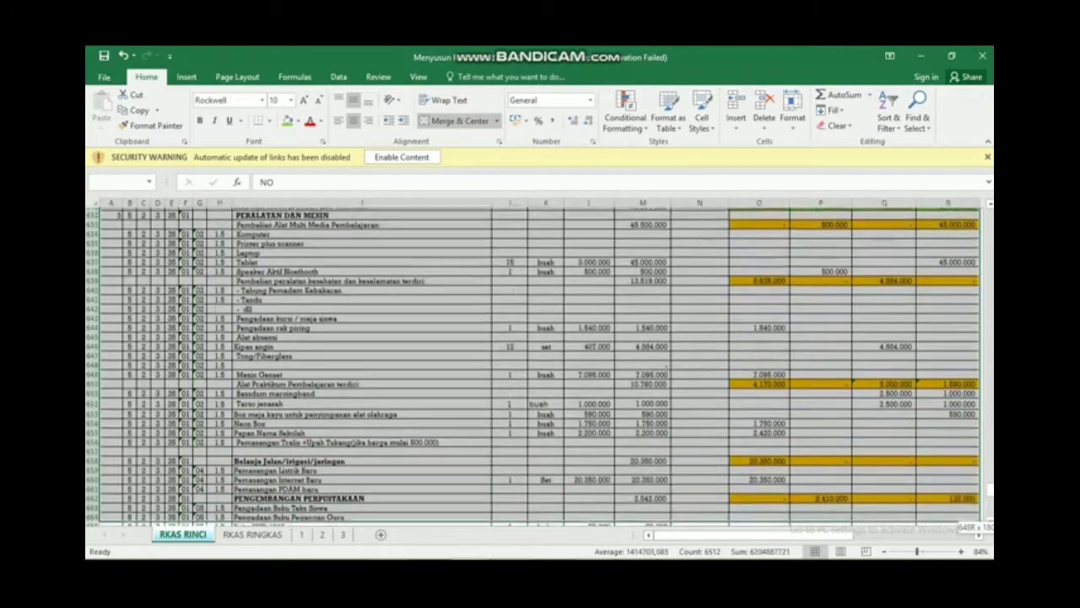
key(shift+Down)
key(shift+Down)
key(shift+Down)
key(shift+Down)
key(shift+Down)
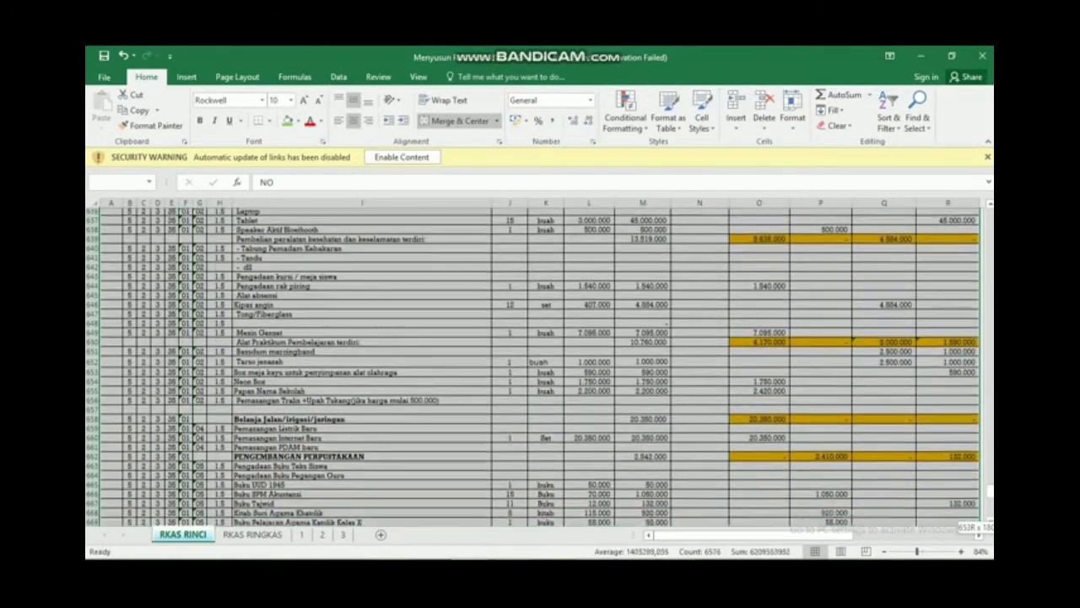
key(shift+Down)
key(shift+Down)
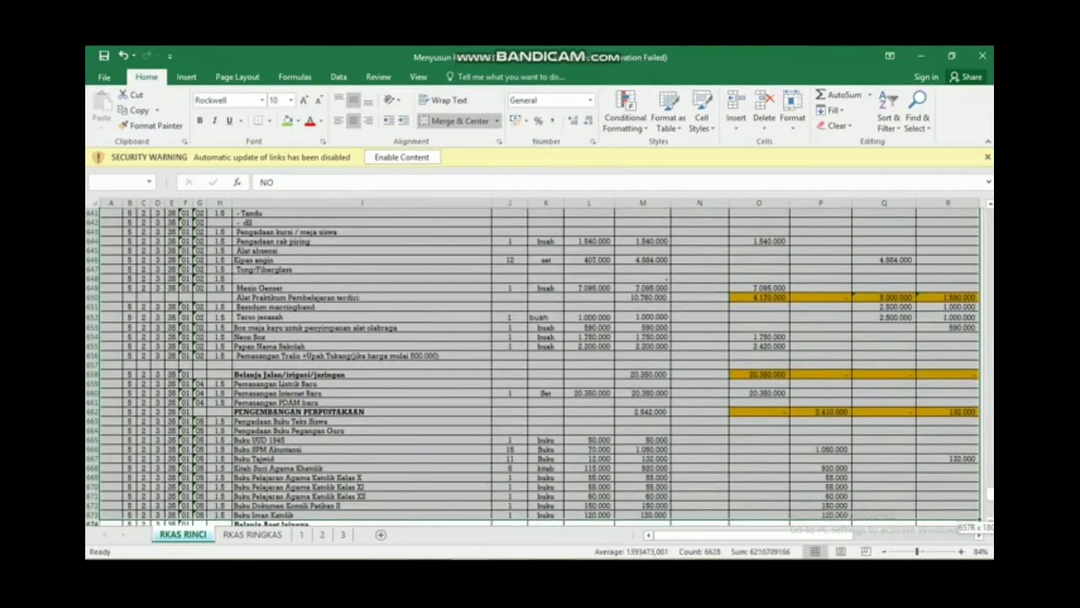
key(shift+Down)
key(shift+Down)
key(shift+Down)
key(shift+Down)
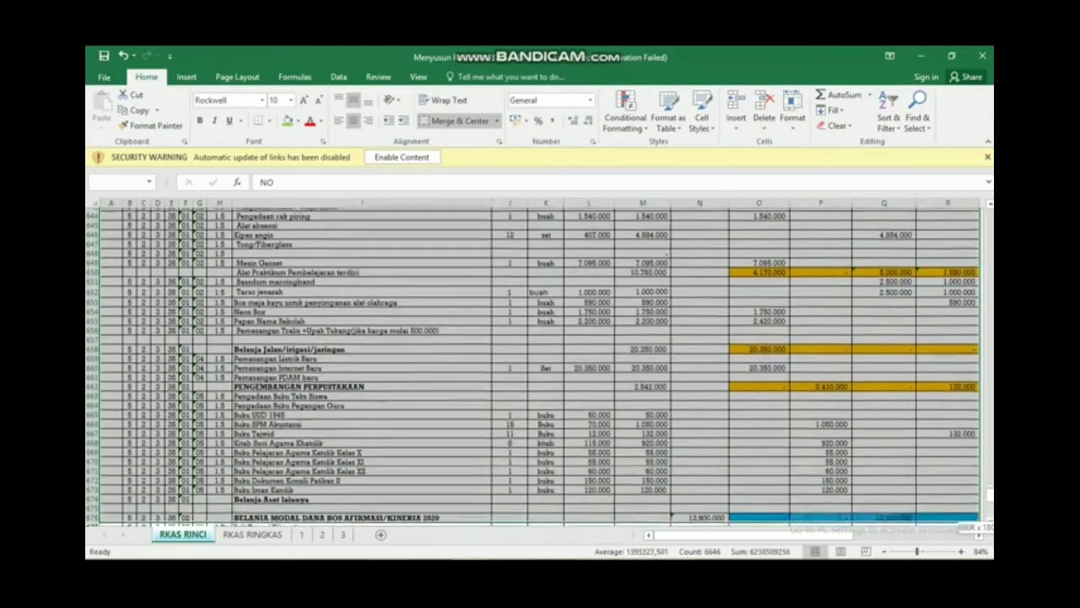
key(shift+Down)
key(shift+Down)
key(shift+Down)
key(shift+Down)
key(shift+Down)
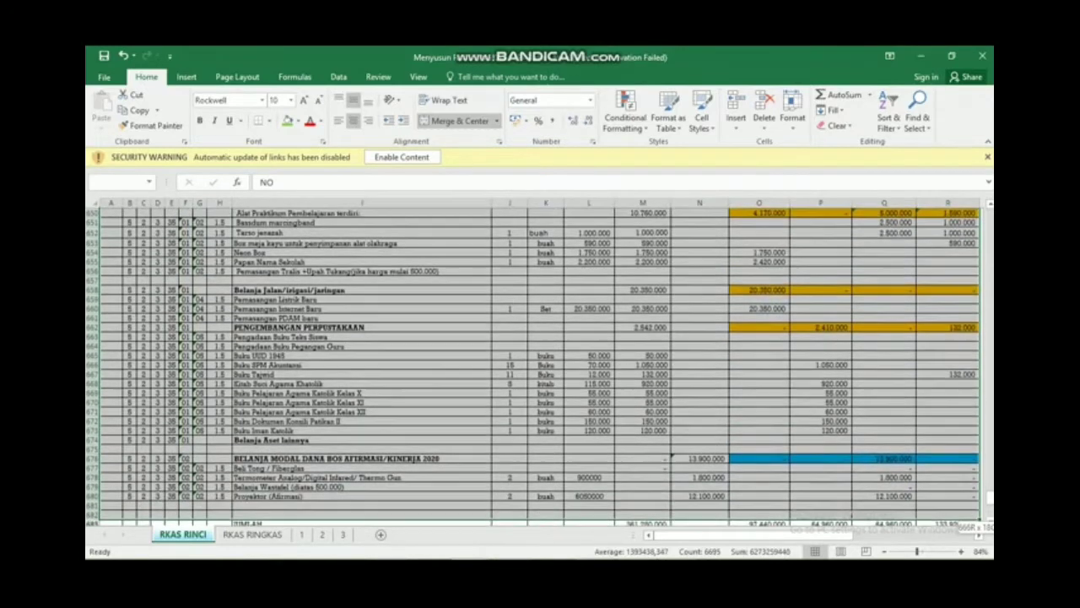
key(shift+Up)
key(shift+Up)
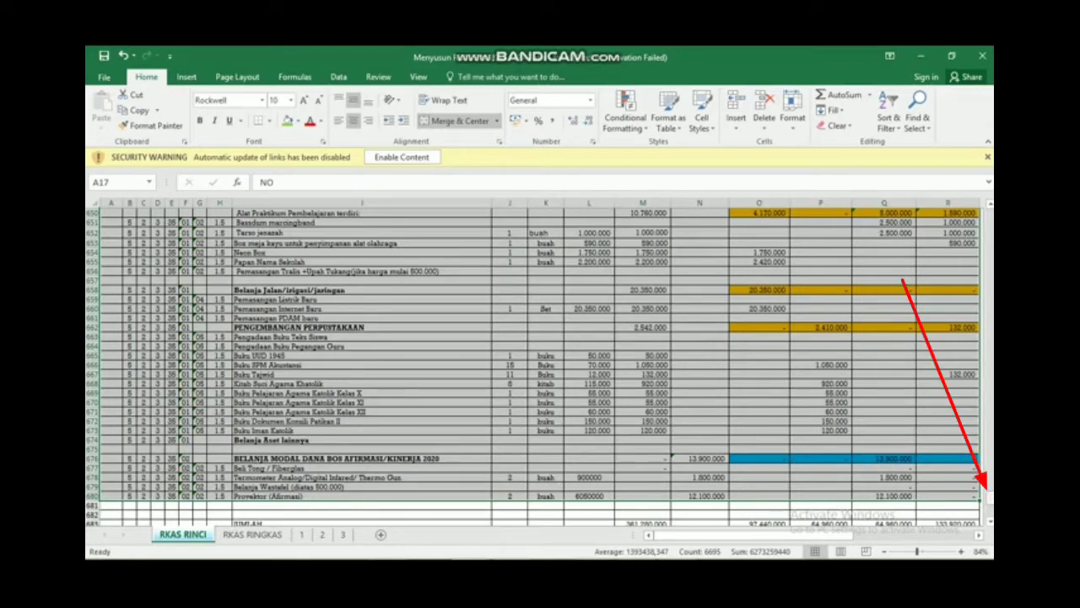
Turn on filtering for the selected RKAS RINCI table, with its header in row 17.
drag(990, 497, 990, 215)
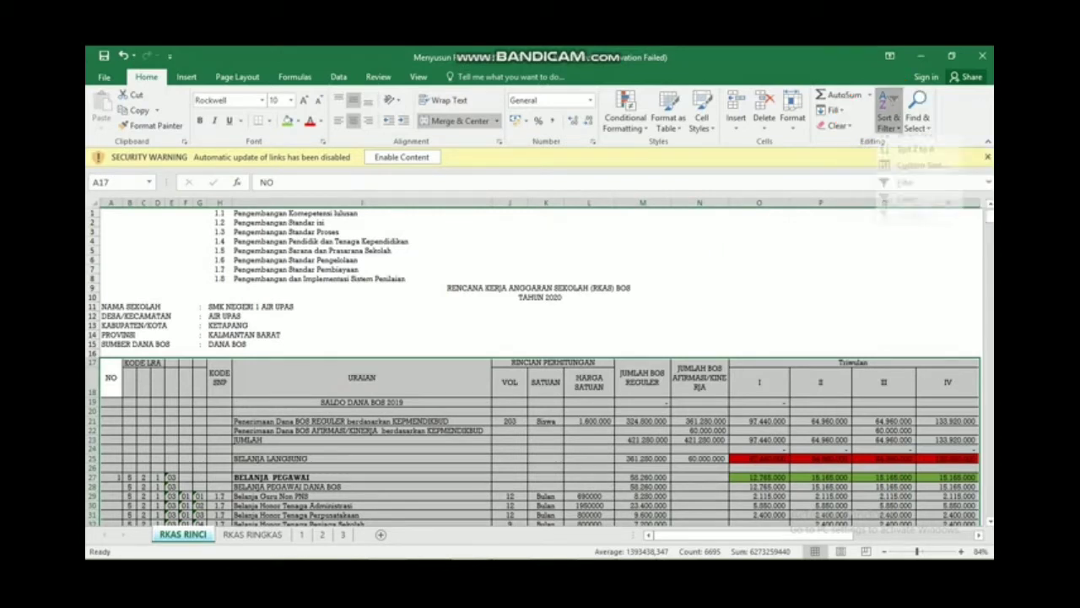
click(889, 123)
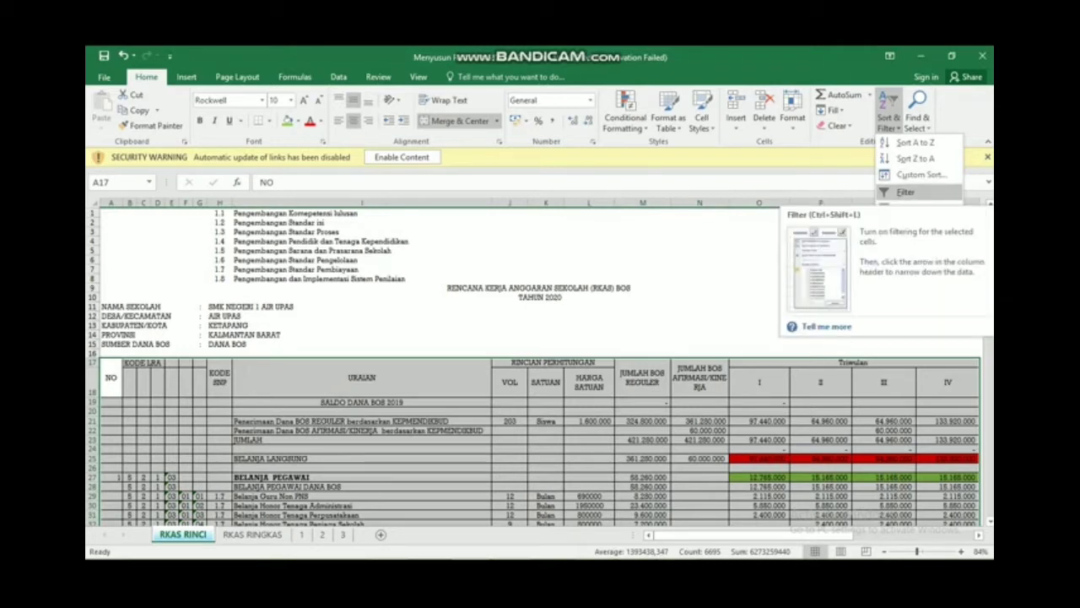
click(905, 193)
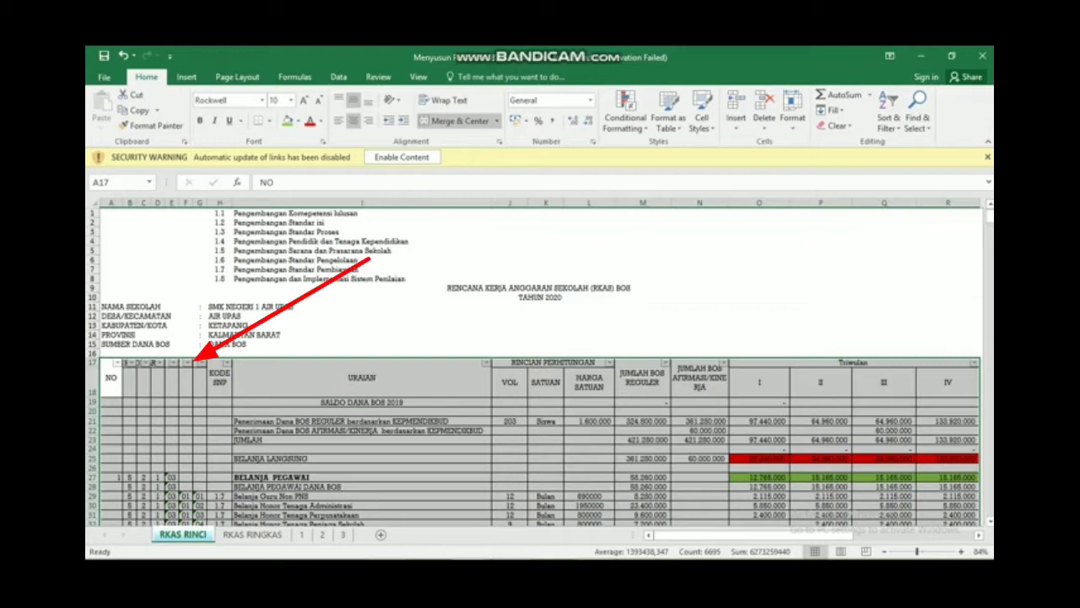
Clear the table selection and look over the header filters and budget rows from row 17 down to row 41.
click(362, 377)
key(Left)
key(Left)
key(Left)
key(Left)
key(Left)
key(Left)
key(Left)
key(Left)
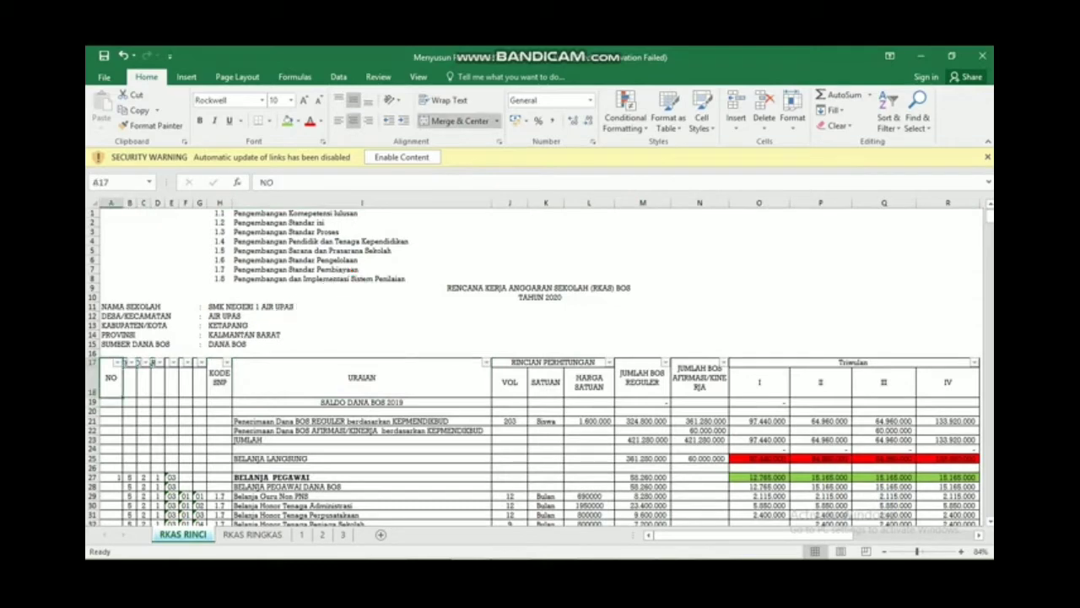
key(Down)
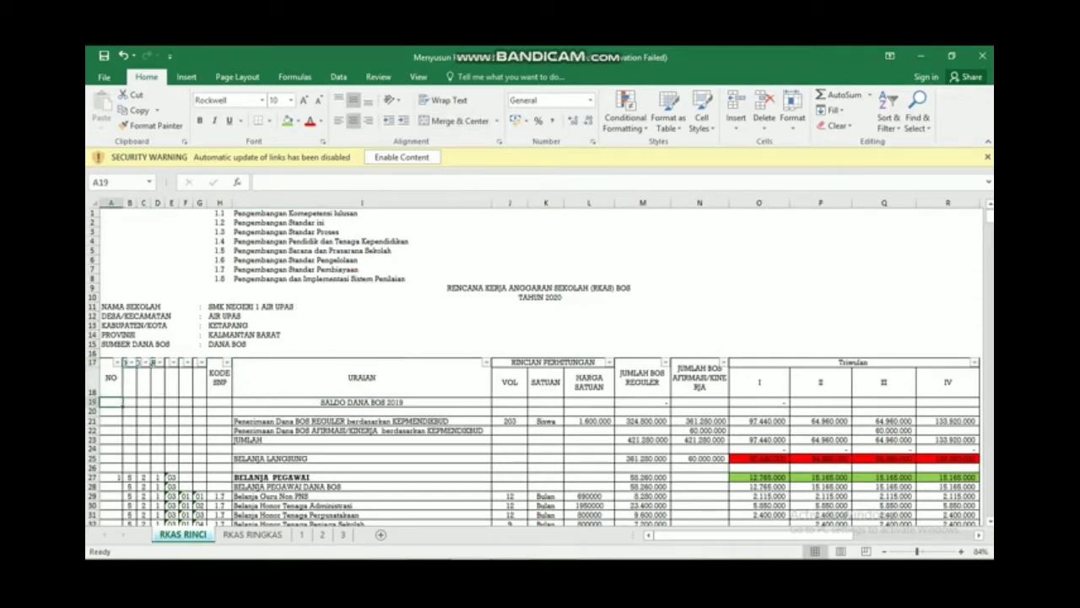
key(Down)
key(Down)
key(Down)
key(Down)
key(Down)
key(Down)
key(Down)
key(Down)
key(Down)
key(Down)
key(Down)
key(Down)
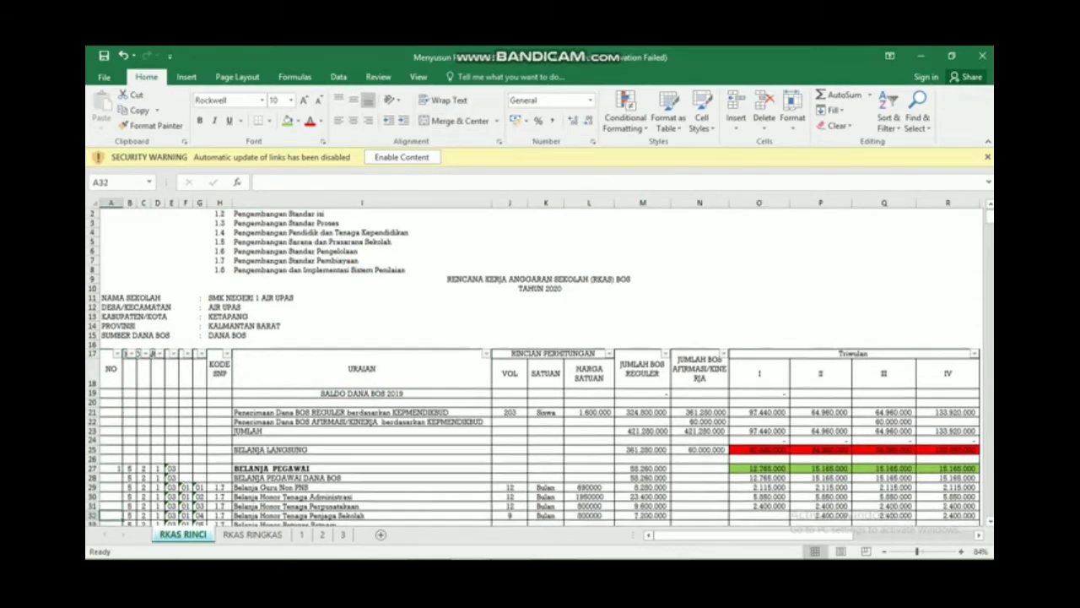
key(Down)
key(Down)
key(Down)
key(Down)
key(Down)
key(Down)
key(Down)
key(Down)
key(Down)
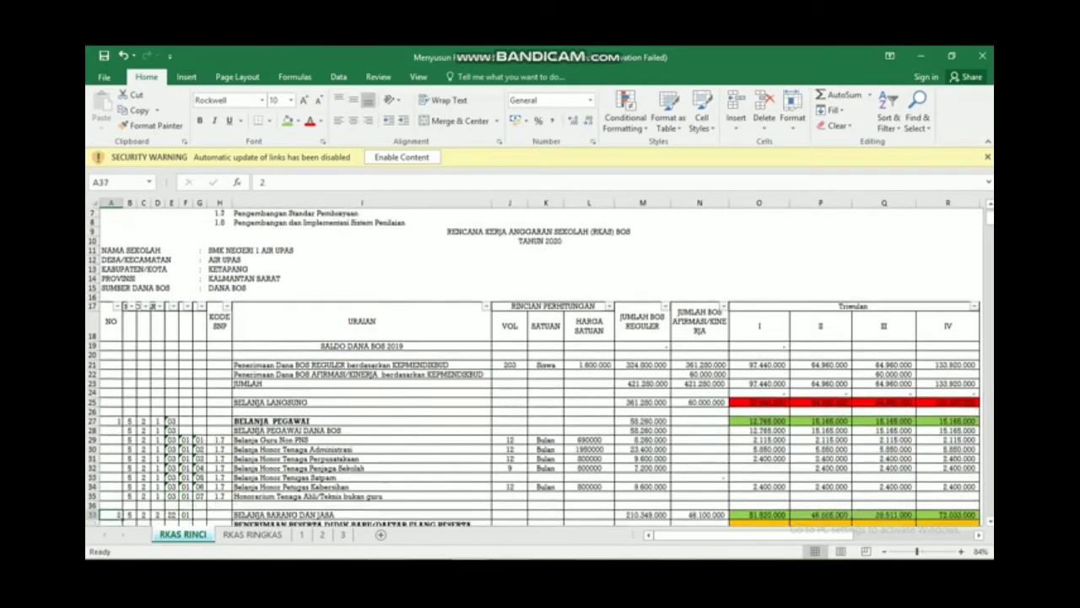
key(Right)
key(Right)
key(Right)
key(Right)
key(Right)
key(Right)
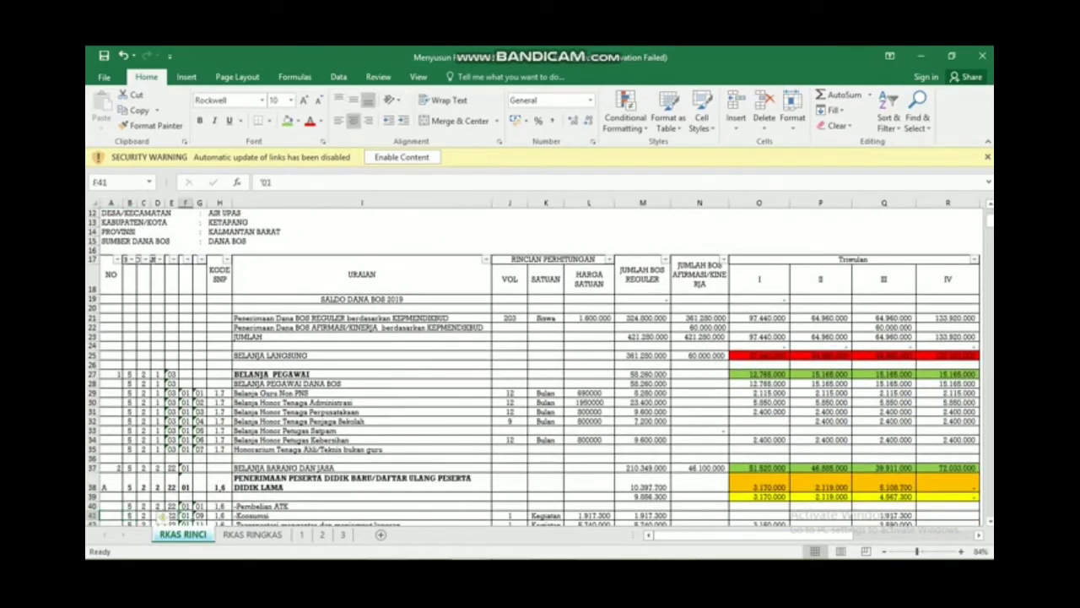
key(Right)
key(Right)
key(Right)
key(Right)
key(Right)
key(Right)
key(Right)
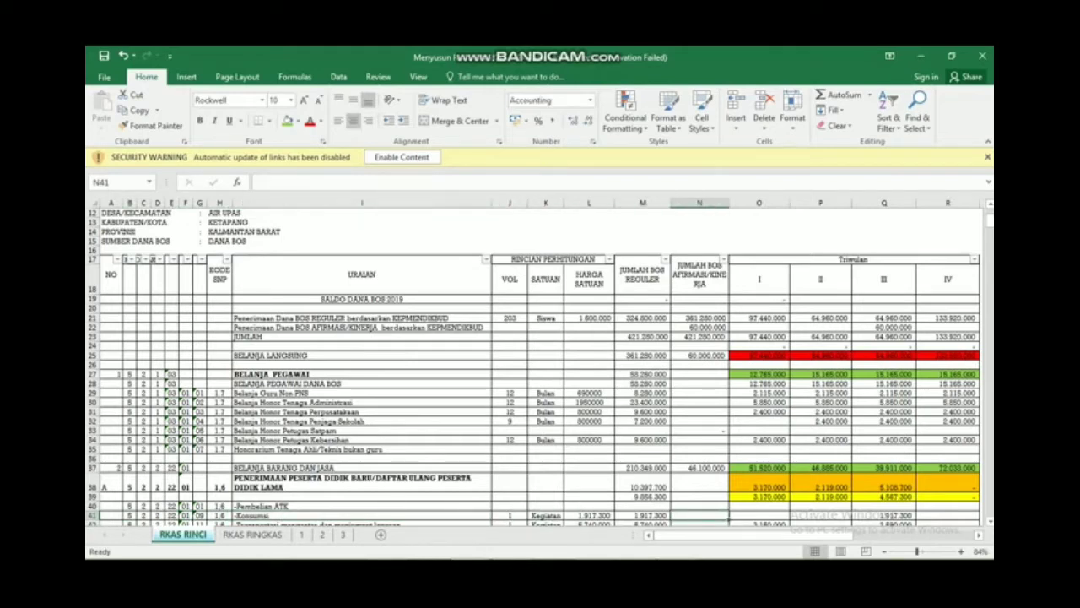
View the RKAS RINGKAS sheet for comparison, and examine code columns E and G on RKAS RINCI.
key(ctrl+Page_Down)
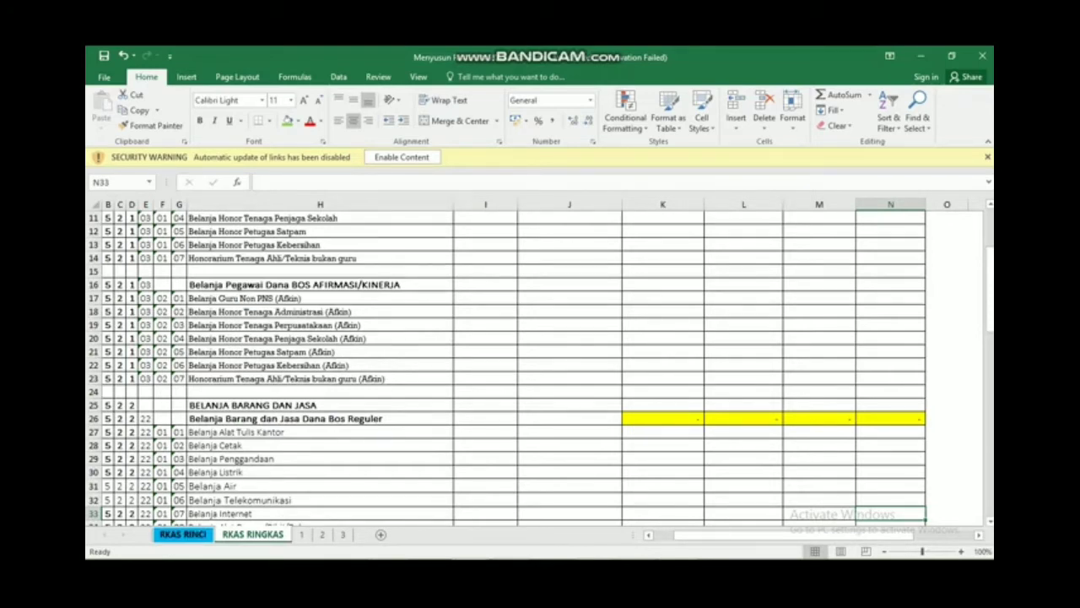
key(ctrl+Page_Up)
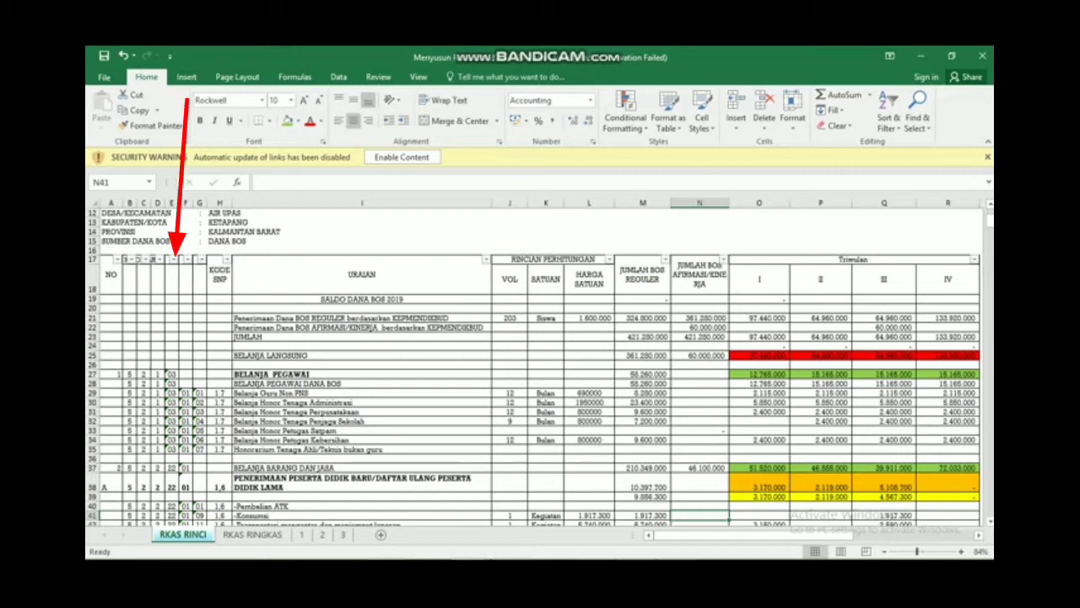
click(171, 203)
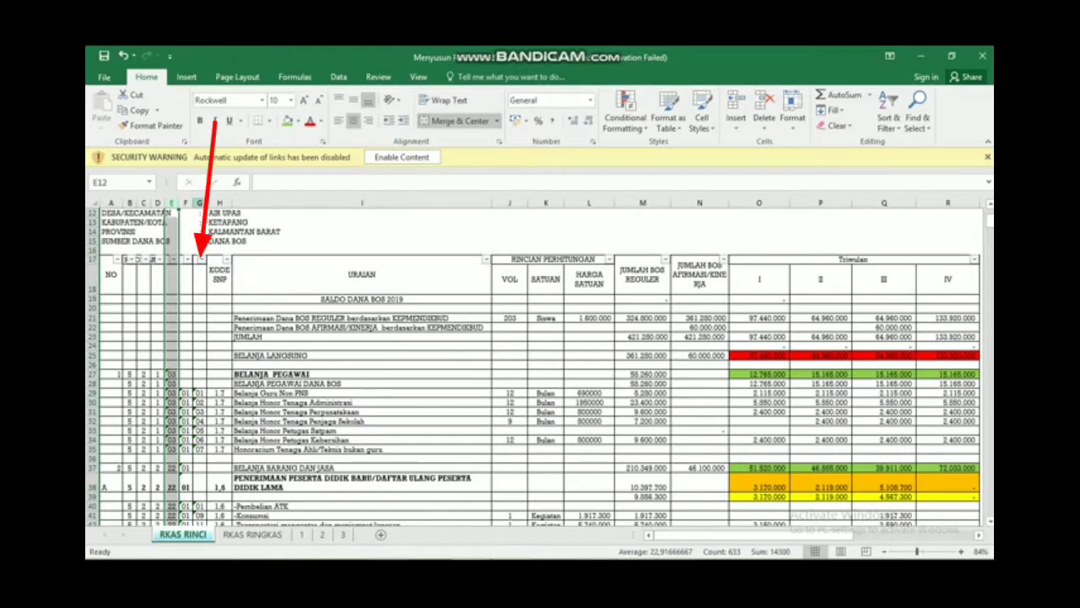
click(199, 203)
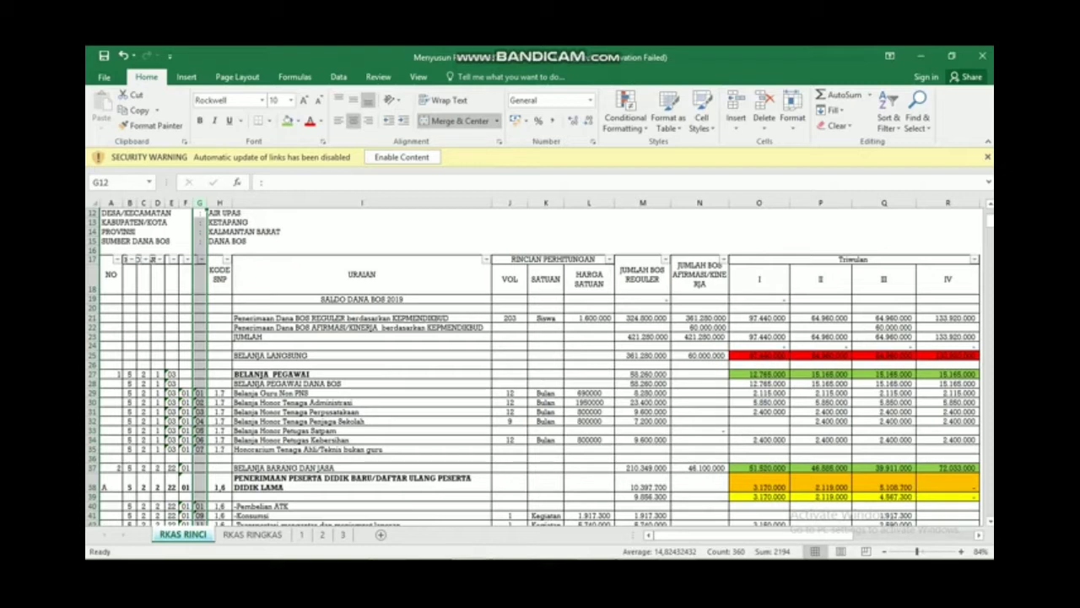
click(220, 421)
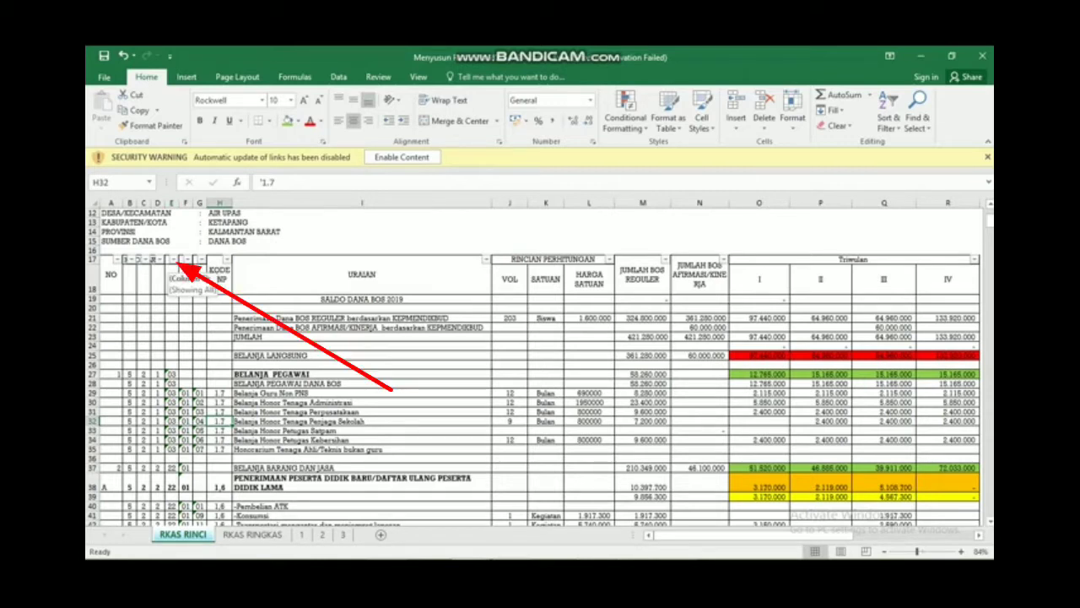
Filter column E of the RKAS RINCI table to show only the rows with code 22.
click(174, 259)
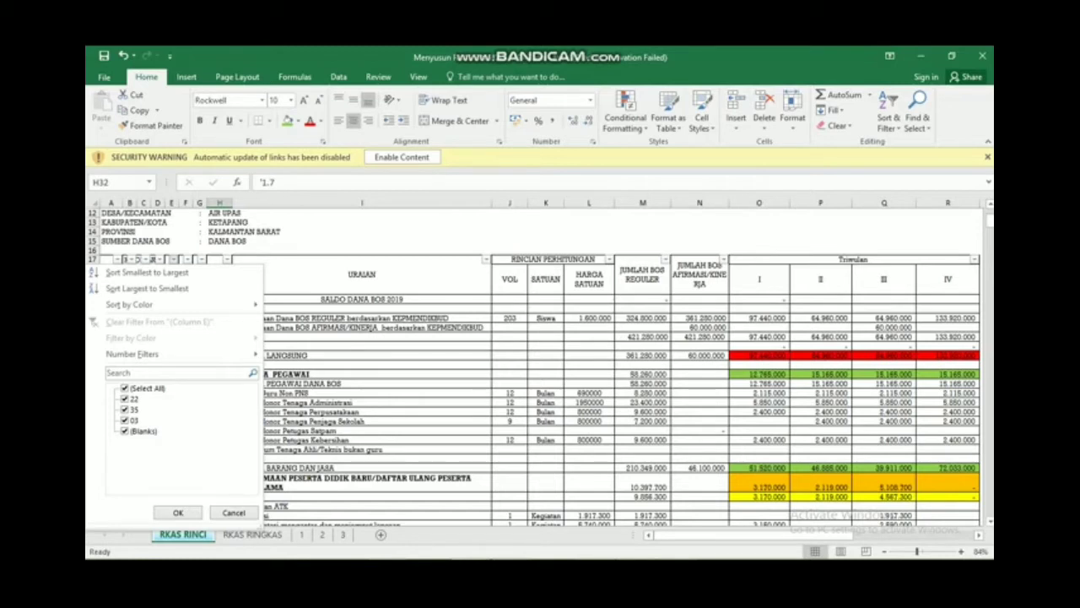
click(126, 388)
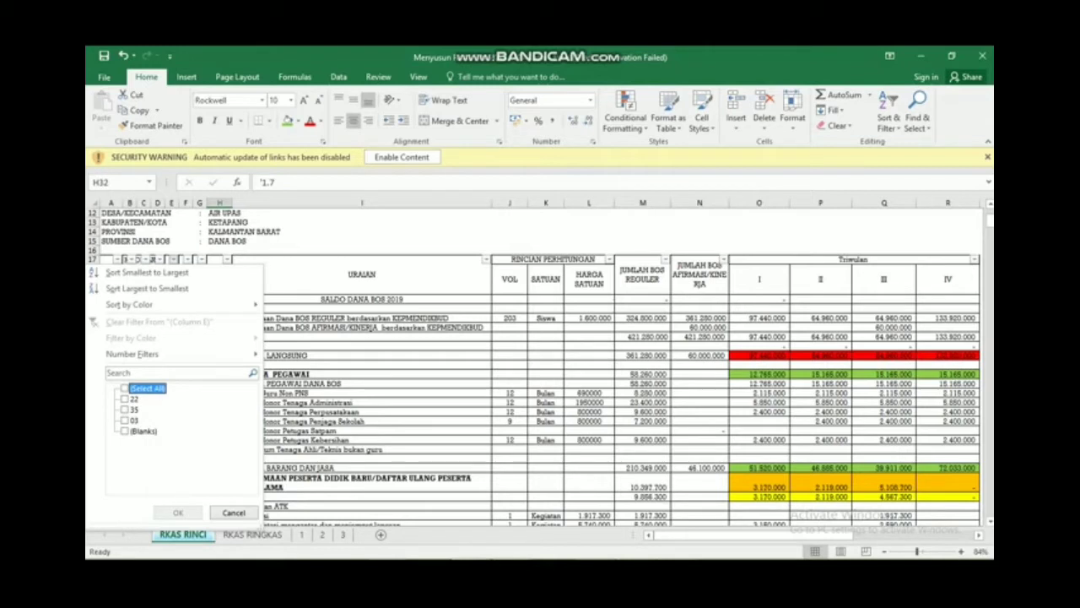
click(124, 398)
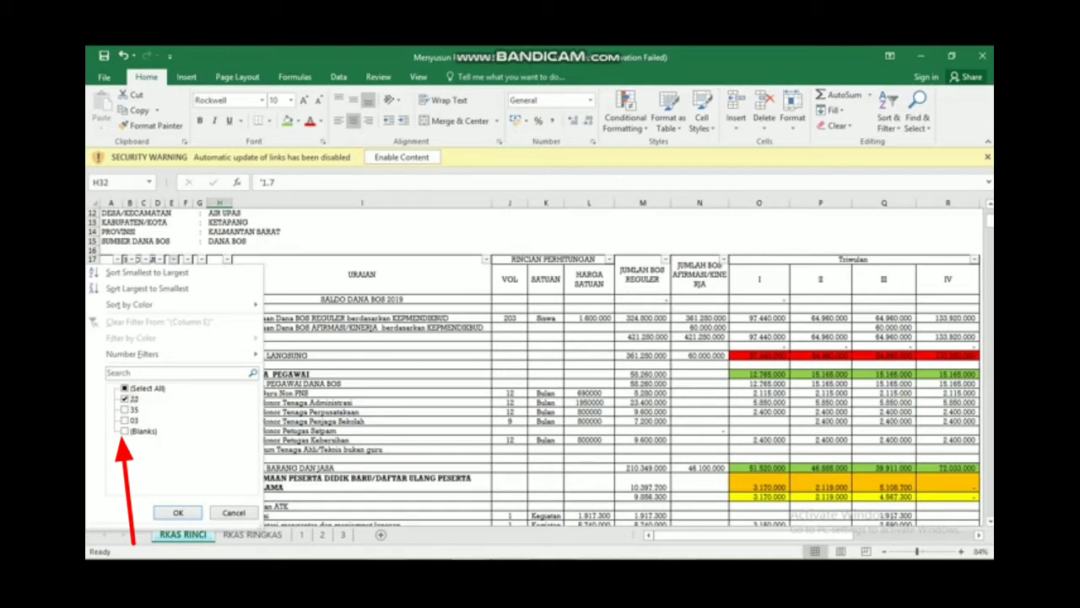
click(125, 398)
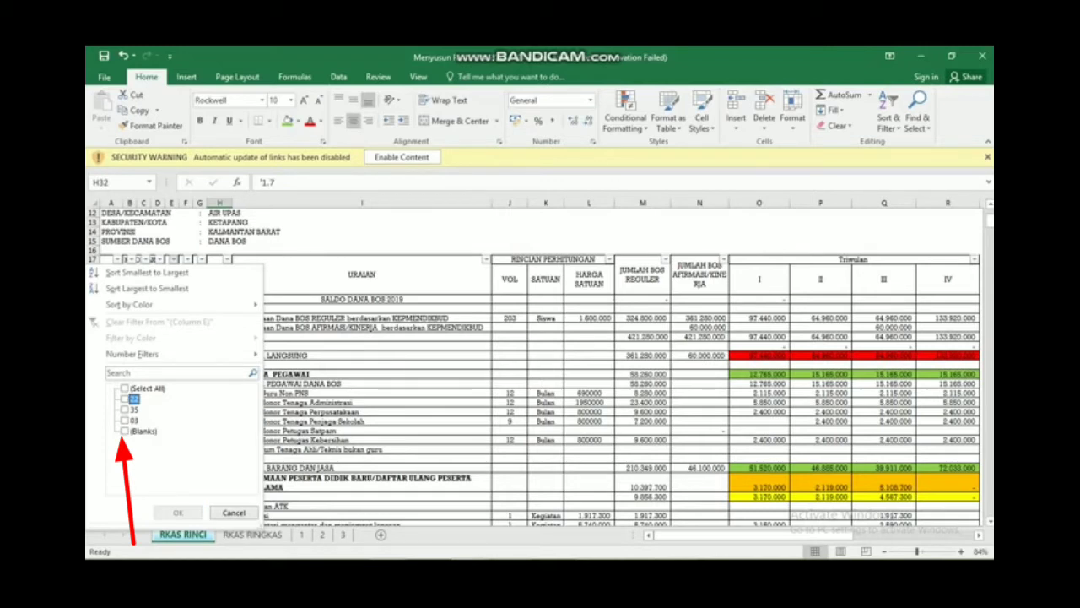
click(125, 419)
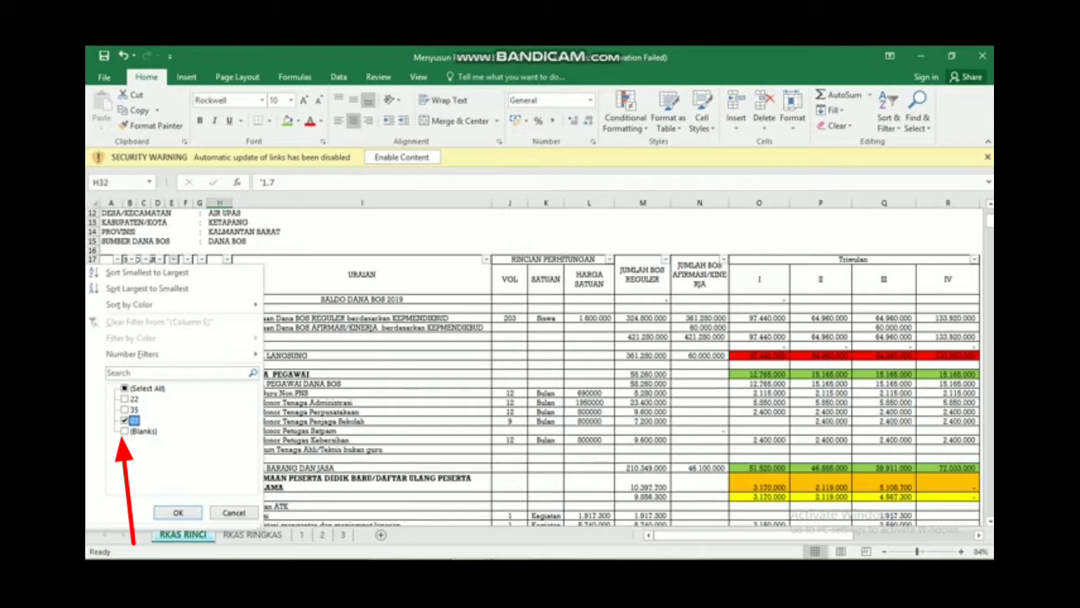
click(125, 420)
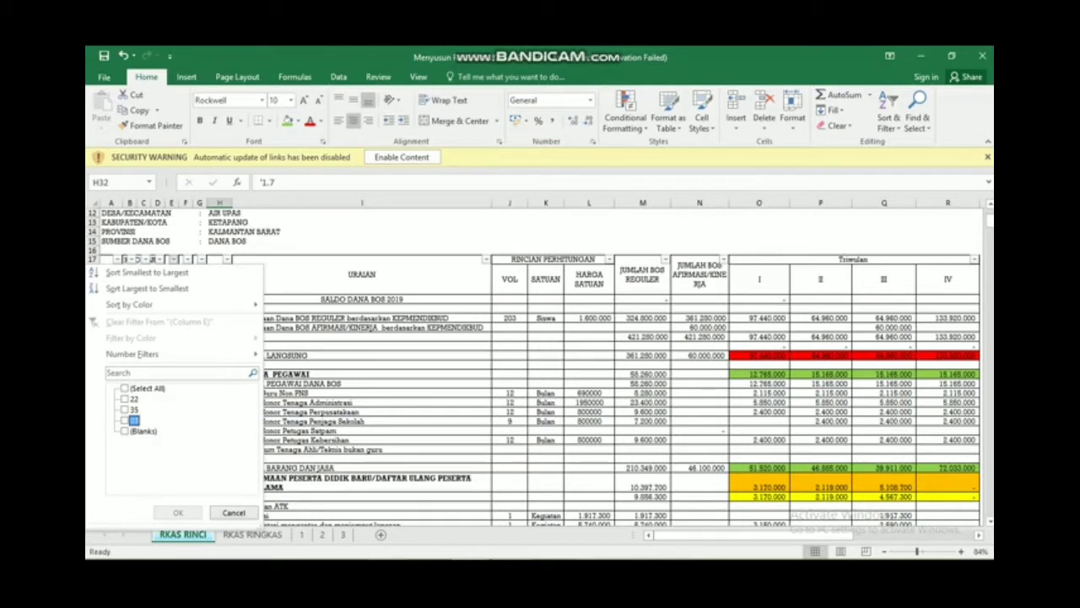
click(126, 398)
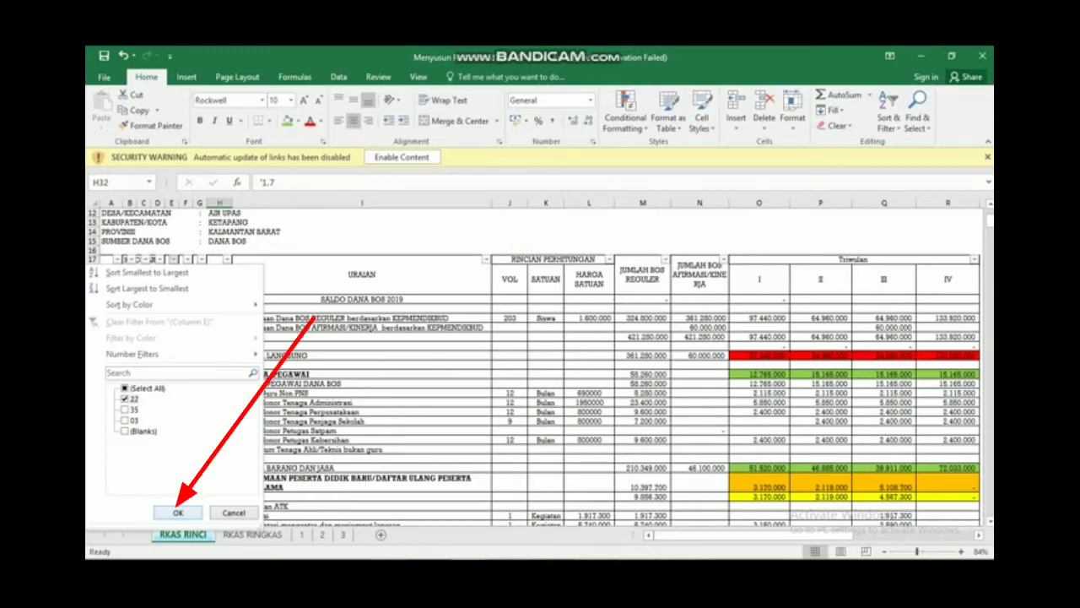
click(178, 512)
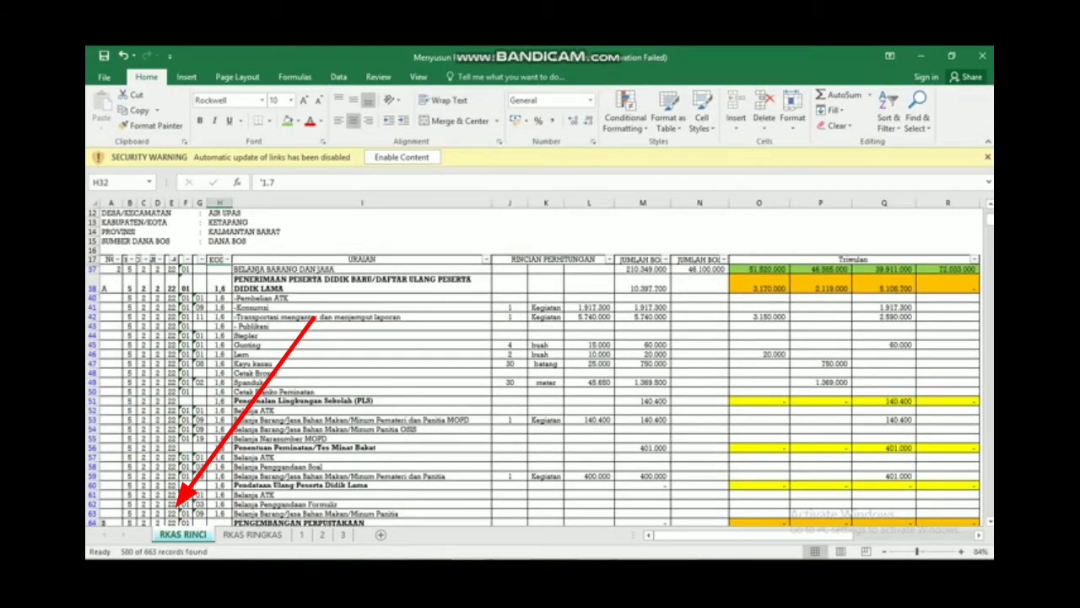
click(171, 203)
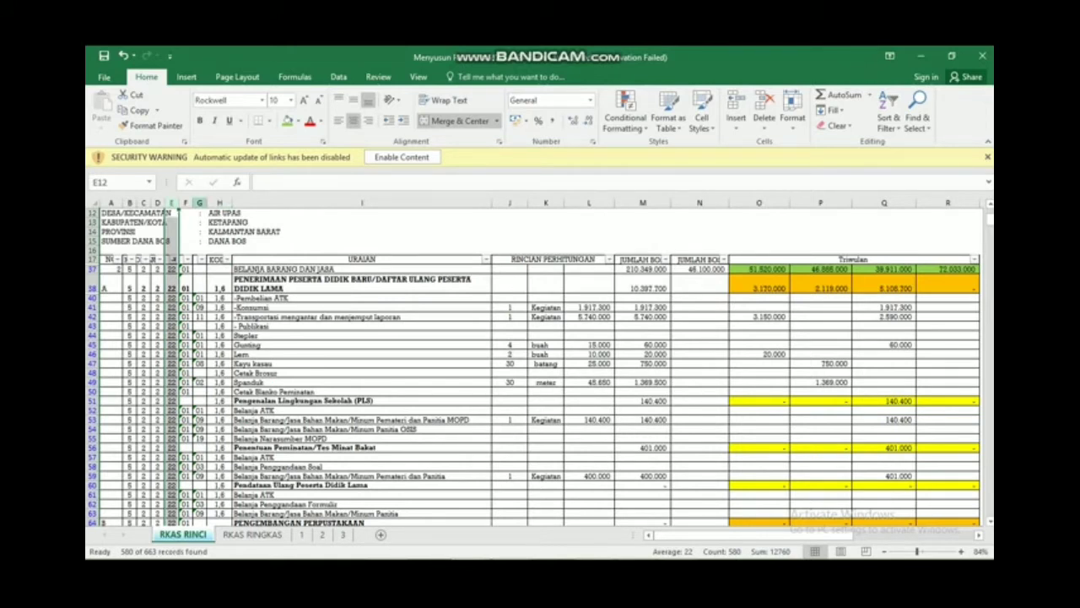
click(200, 203)
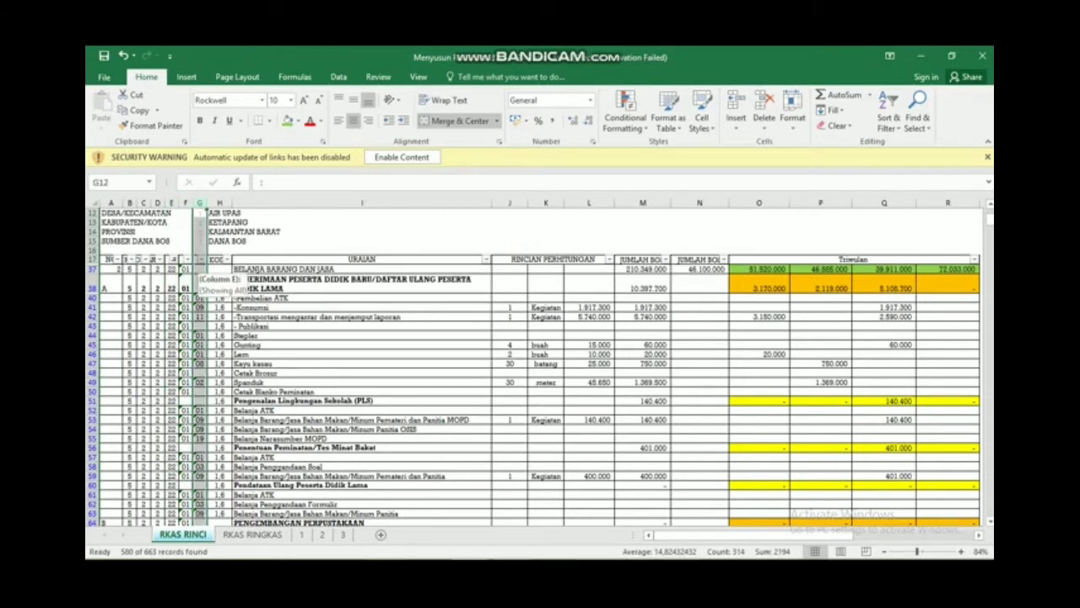
click(200, 259)
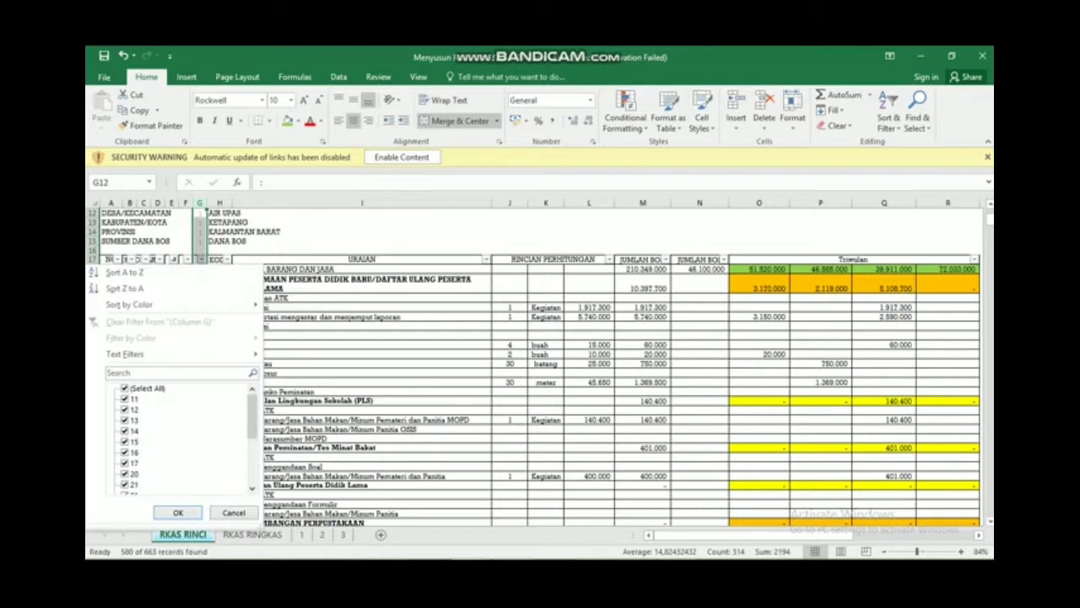
key(Escape)
click(362, 284)
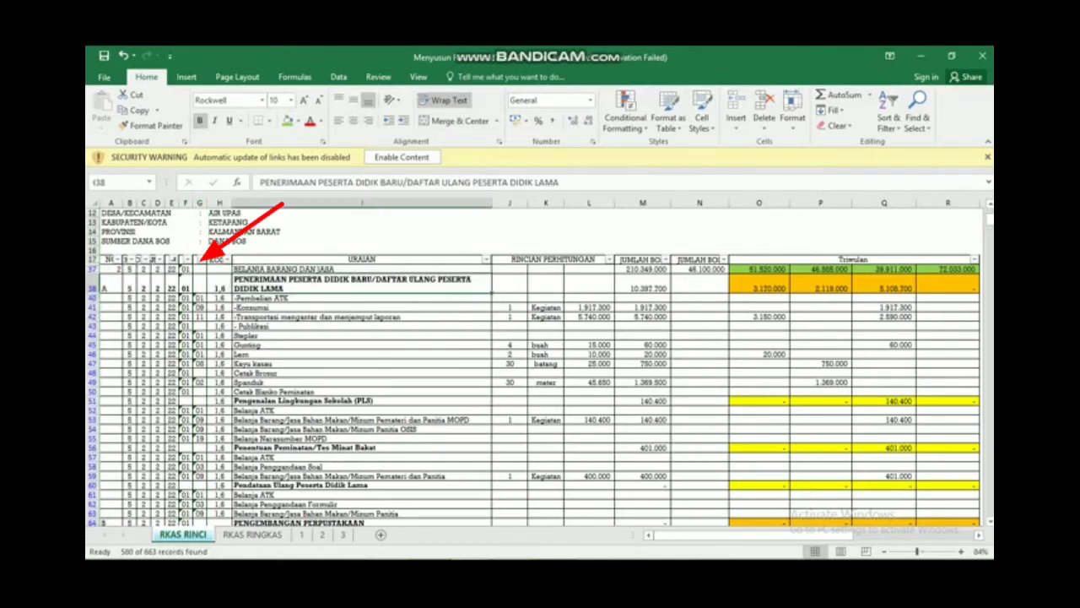
Filter column G of the RKAS RINCI table to show only the rows with code 01.
click(200, 259)
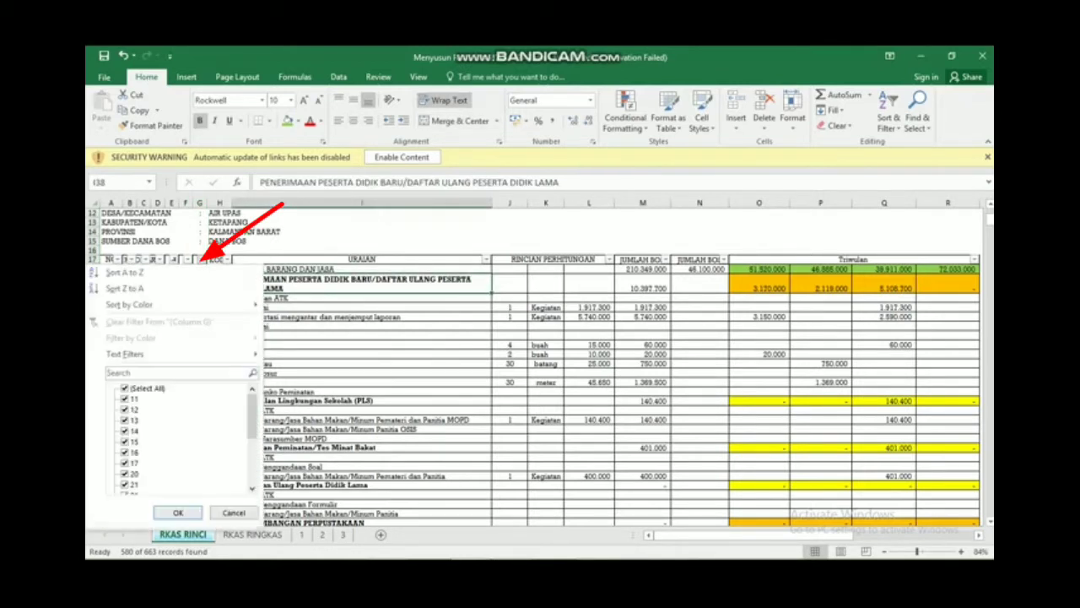
mouse_move(252, 416)
mouse_down()
mouse_move(253, 463)
mouse_move(252, 415)
mouse_up()
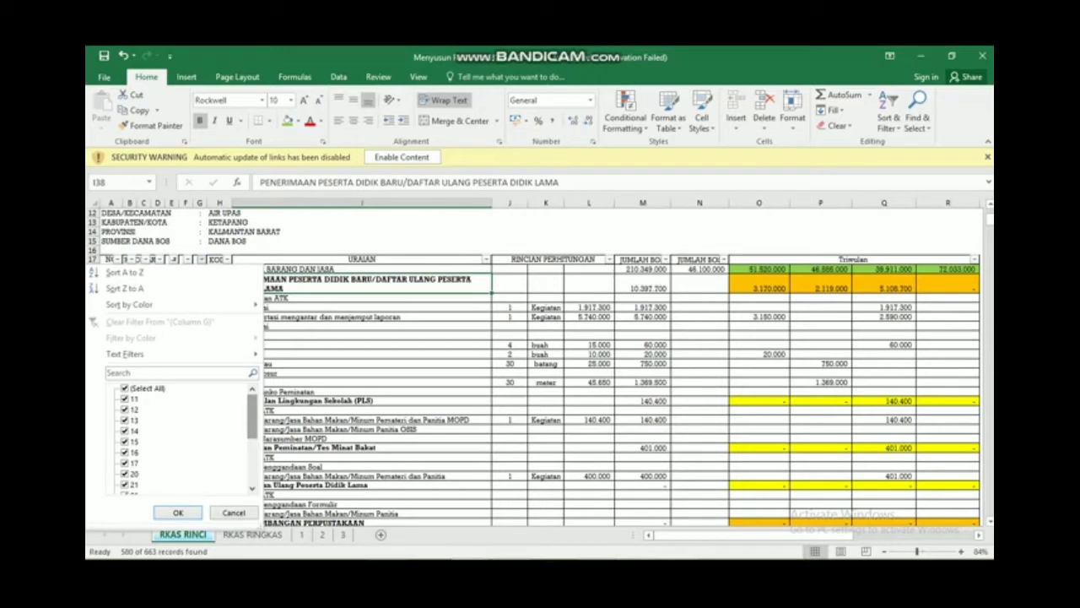
click(125, 388)
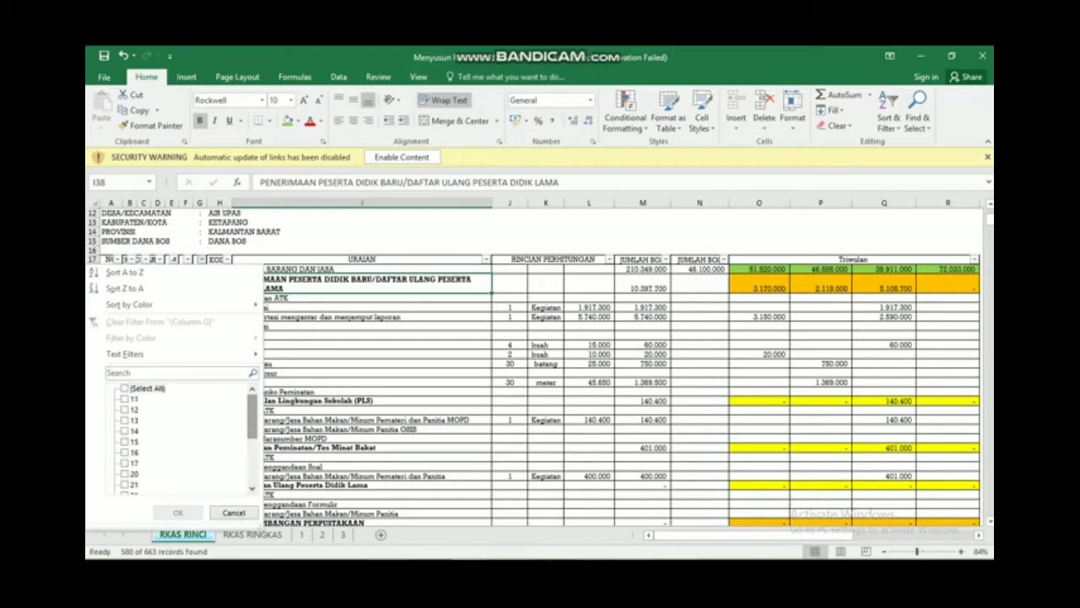
drag(252, 416, 252, 461)
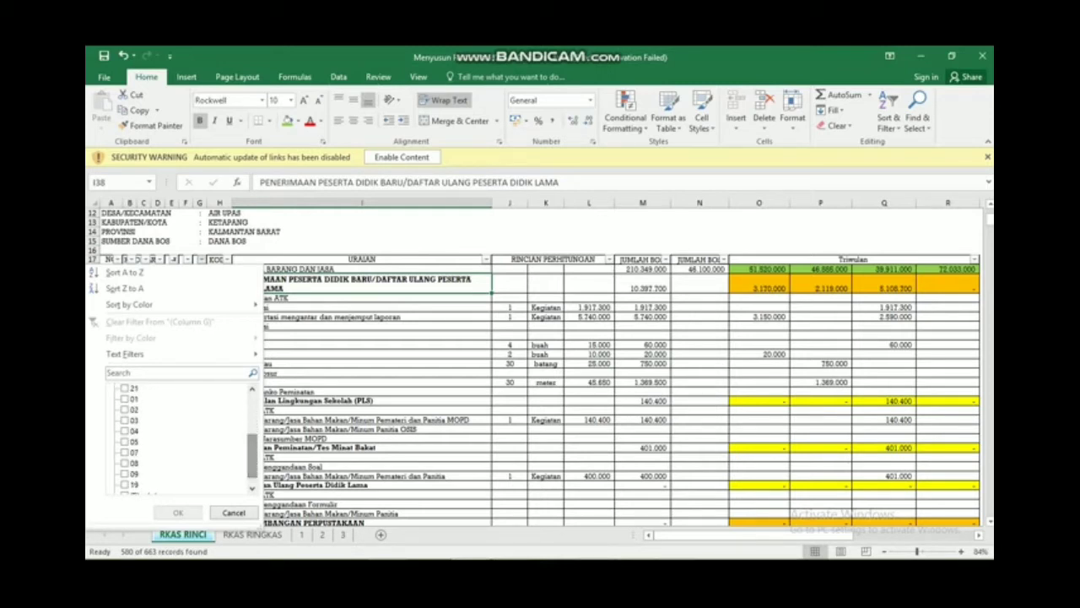
click(125, 398)
click(178, 513)
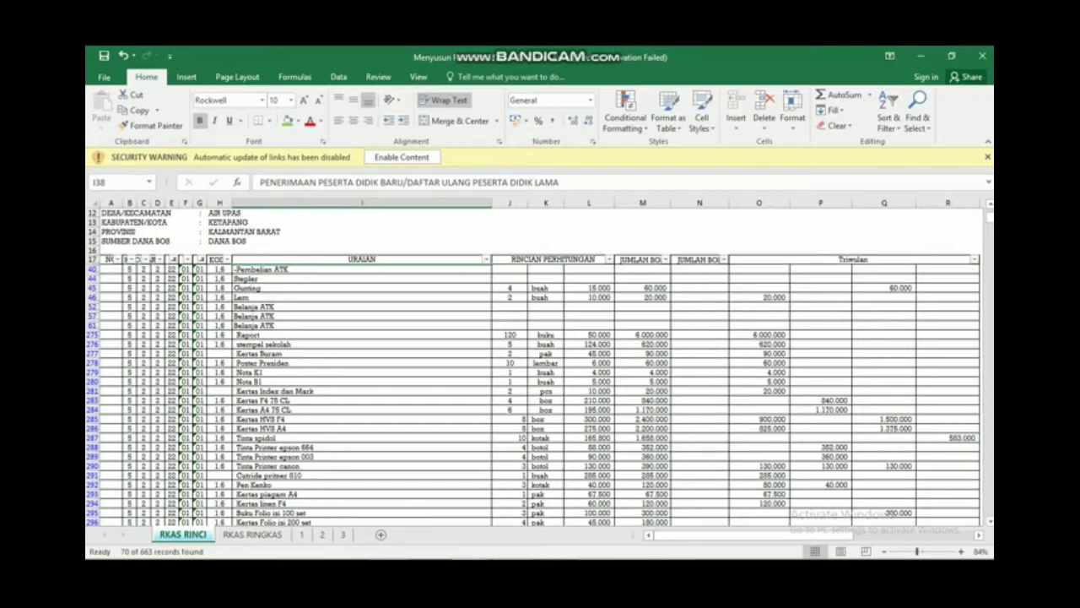
Copy the filtered Triwulan amounts in columns O to R, from row 40 down to the last Kertas A4 row.
click(758, 269)
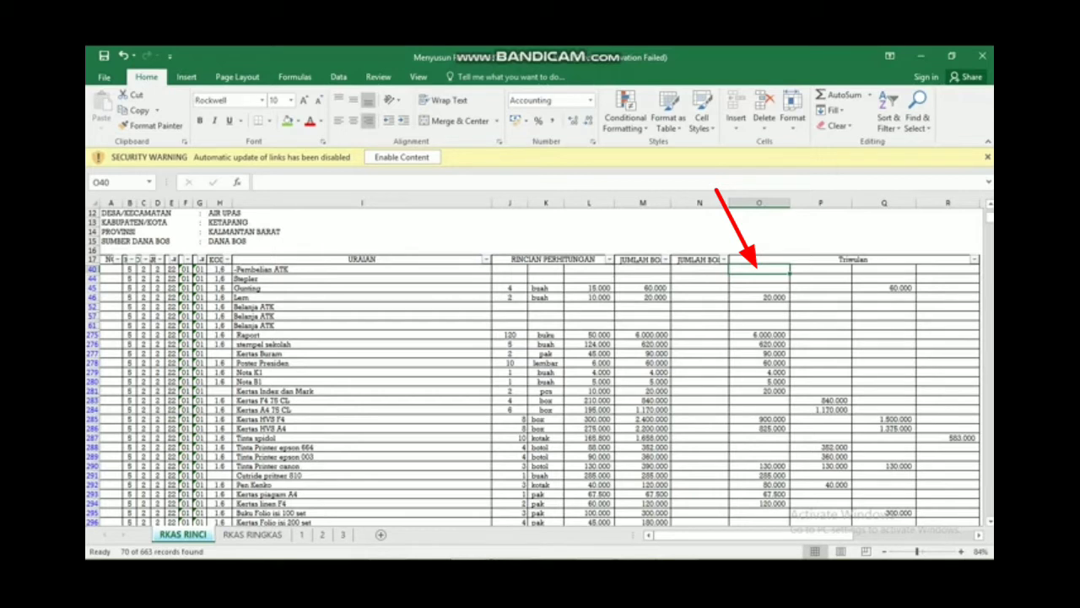
key(shift+Right)
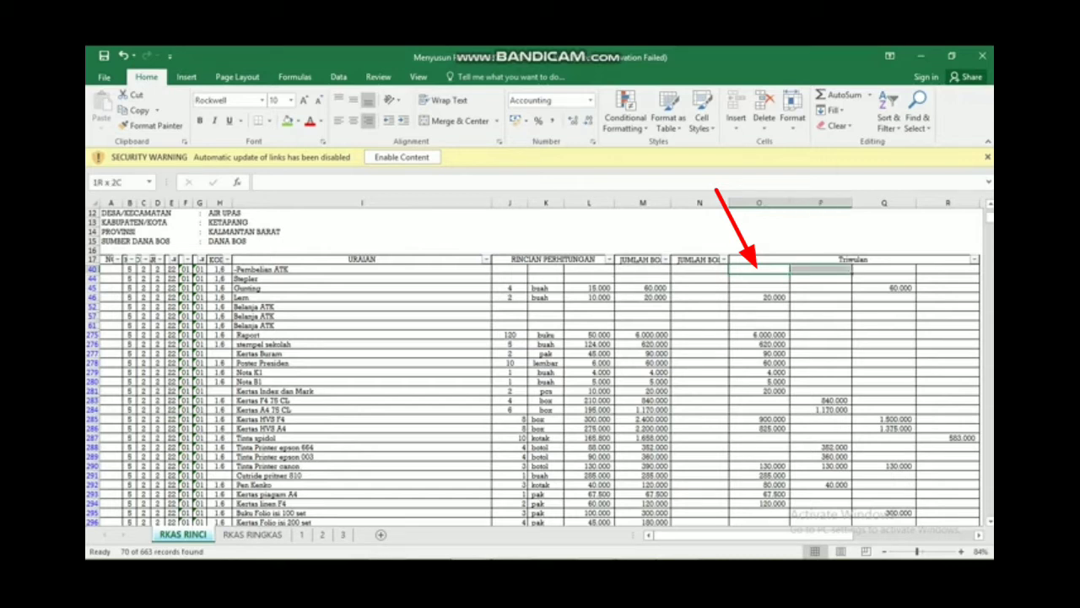
key(shift+Right)
key(shift+Right)
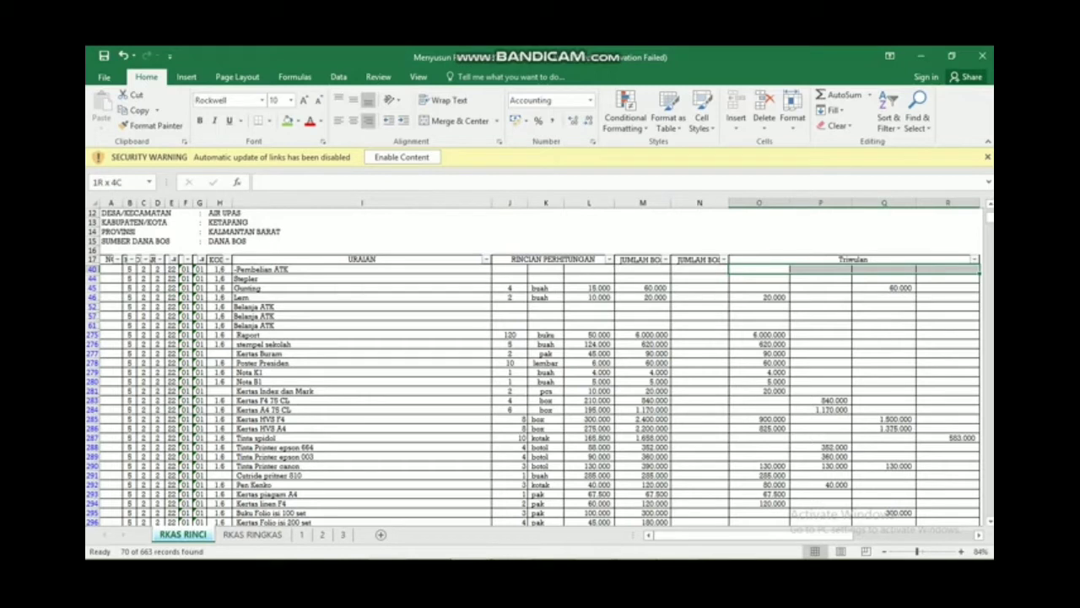
key(shift+Down)
key(shift+Down)
key(shift+Down)
key(shift+Down)
key(shift+Down)
key(shift+Down)
key(shift+Down)
key(shift+Down)
key(shift+Down)
key(shift+Down)
key(shift+Down)
key(shift+Down)
key(shift+Down)
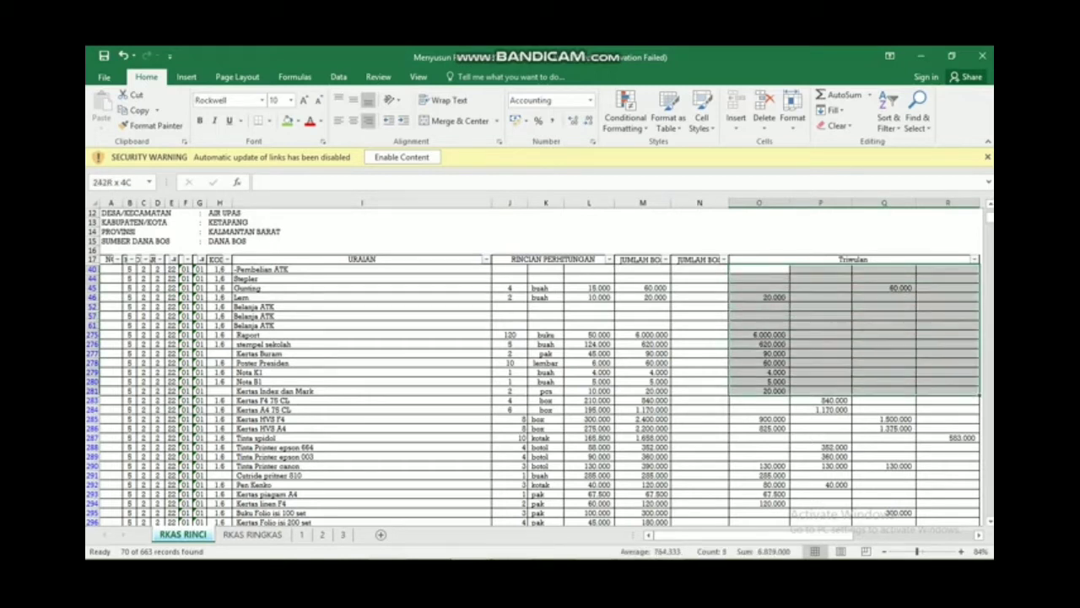
key(shift+Down)
key(shift+Down)
key(shift+Down)
key(shift+Down)
key(shift+Down)
key(shift+Down)
key(shift+Down)
key(shift+Down)
key(shift+Down)
key(shift+Down)
key(shift+Down)
key(shift+Down)
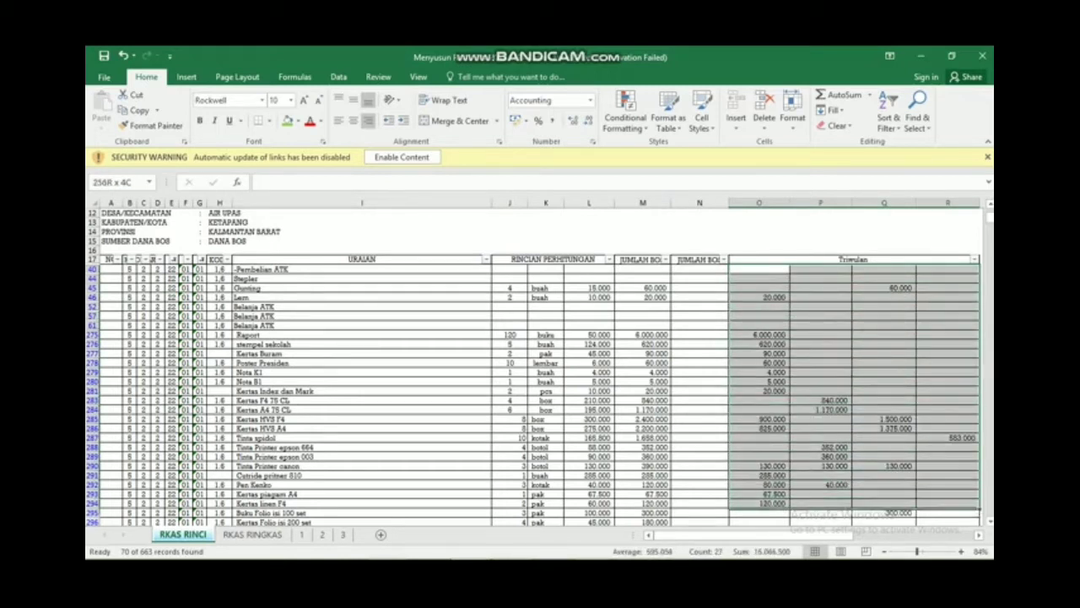
key(shift+Down)
key(shift+Down)
key(shift+Down)
key(shift+Down)
key(shift+Down)
key(shift+Down)
key(shift+Down)
key(shift+Down)
key(shift+Down)
key(shift+Down)
key(shift+Down)
key(shift+Down)
key(shift+Down)
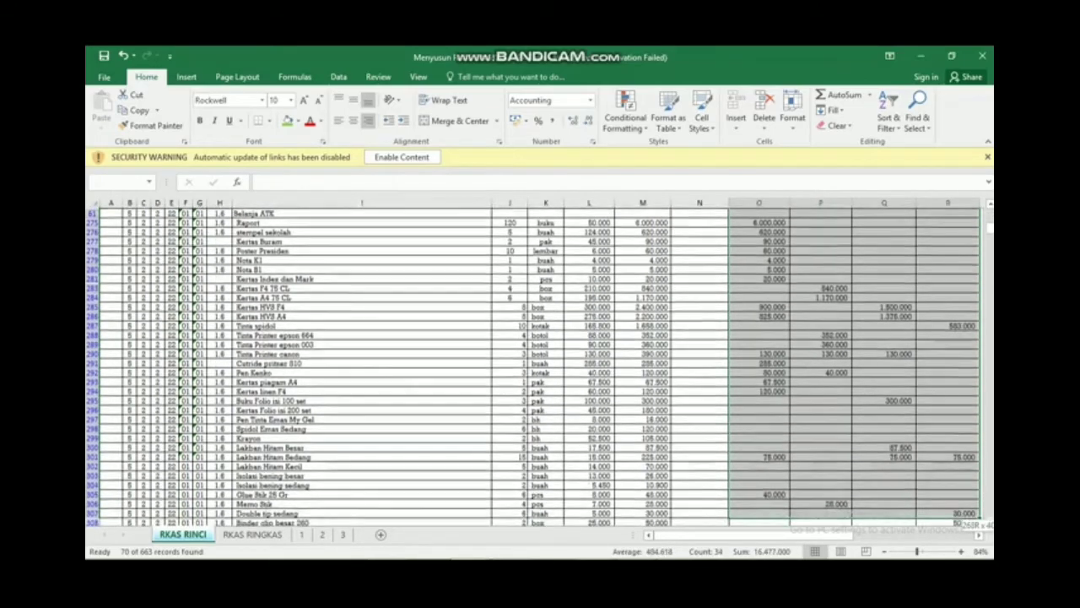
key(shift+Down)
key(shift+Down)
key(shift+Down)
key(shift+Down)
key(shift+Down)
key(shift+Down)
key(shift+Down)
key(shift+Down)
key(shift+Down)
key(shift+Down)
key(shift+Down)
key(shift+Down)
key(shift+Down)
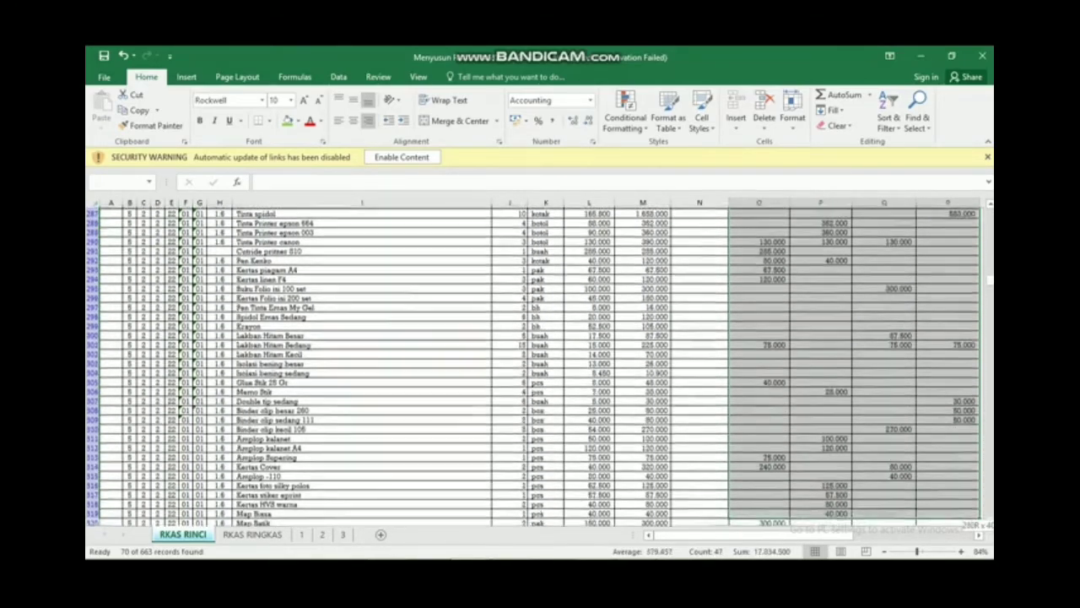
key(shift+Down)
key(shift+Down)
key(shift+Down)
key(shift+Down)
key(shift+Down)
key(shift+Down)
key(shift+Down)
key(shift+Down)
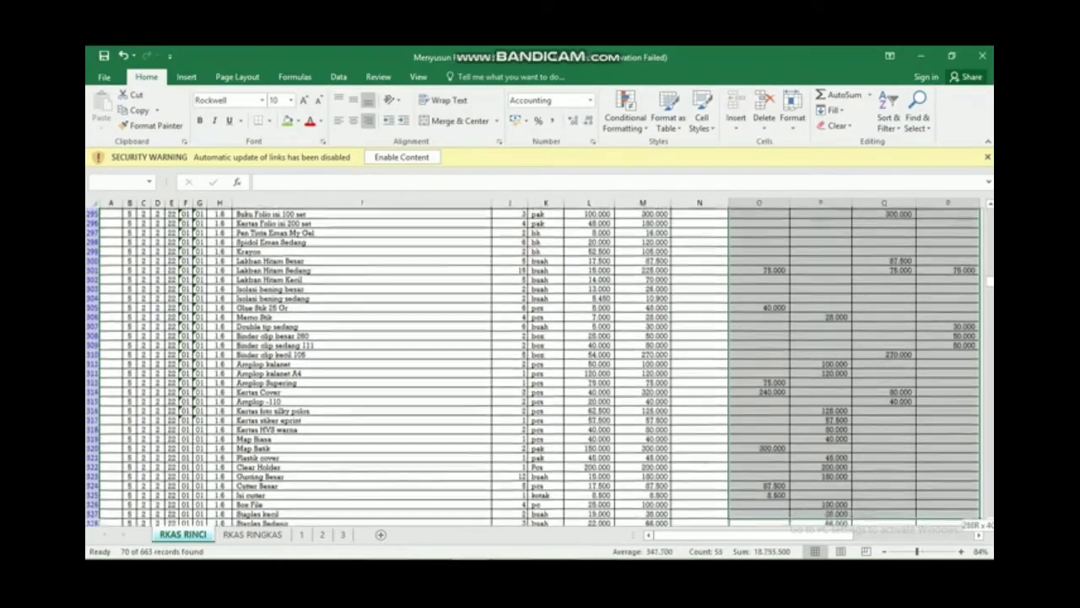
key(shift+Down)
key(shift+Down)
key(shift+Down)
key(shift+Down)
key(shift+Down)
key(shift+Down)
key(shift+Down)
key(shift+Down)
key(shift+Down)
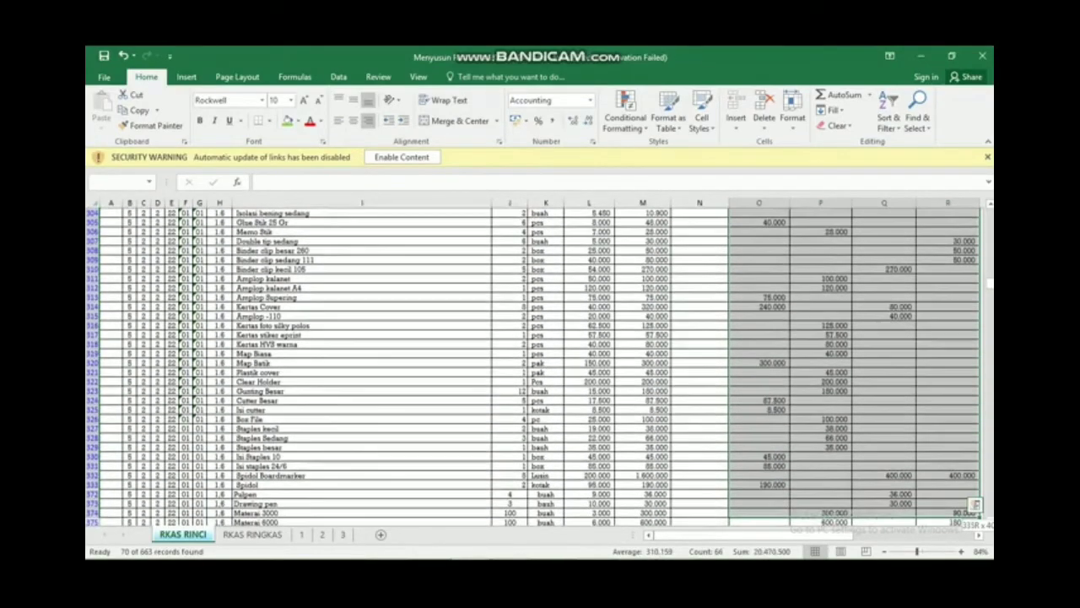
key(shift+Down)
key(shift+Down)
key(shift+Down)
key(shift+Down)
key(shift+Down)
key(shift+Up)
key(shift+Up)
key(shift+Up)
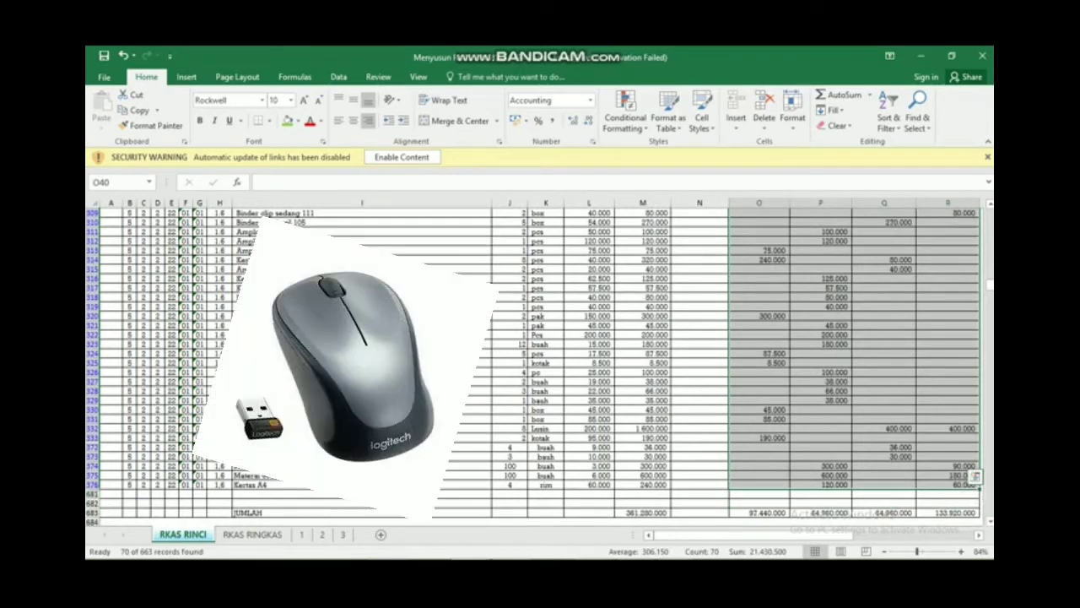
right_click(763, 269)
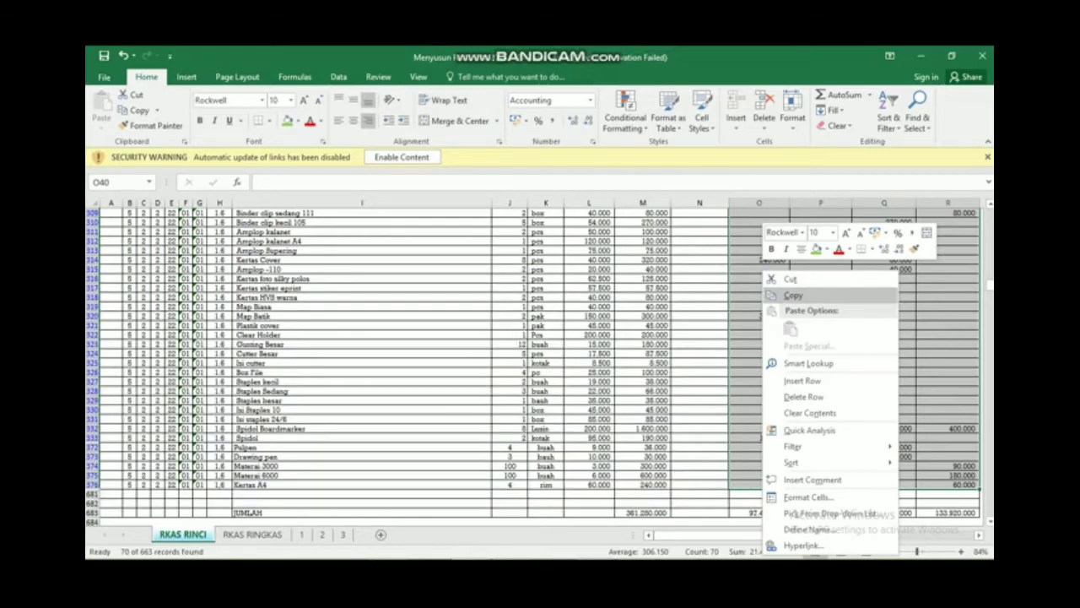
key(ctrl+c)
Paste the copied Triwulan amounts as values only into sheet 1, starting at cell A1.
scroll(540, 363, up, 15)
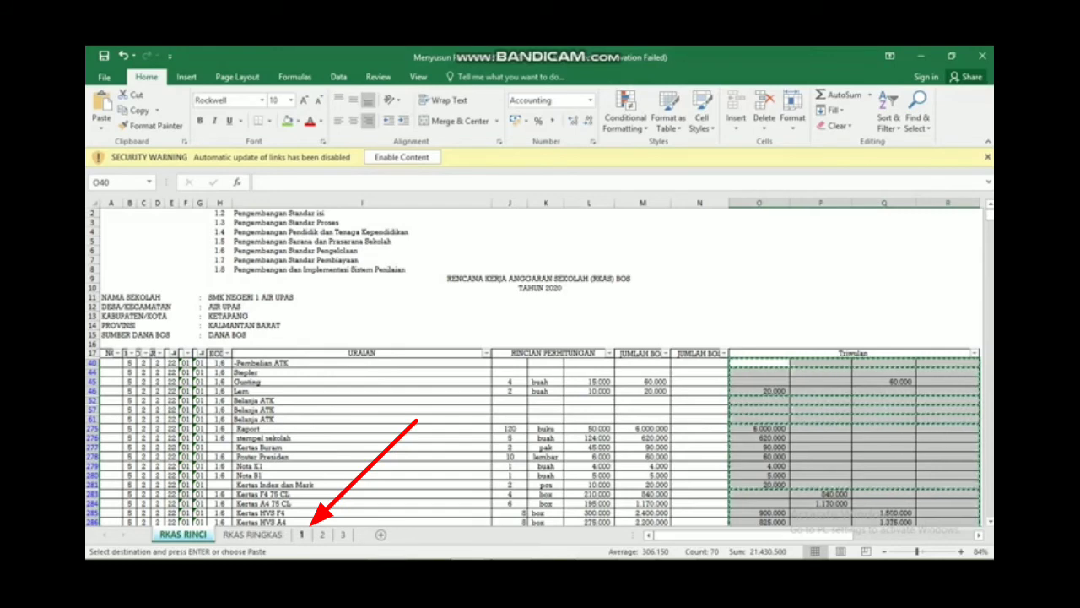
key(ctrl+Page_Down)
key(ctrl+Page_Down)
click(167, 284)
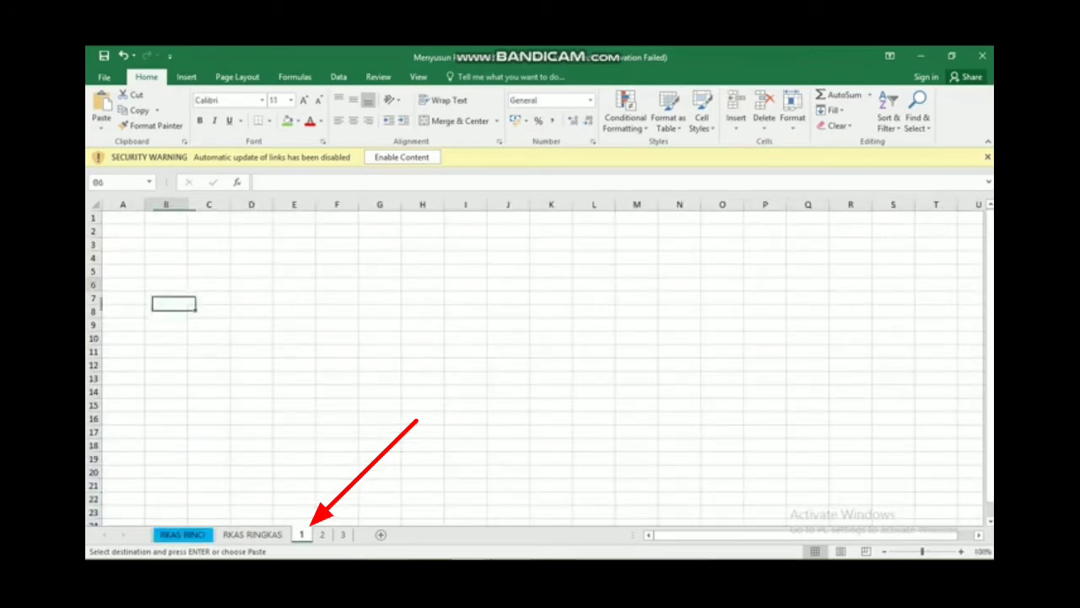
click(123, 284)
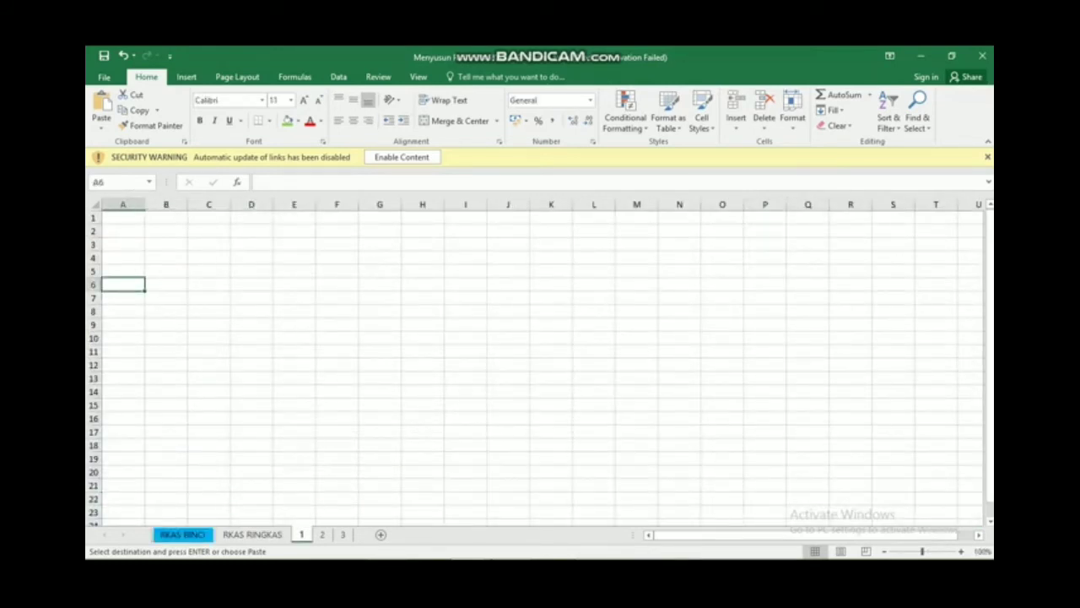
click(123, 218)
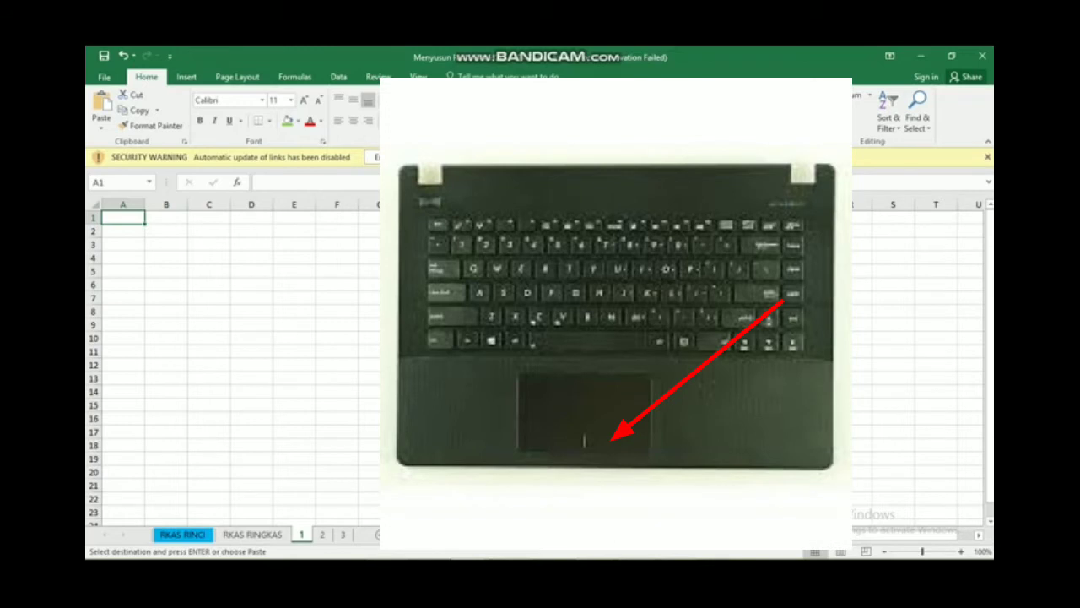
right_click(123, 217)
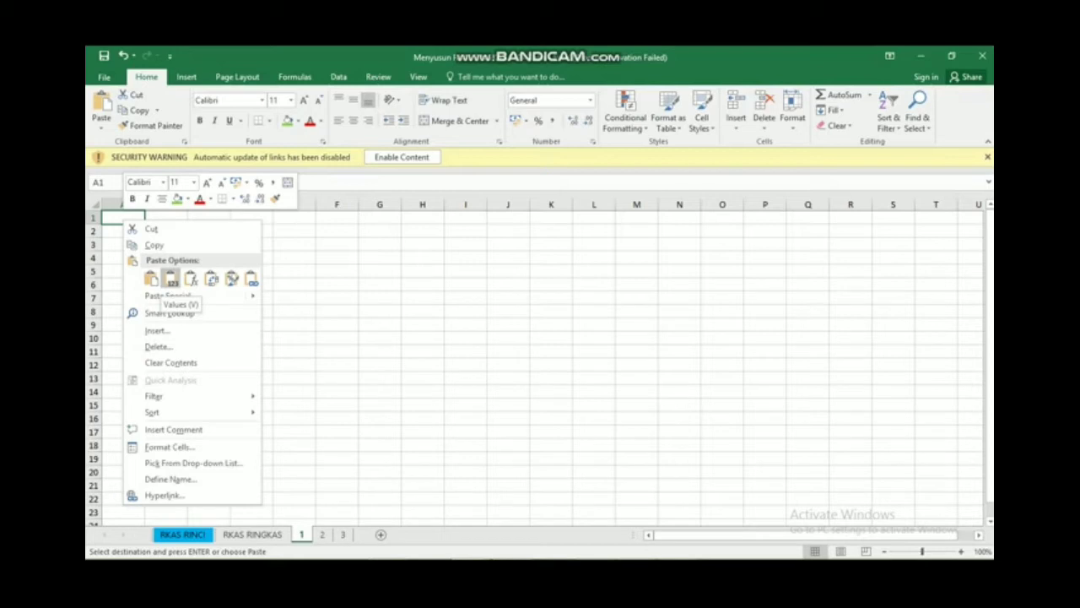
click(172, 281)
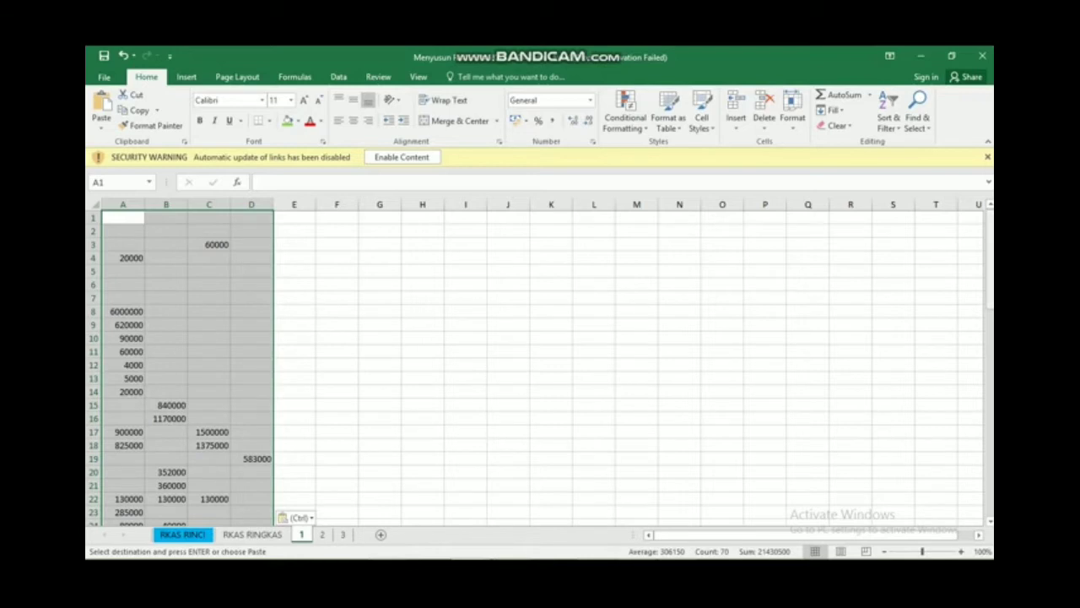
Fill cells A71 to D71, directly below the pasted amounts on sheet 1, with green.
drag(989, 254, 989, 417)
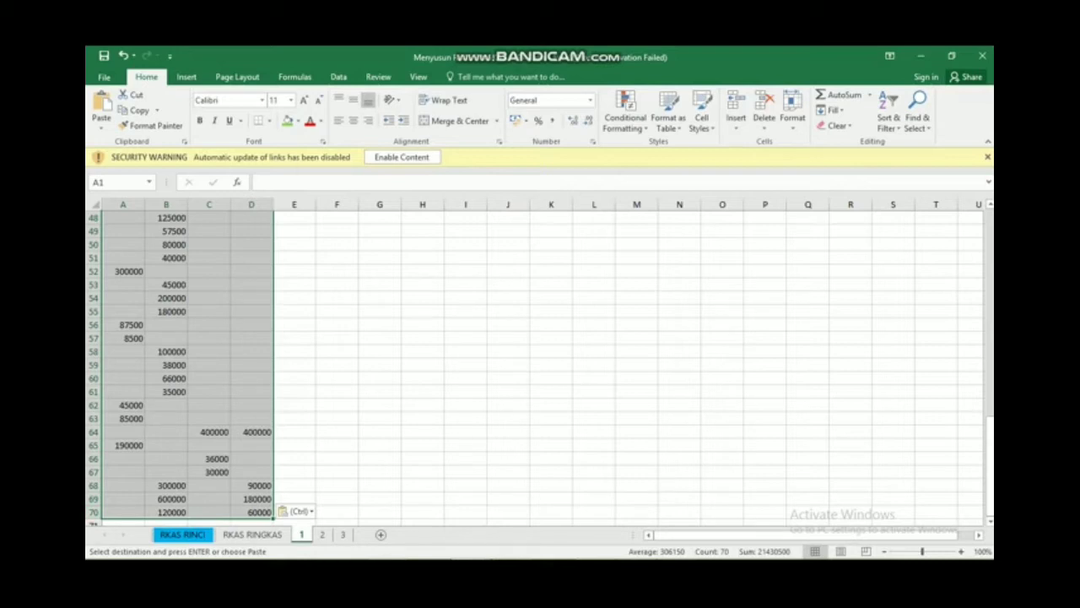
click(166, 511)
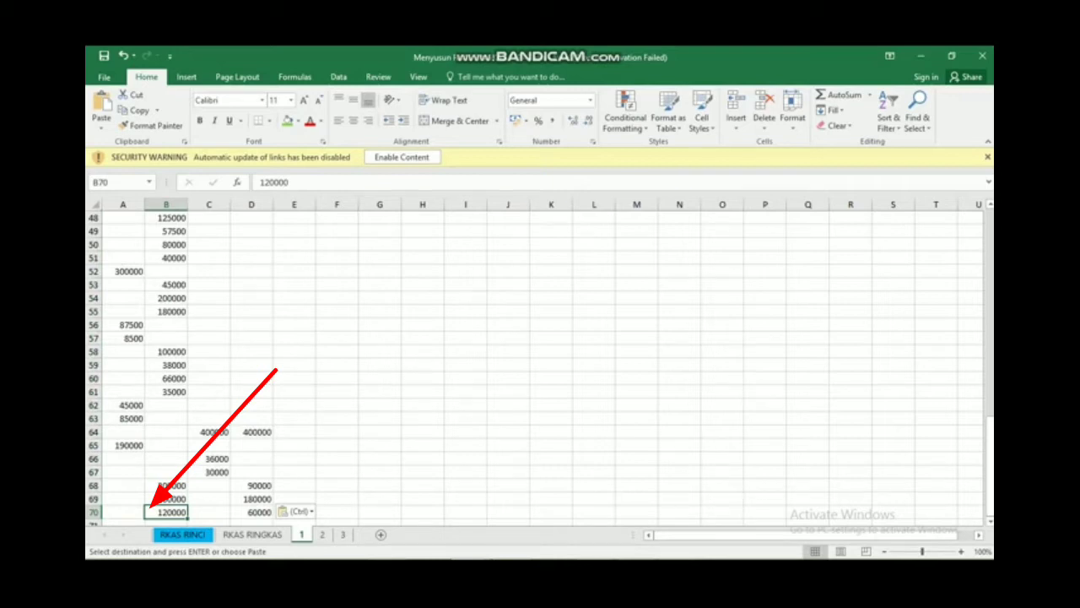
key(Return)
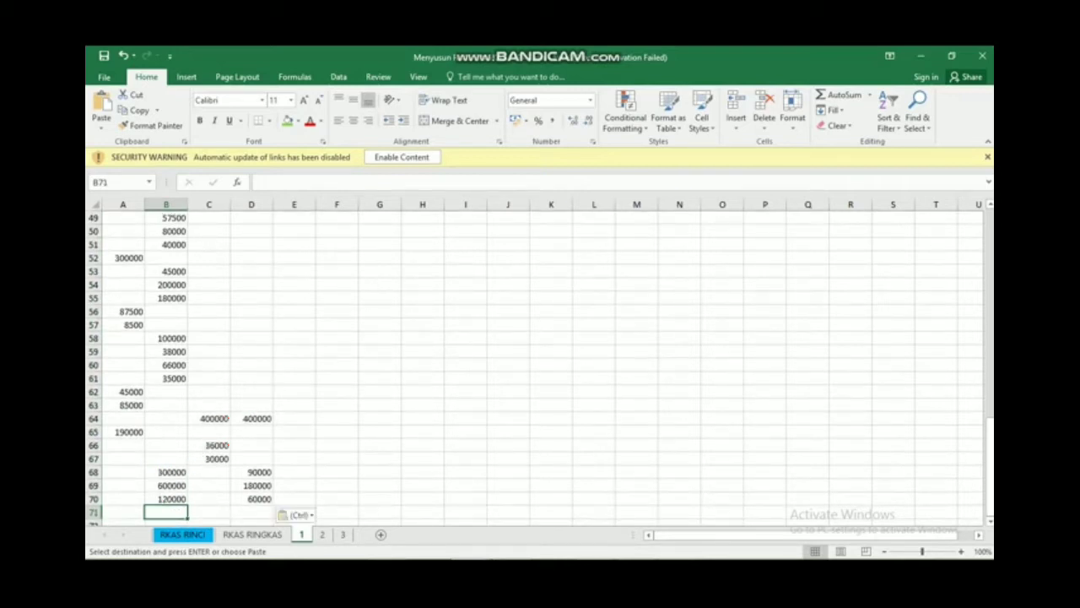
key(Up)
key(Down)
key(Up)
key(Down)
key(Left)
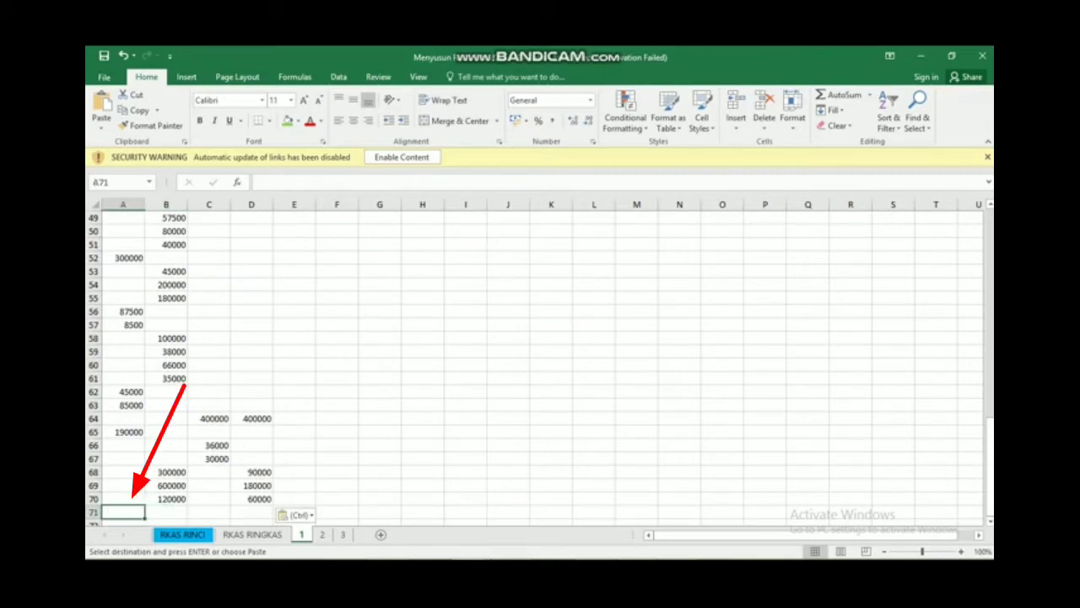
key(shift+Right)
key(shift+Right)
key(shift+Right)
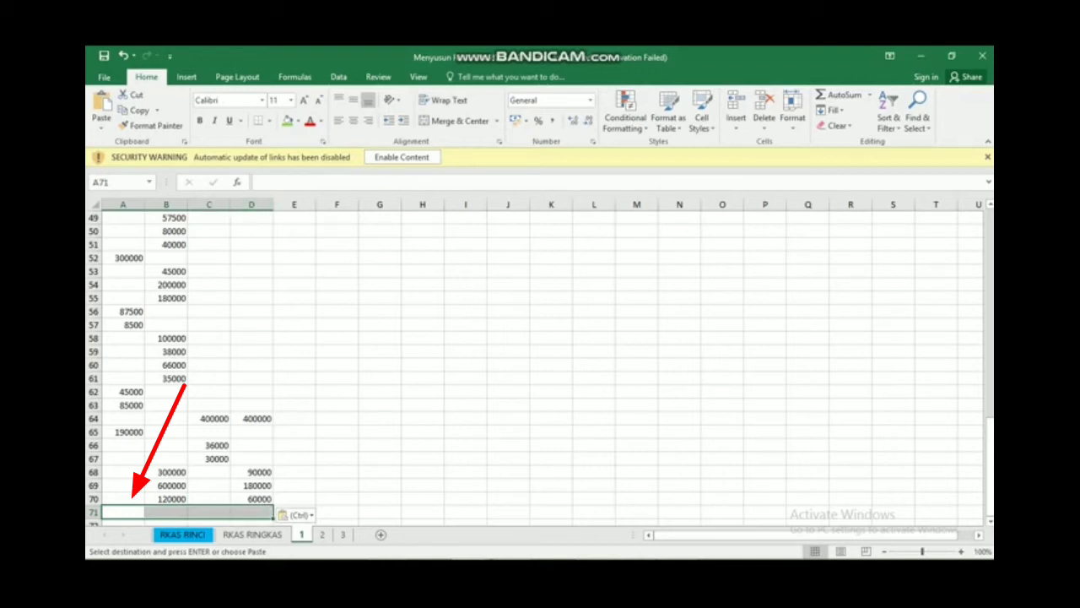
click(287, 120)
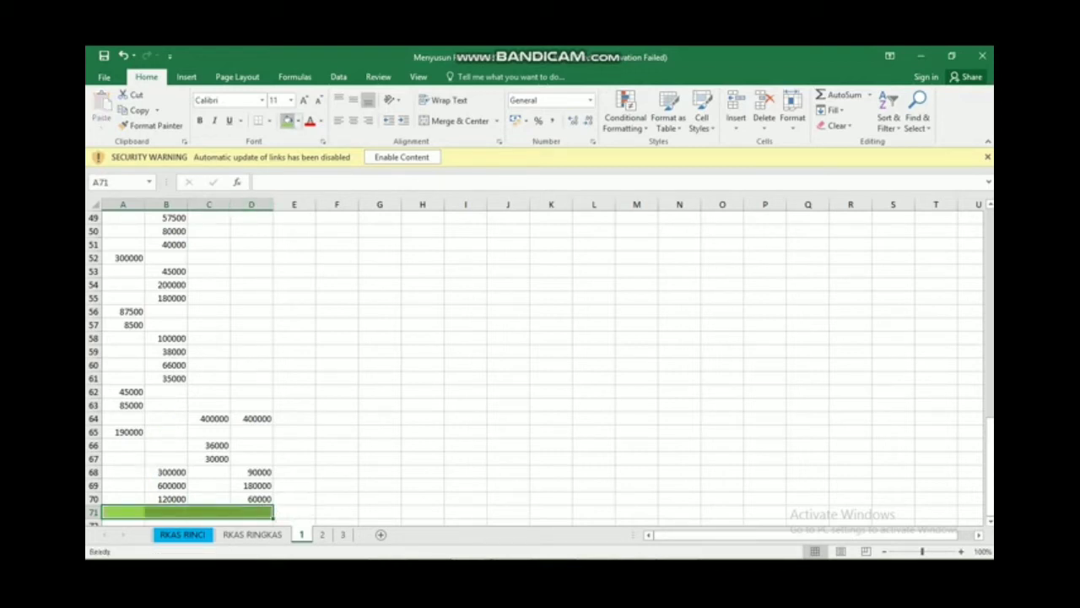
Enter the formula =SUM(A1:A70) in the green cell A71 of sheet 1 to total the first Triwulan column.
click(122, 512)
key(Right)
key(Right)
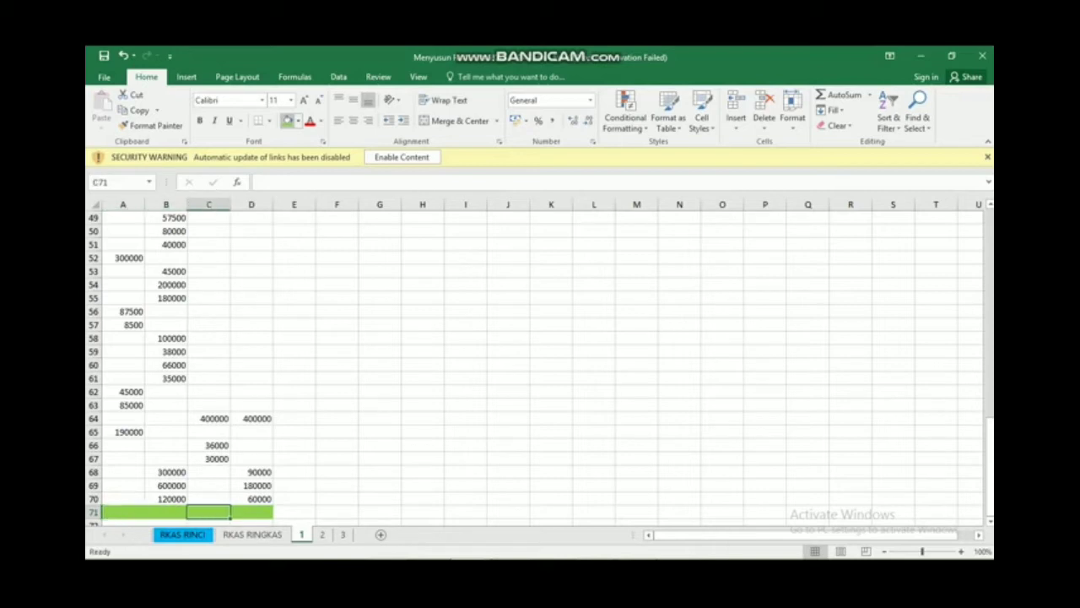
key(Left)
key(Left)
key(Right)
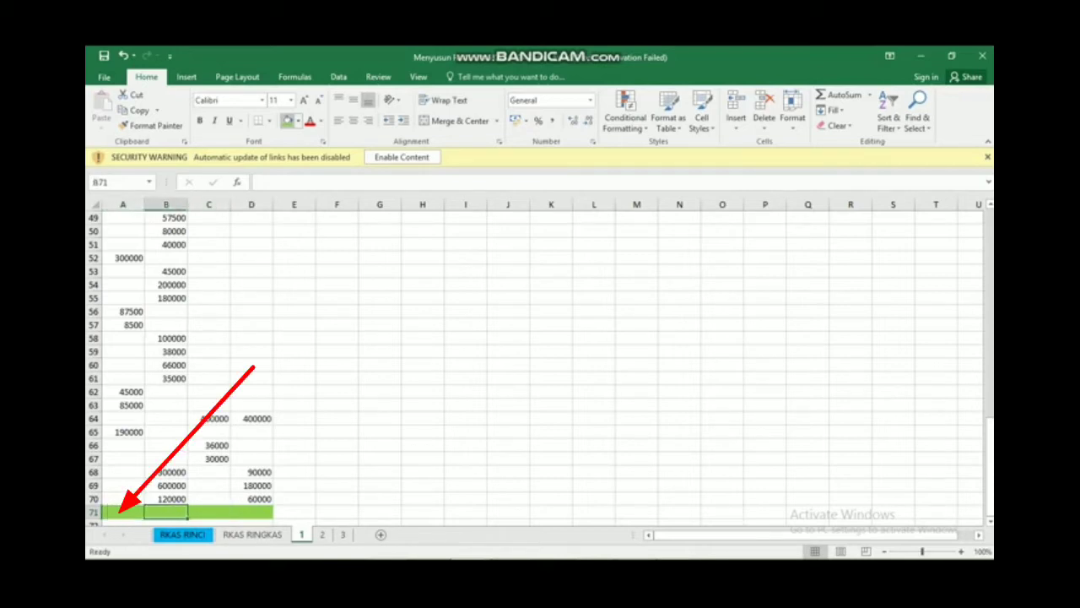
key(Left)
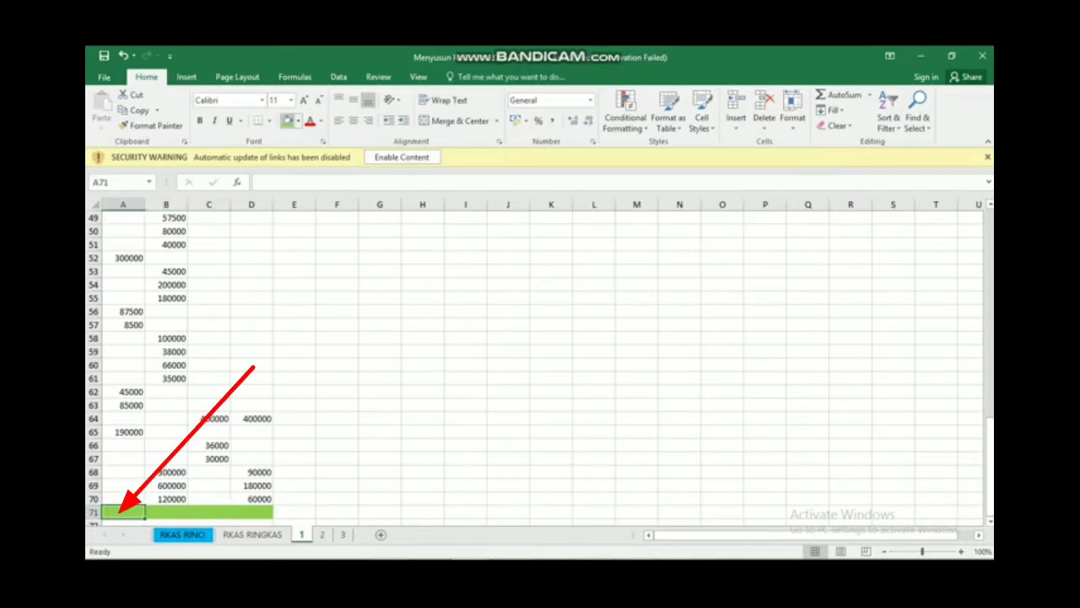
text(=)
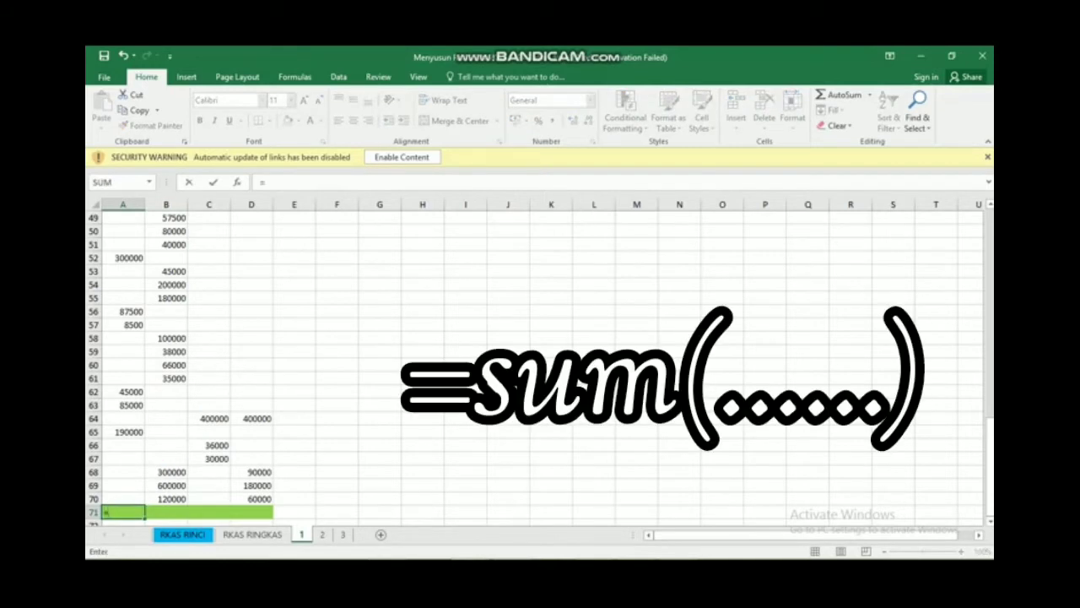
text(sum)
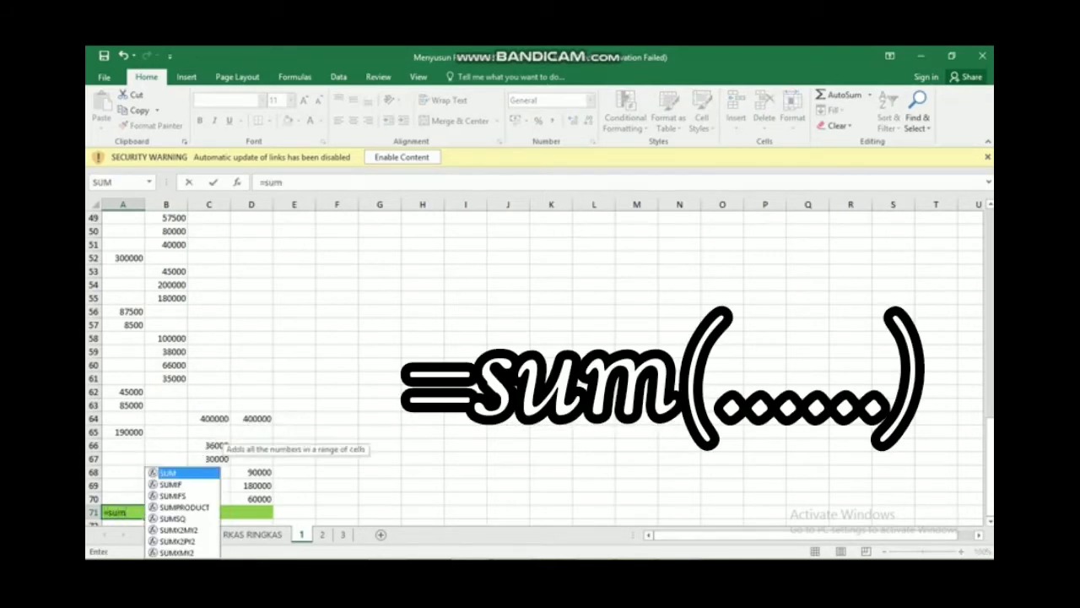
text(()
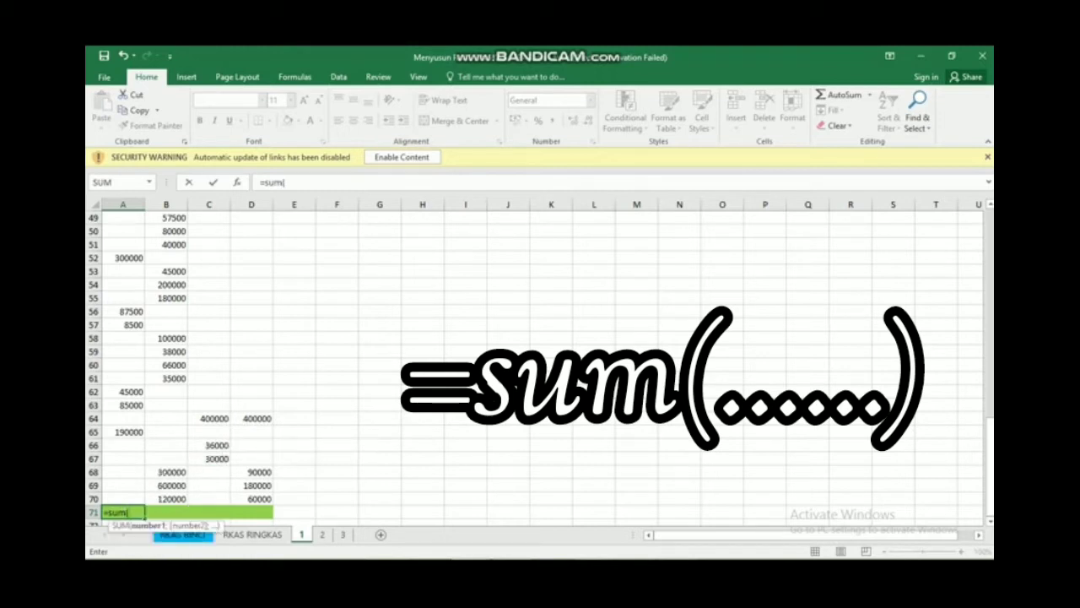
key(Up)
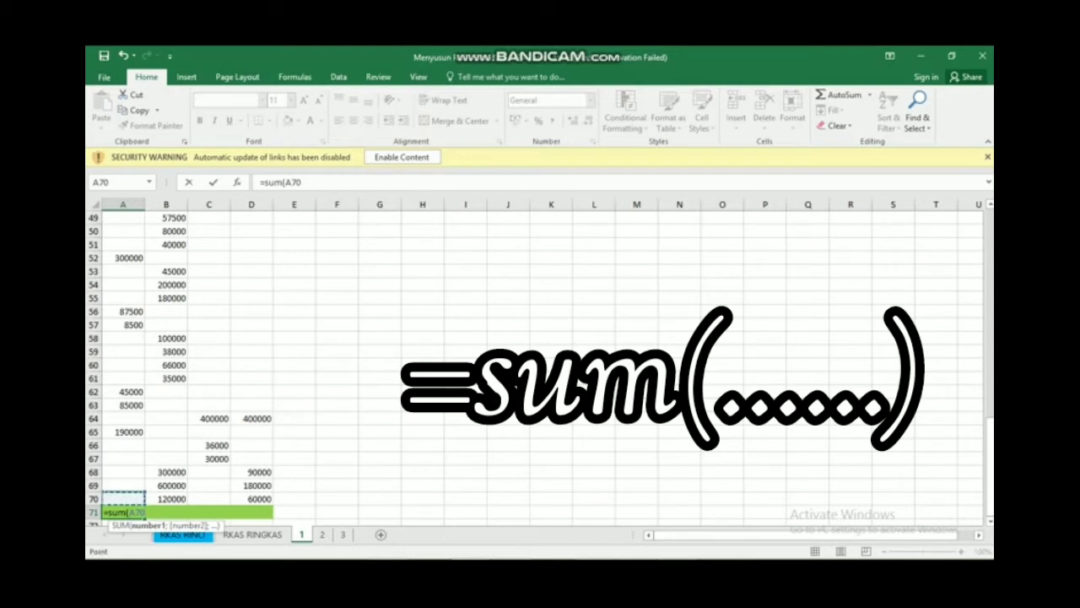
drag(126, 496, 134, 211)
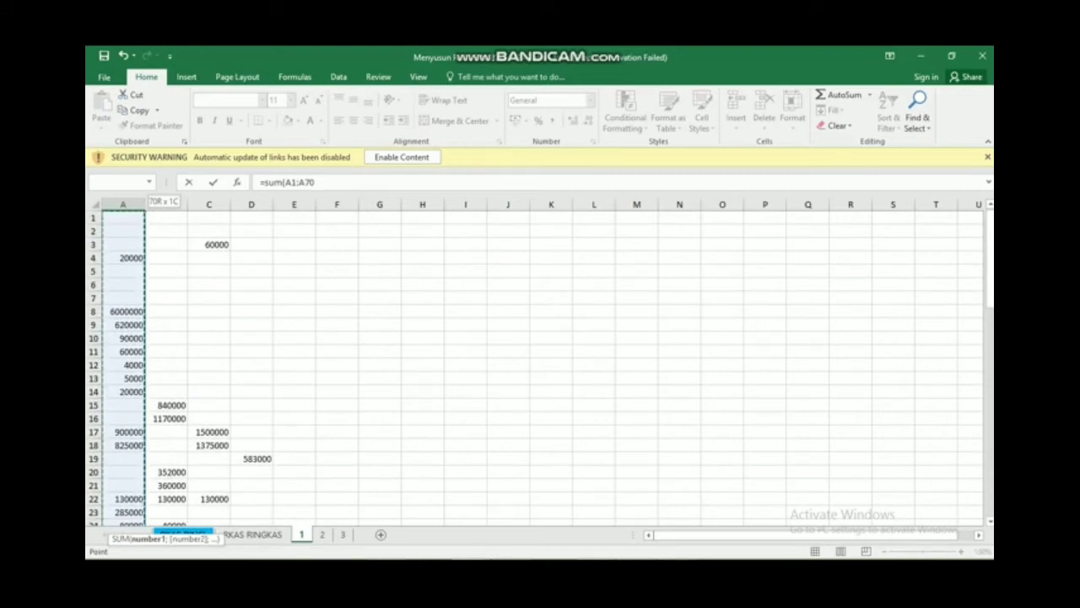
key(Return)
key(Up)
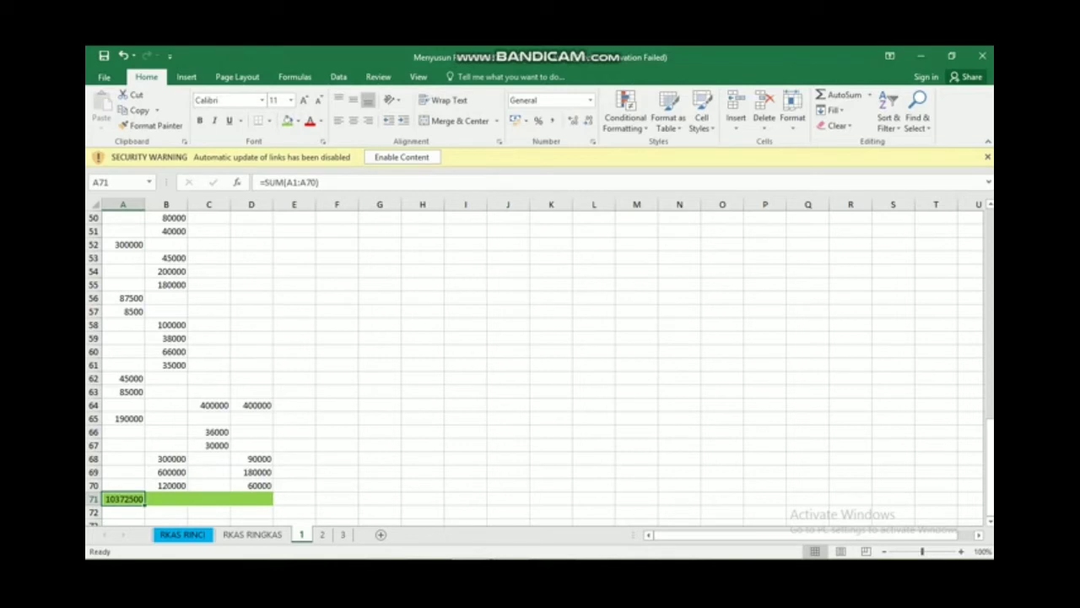
Copy the sum formula from A71 into cells B71 to D71 to total the other three Triwulan columns.
right_click(125, 498)
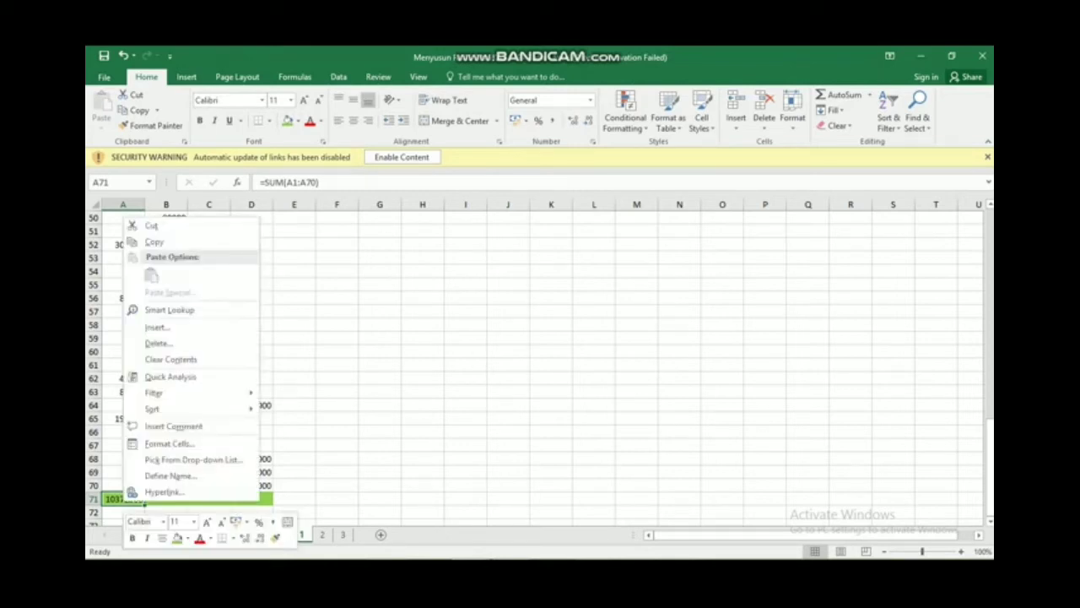
click(147, 242)
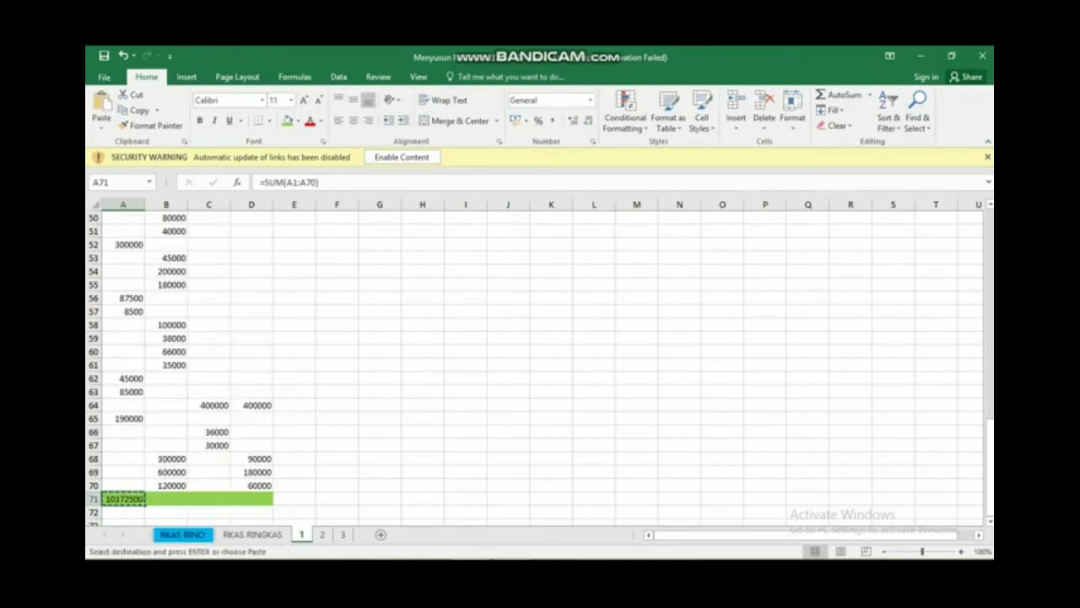
click(166, 499)
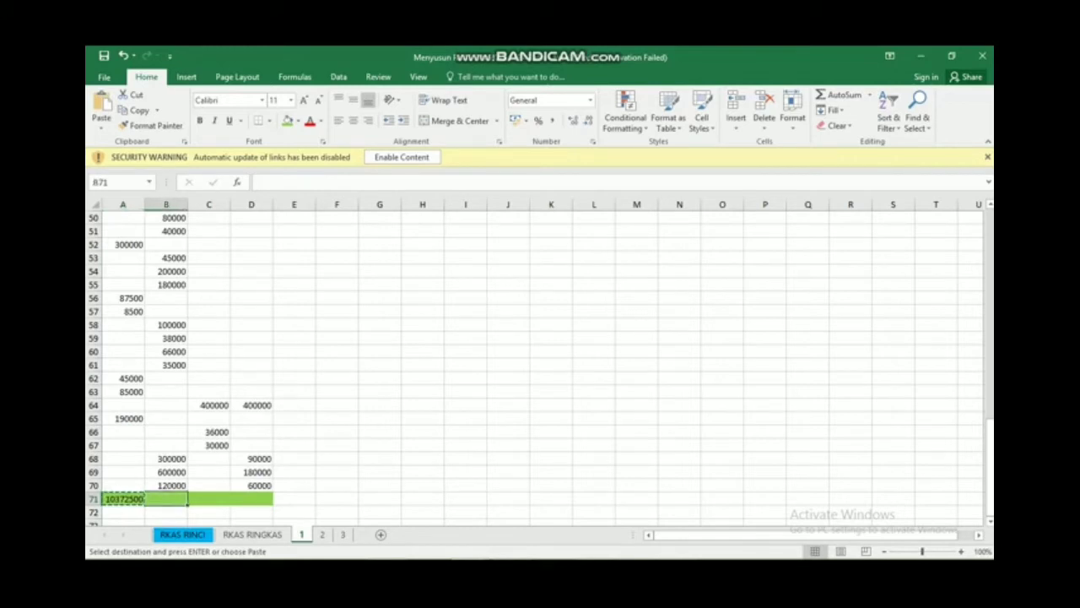
drag(166, 498, 251, 499)
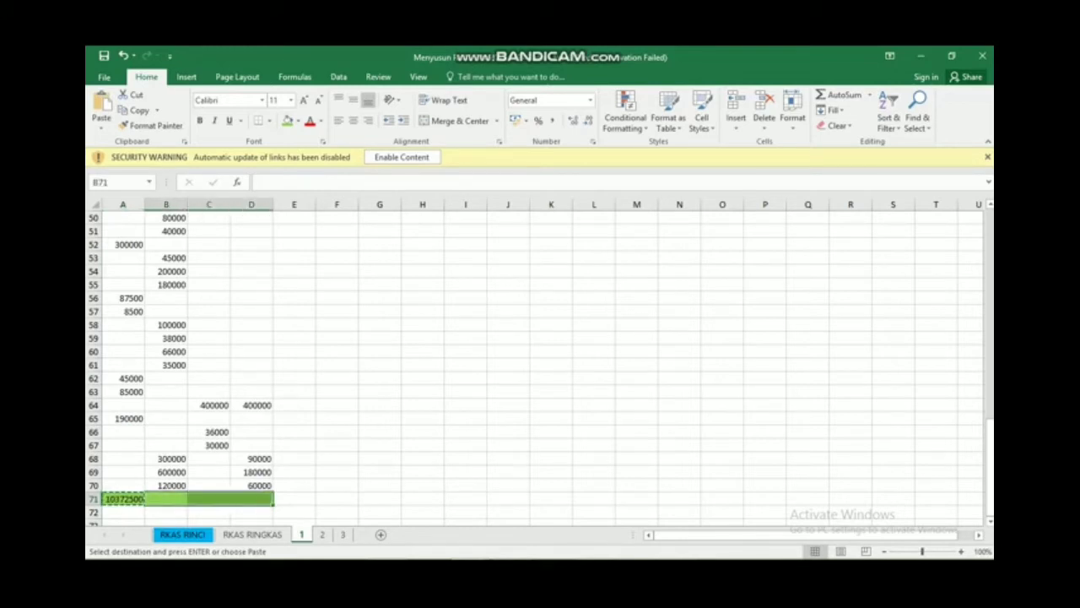
right_click(169, 503)
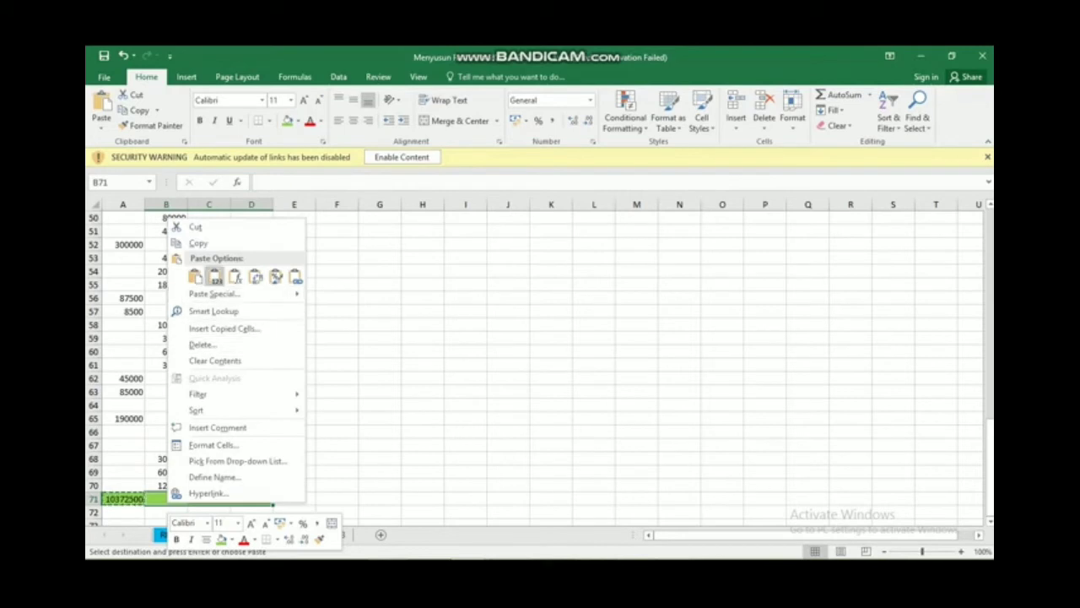
click(195, 276)
right_click(169, 502)
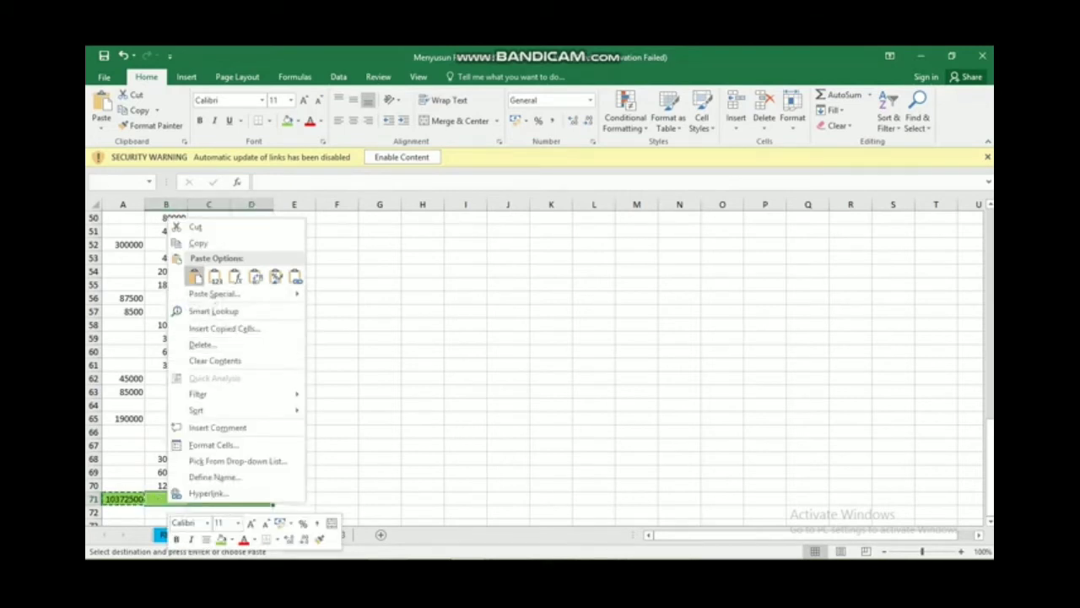
click(195, 276)
key(Down)
key(Left)
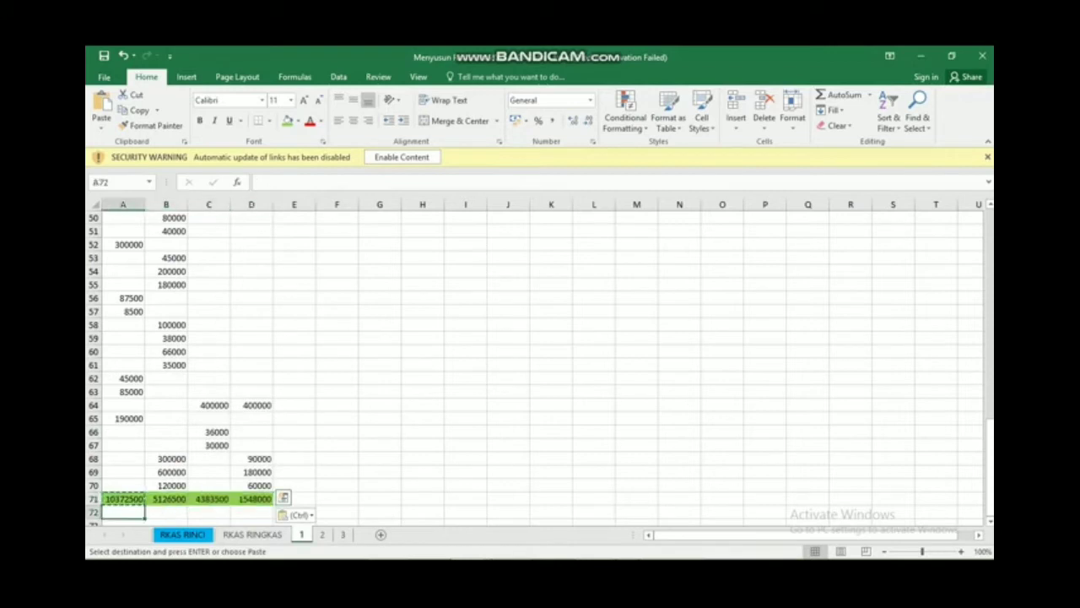
Leave copy mode and examine the sum formulas of the green total row across columns A to D.
key(Right)
key(Right)
key(Right)
key(Right)
key(Up)
key(Up)
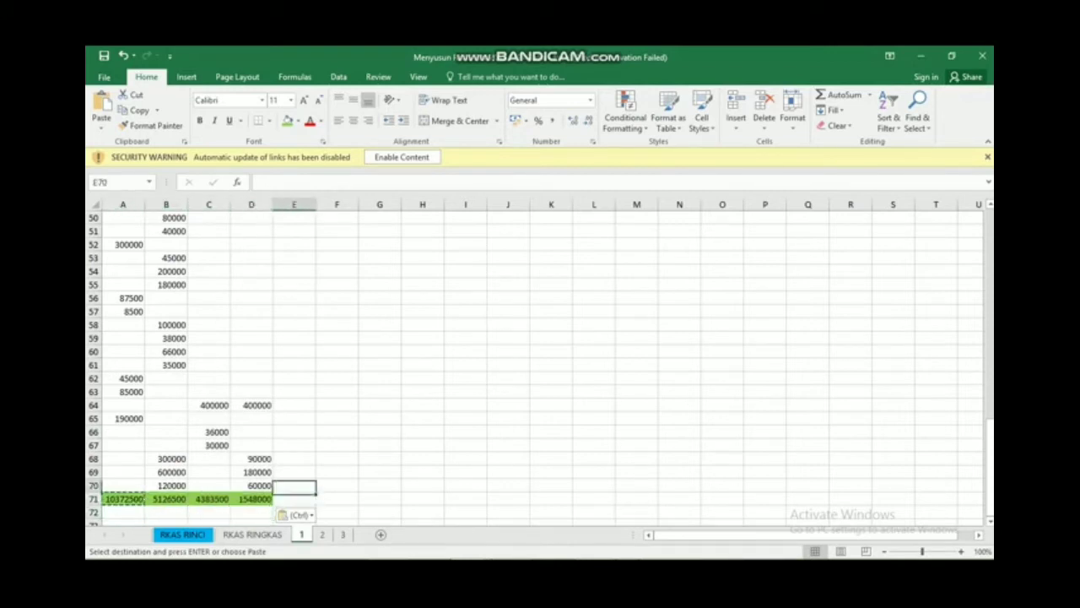
key(Right)
key(Escape)
key(Left)
key(Left)
key(Left)
key(Left)
key(Left)
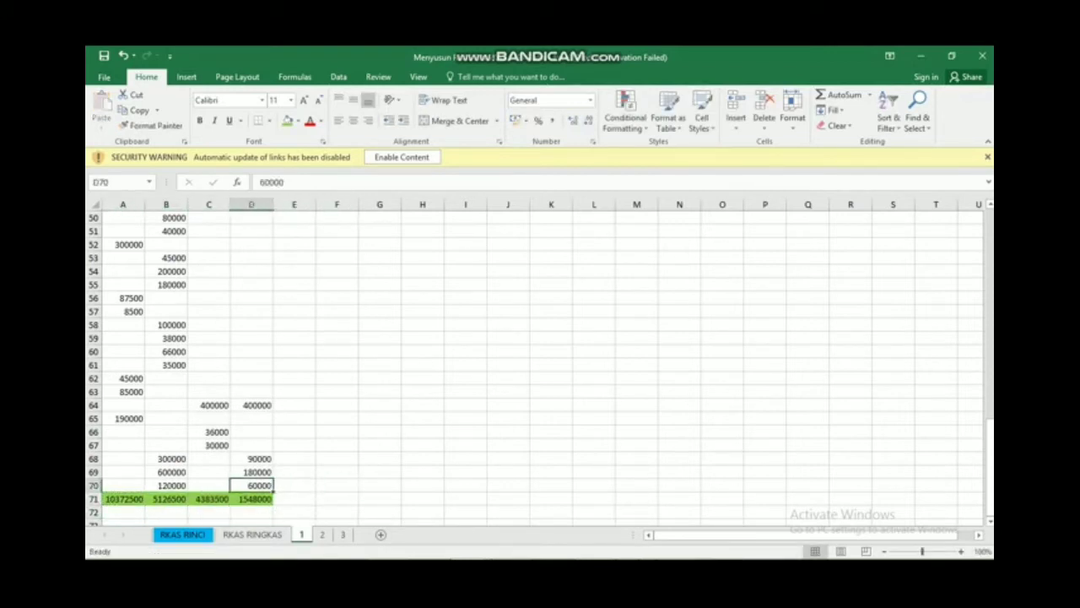
key(Down)
key(Right)
key(Right)
key(Right)
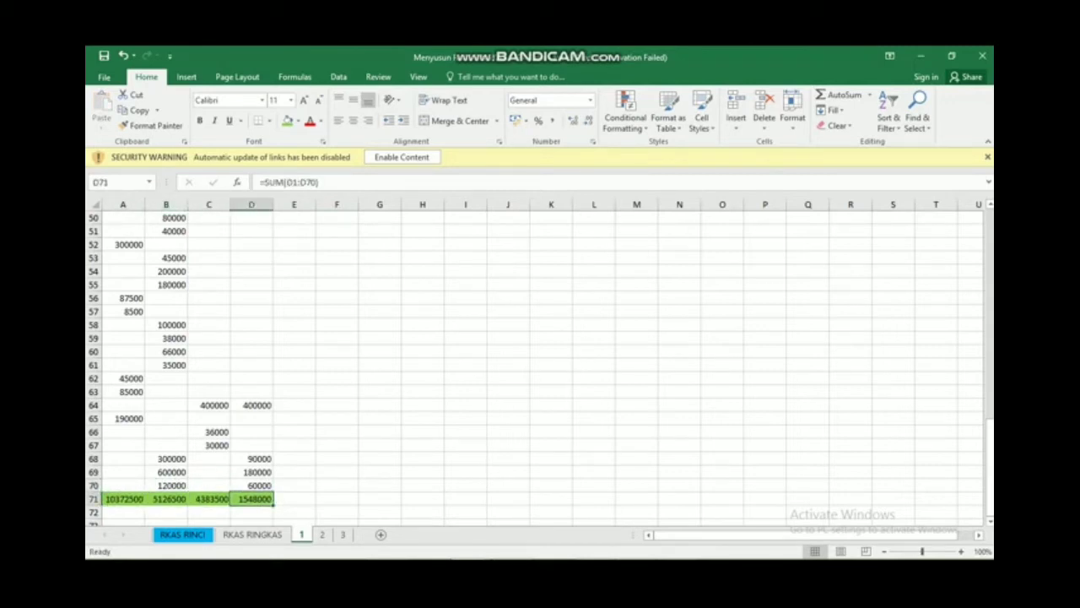
key(Left)
key(Left)
key(Left)
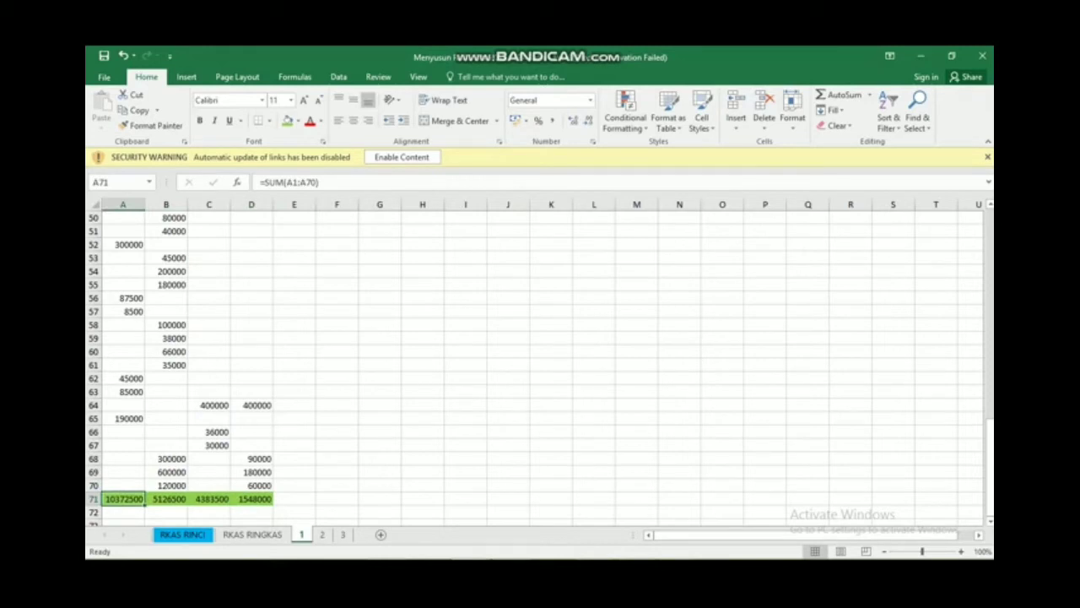
key(Right)
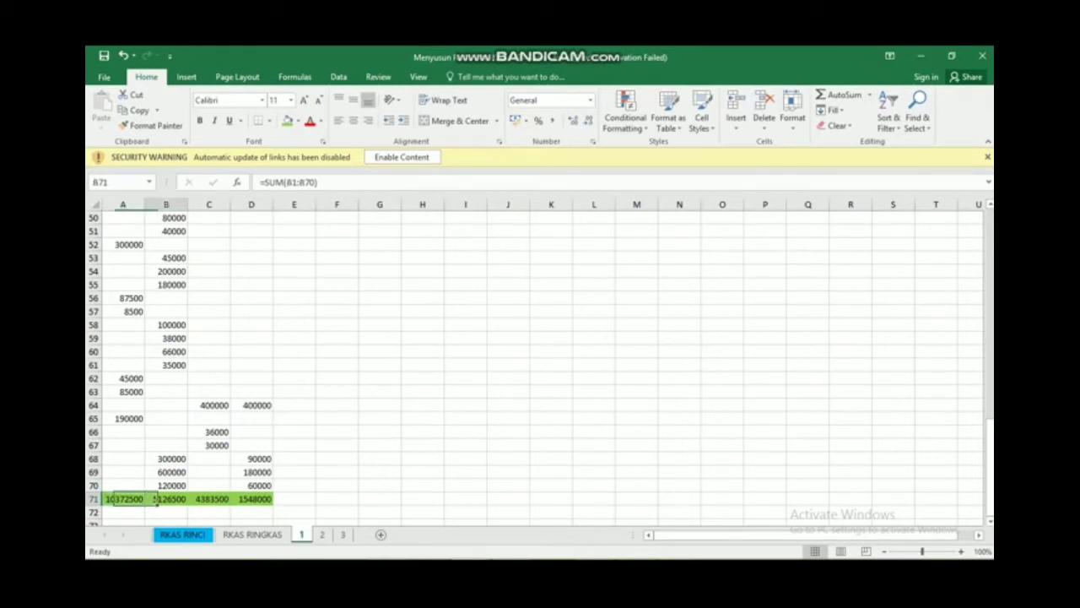
key(Left)
Copy the four Triwulan totals in cells A71 to D71 of sheet 1.
key(shift+Right)
key(shift+Right)
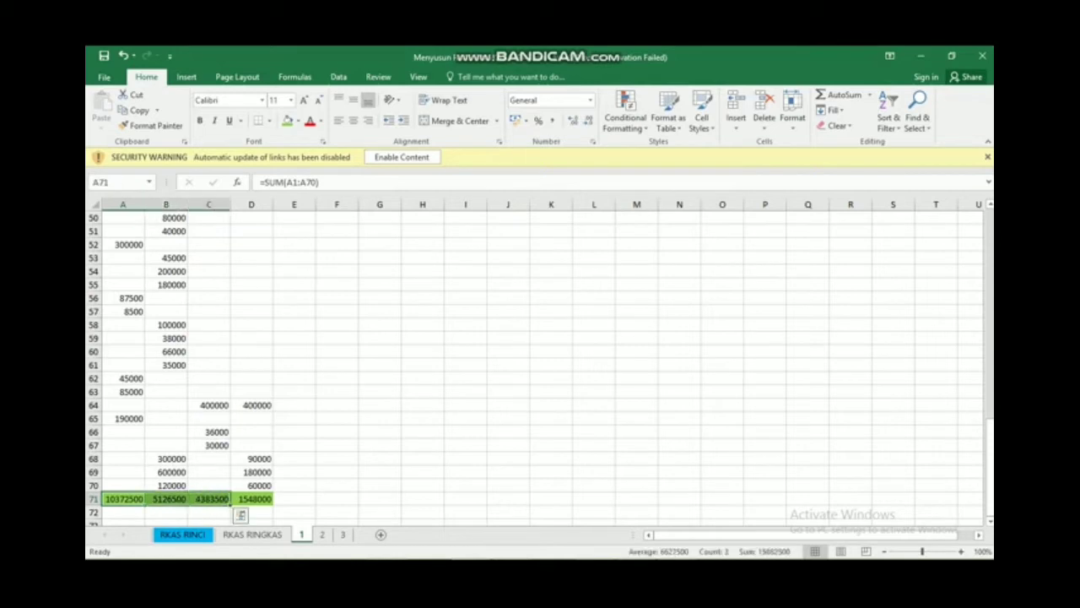
key(shift+Left)
key(shift+Left)
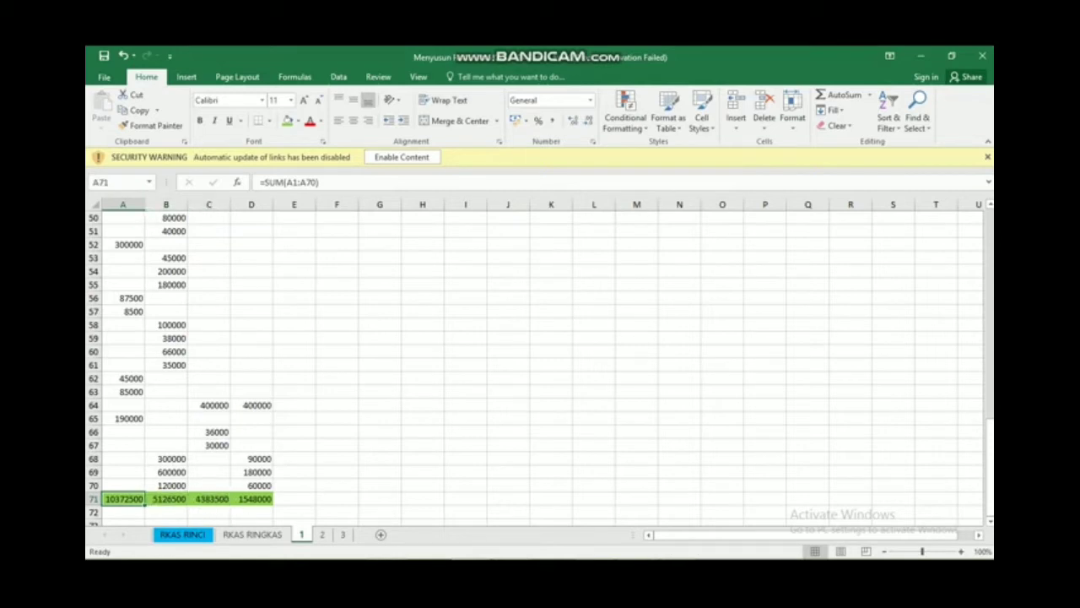
key(shift+Right)
key(shift+Right)
key(shift+Right)
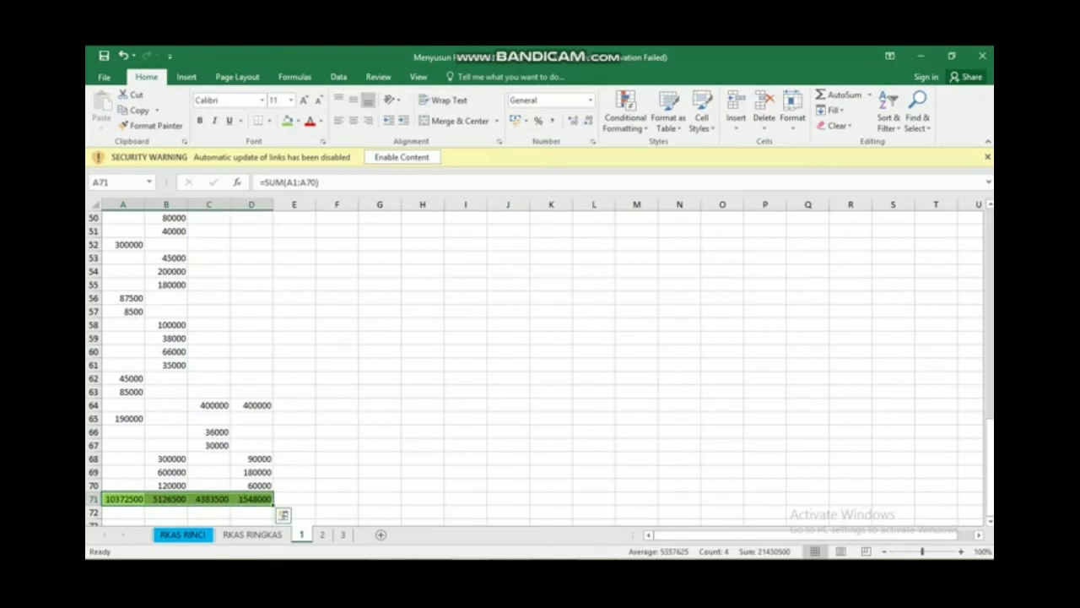
key(ctrl+c)
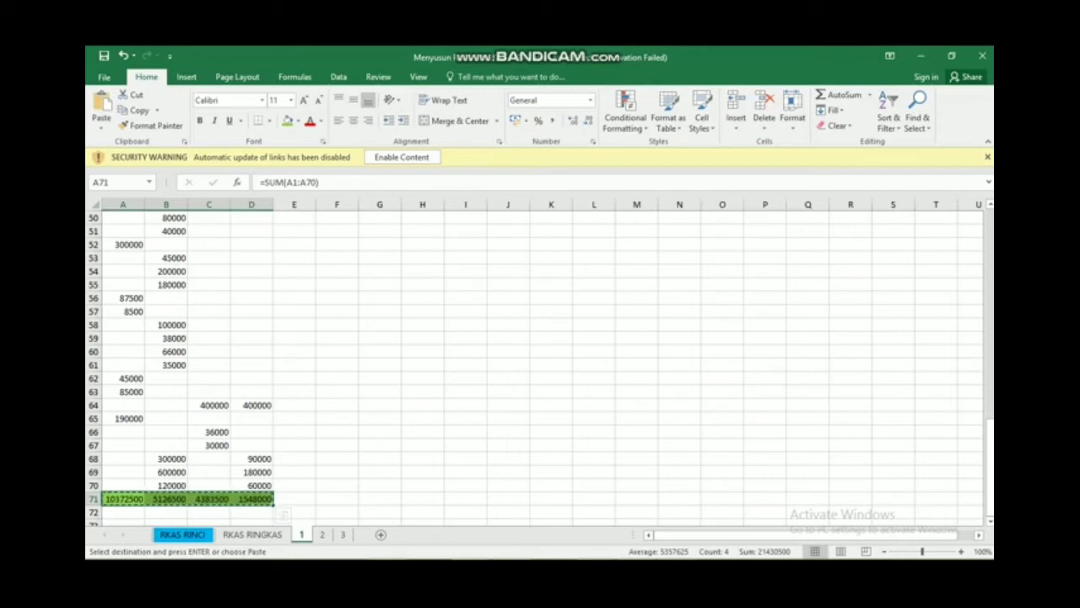
right_click(124, 501)
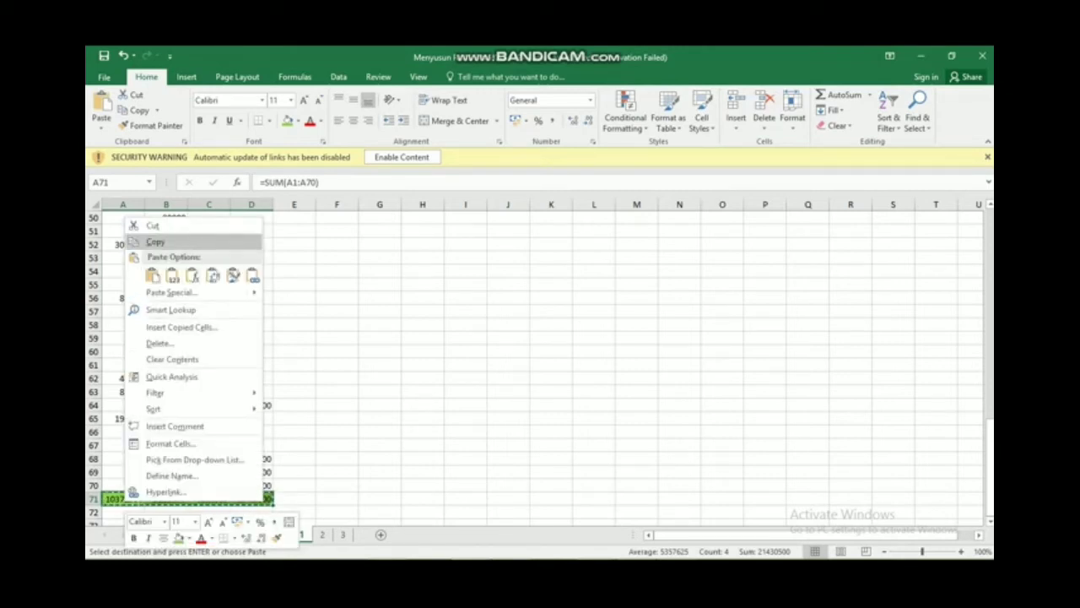
key(Return)
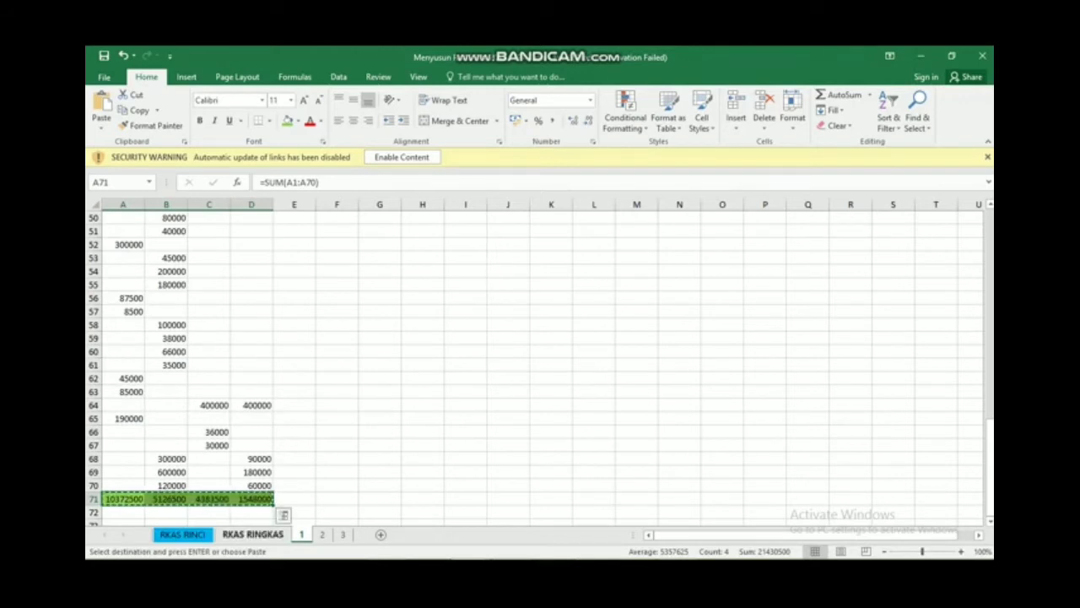
Paste the copied totals as values only into the Belanja Alat Tulis Kantor row of RKAS RINGKAS, starting at cell K27.
click(253, 535)
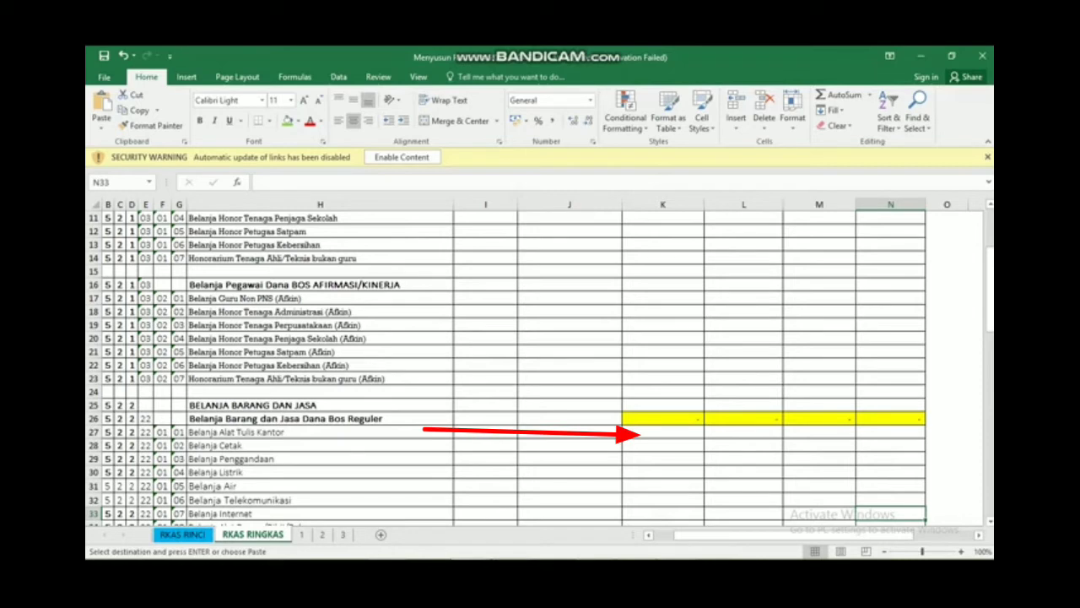
click(662, 431)
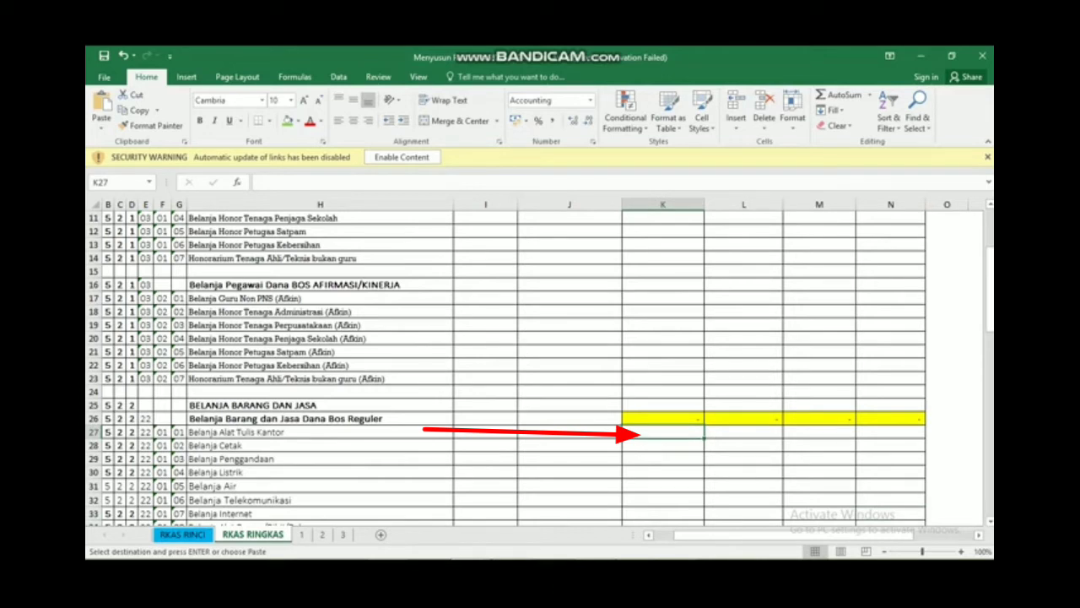
right_click(652, 434)
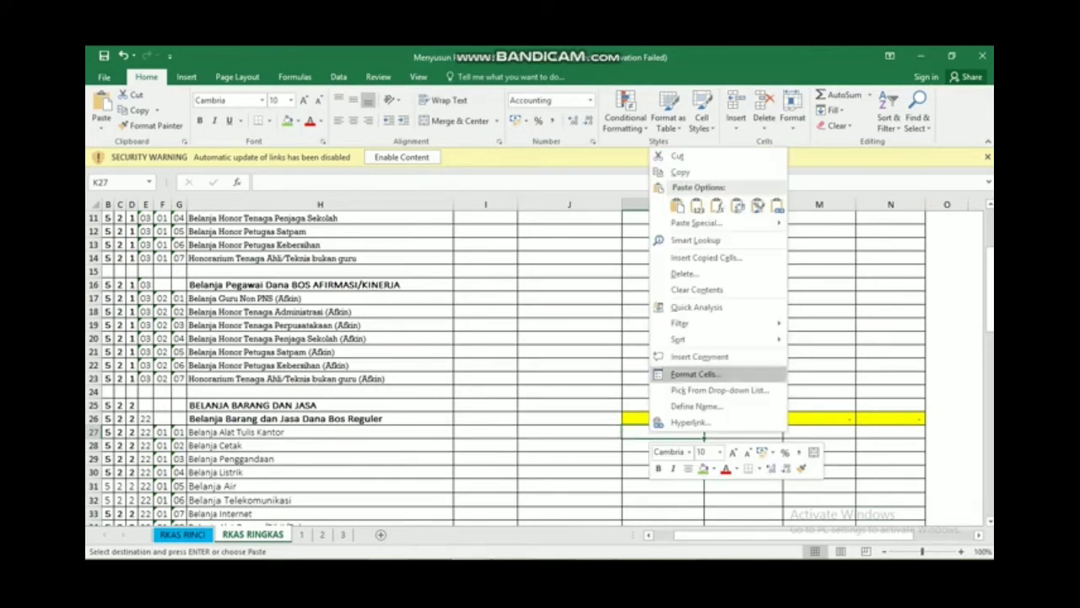
click(697, 205)
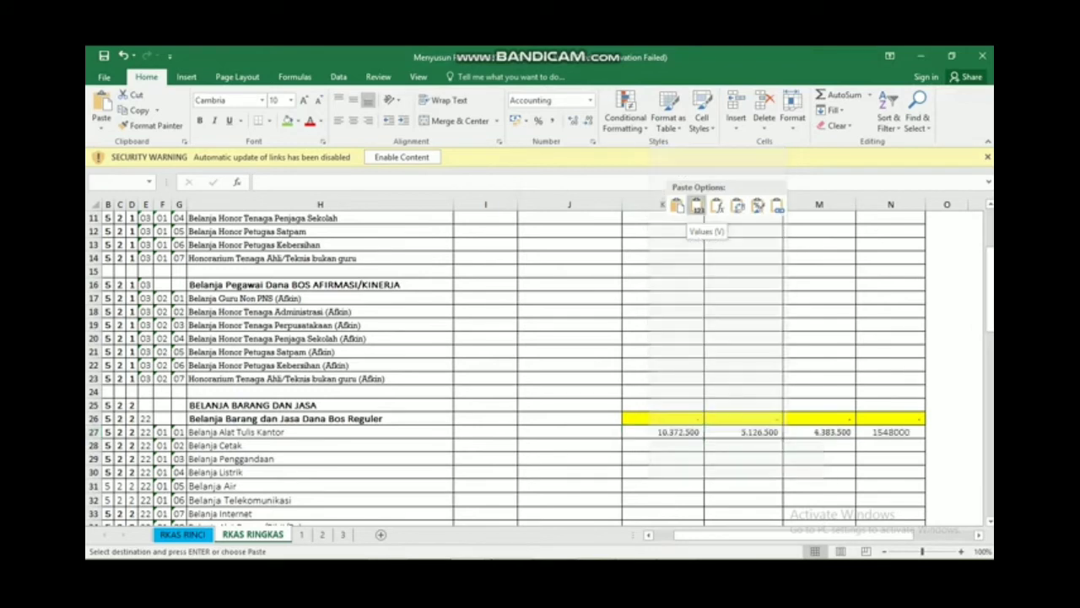
click(698, 206)
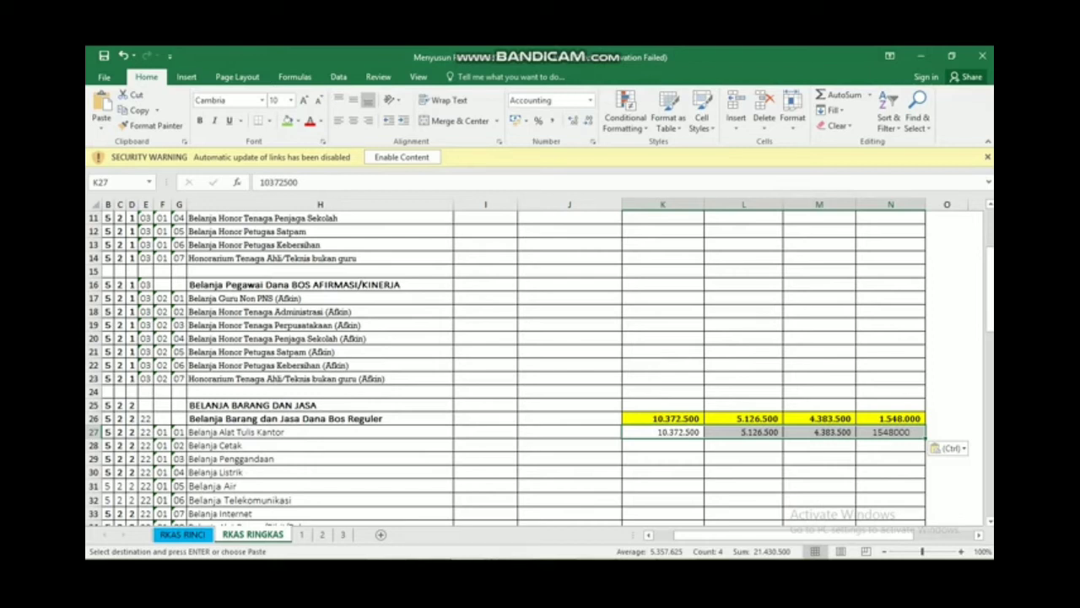
Check the pasted Belanja Alat Tulis Kantor amounts and the yellow Belanja Barang dan Jasa Dana Bos Reguler subtotals above them.
key(Left)
key(Right)
key(Right)
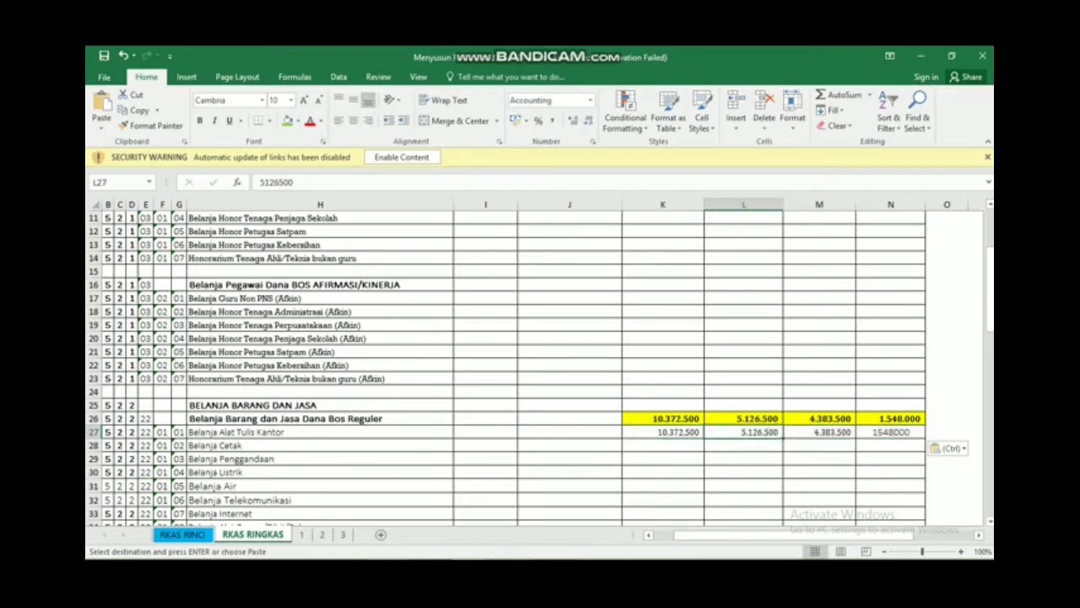
key(Right)
key(Right)
key(Up)
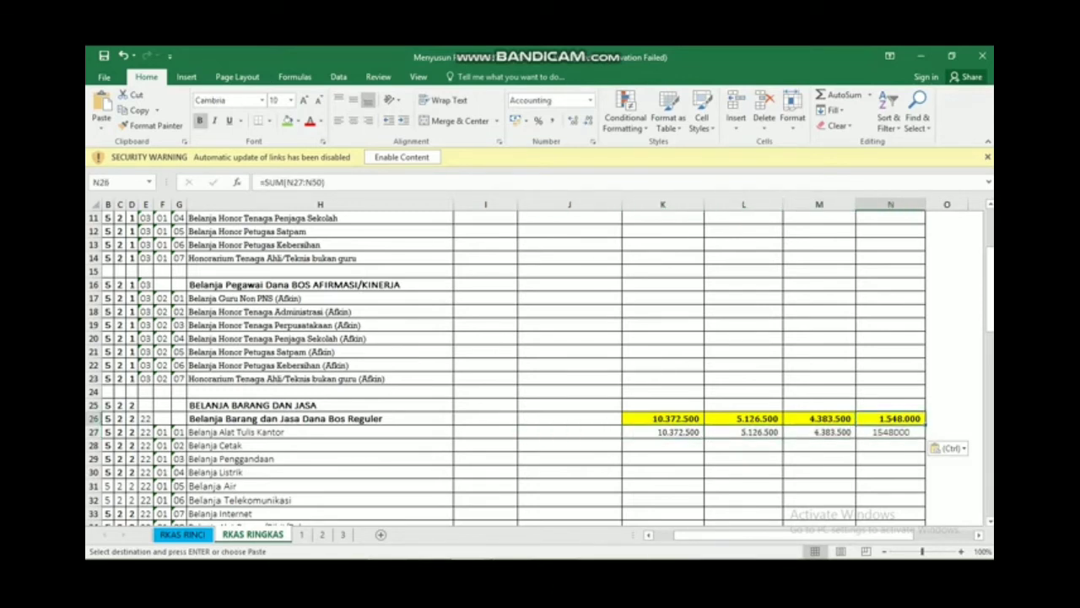
key(Left)
key(Left)
key(Left)
key(Left)
key(Right)
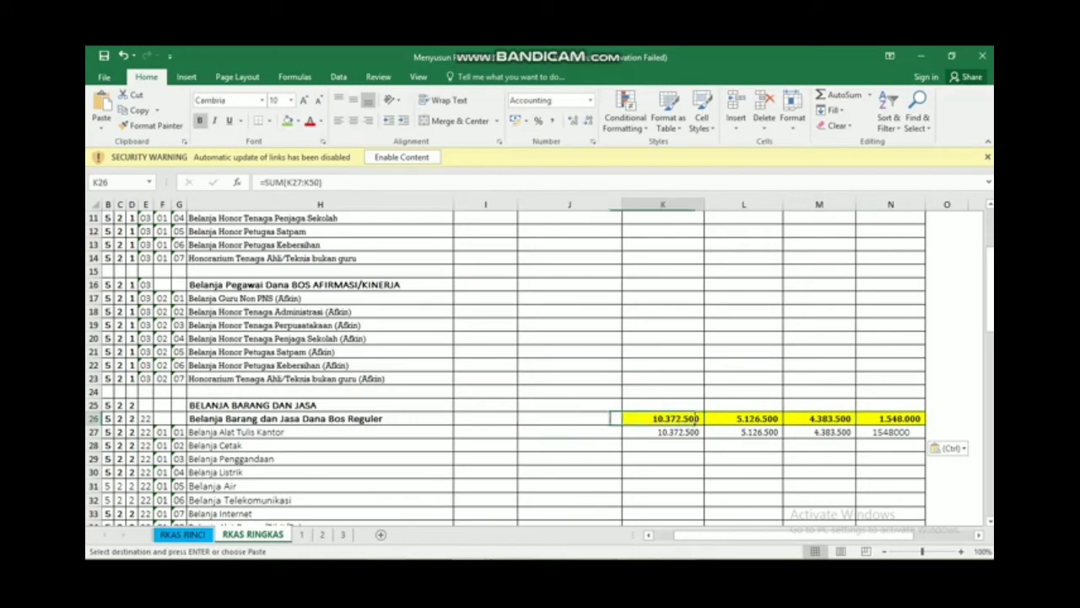
Filter column G of RKAS RINCI to show only code 02 instead of 01.
key(Down)
key(Down)
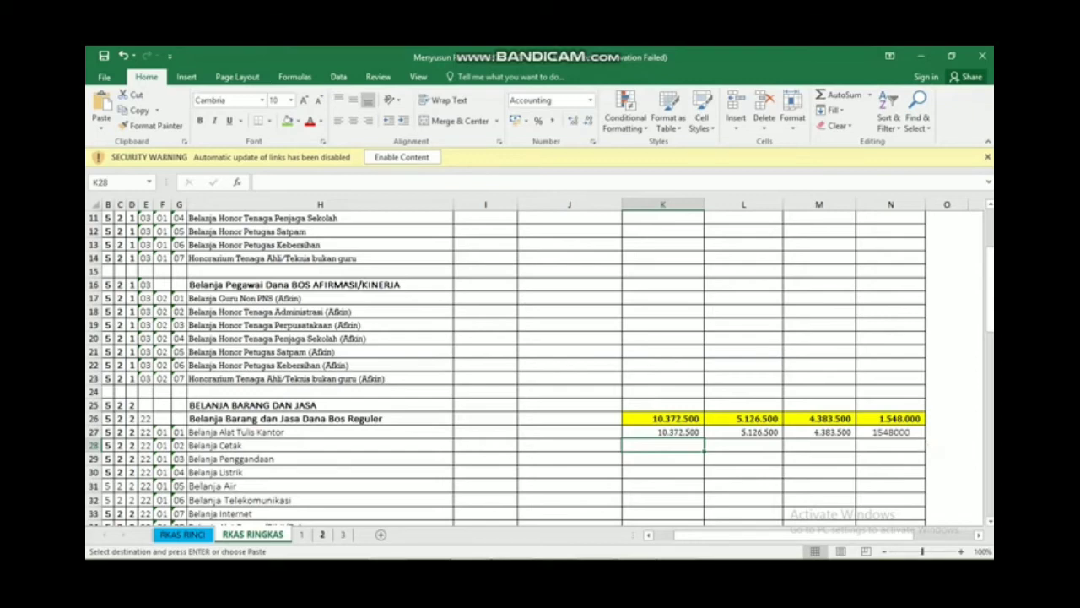
click(322, 534)
click(183, 534)
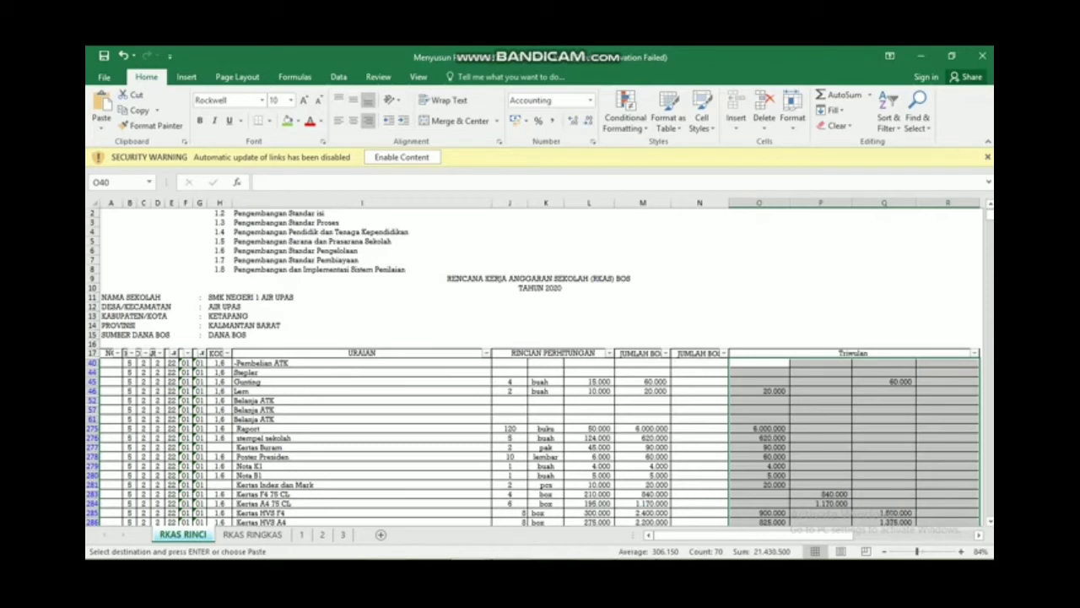
click(173, 353)
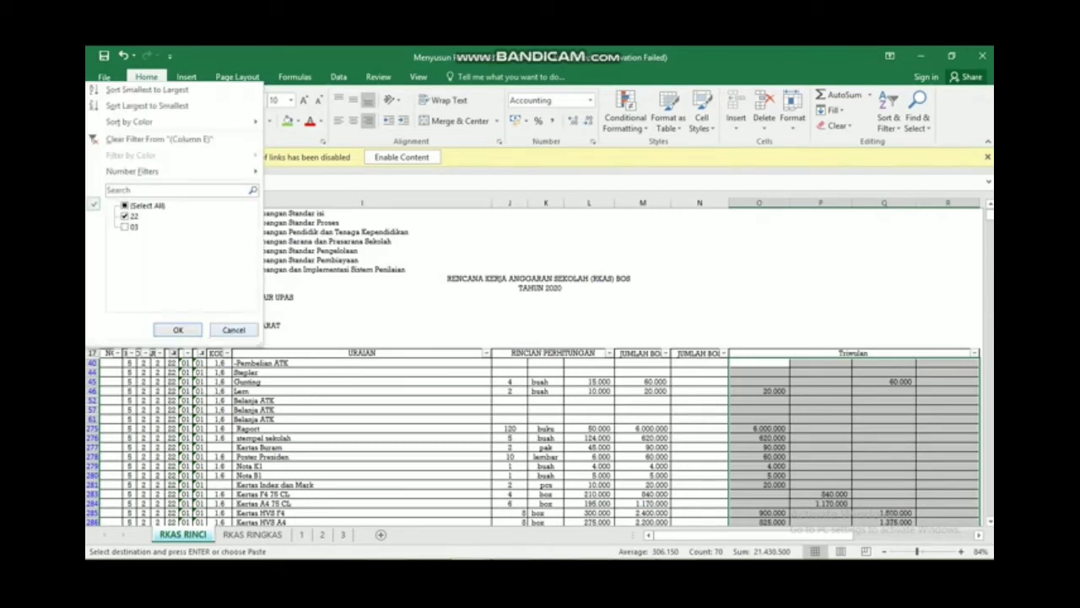
click(234, 330)
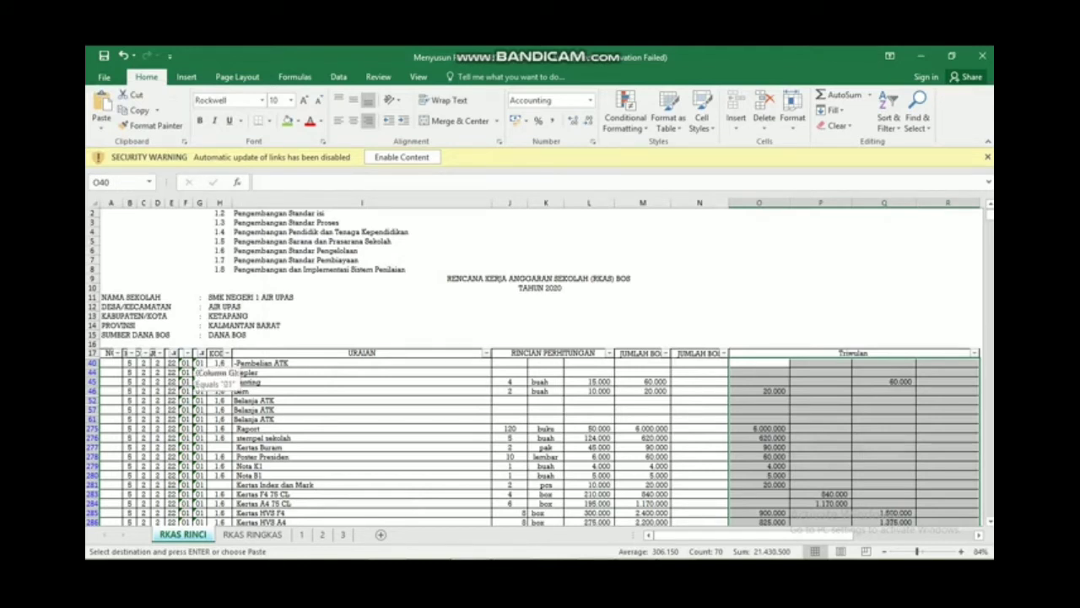
click(201, 353)
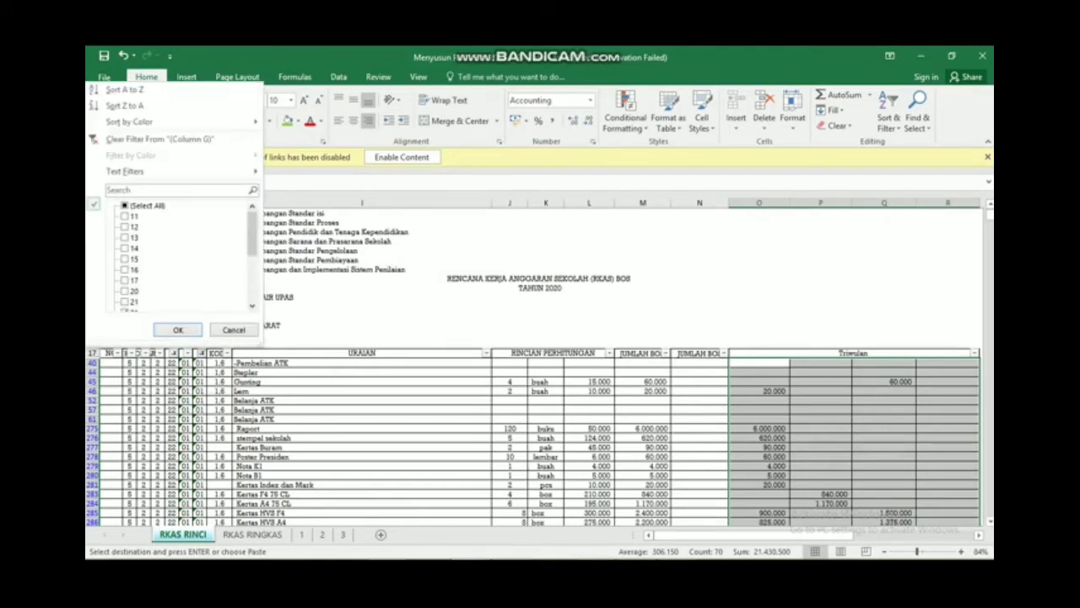
scroll(186, 253, down, 2)
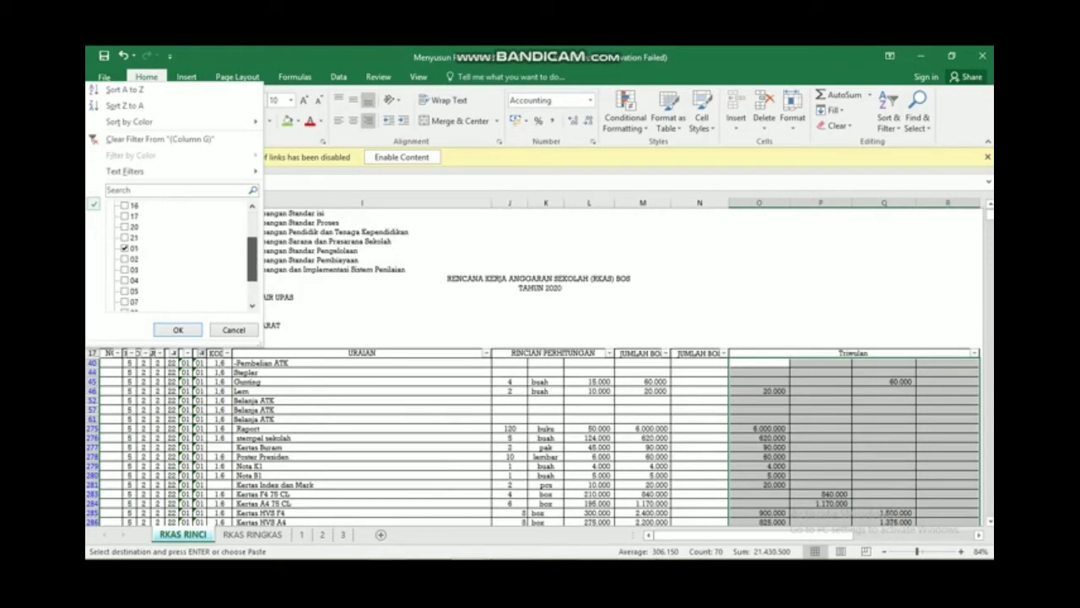
click(125, 259)
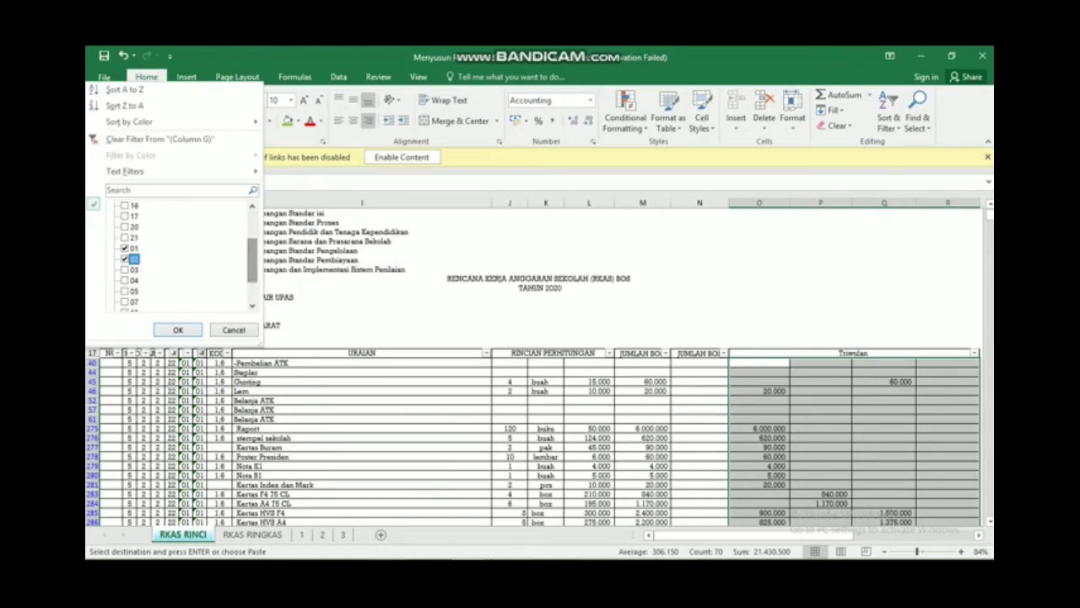
click(124, 249)
key(Return)
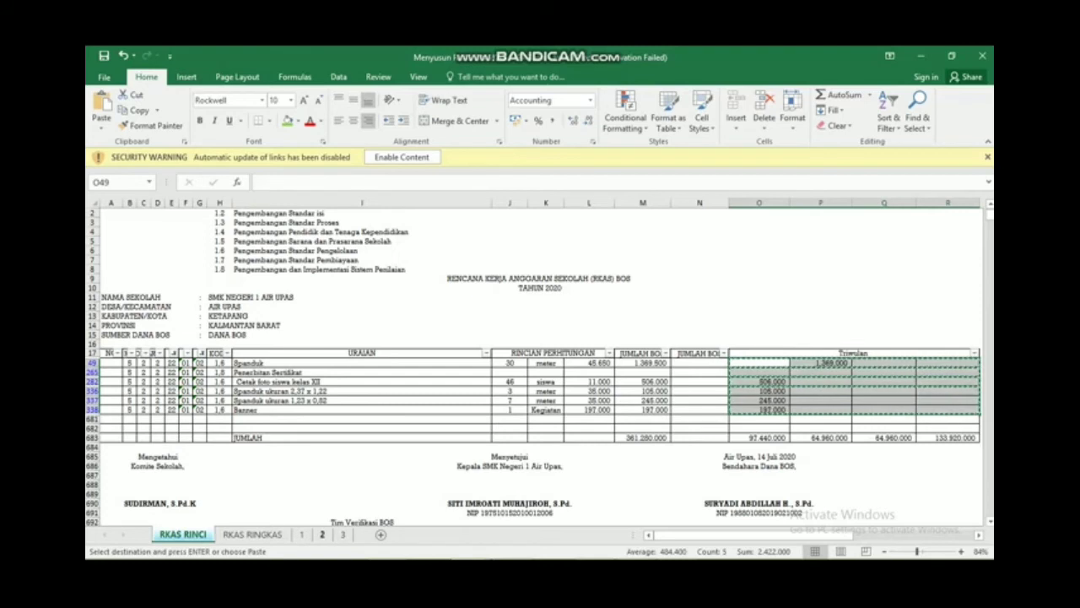
Paste the copied Triwulan amounts of the code 02 rows as values only into sheet 2, starting at cell A1.
click(322, 535)
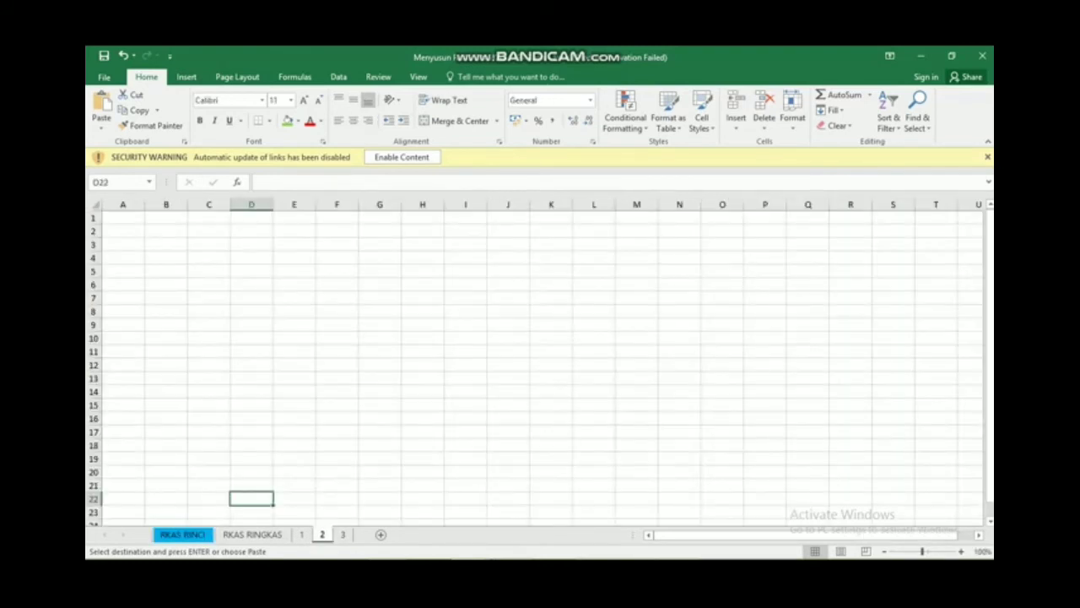
click(123, 217)
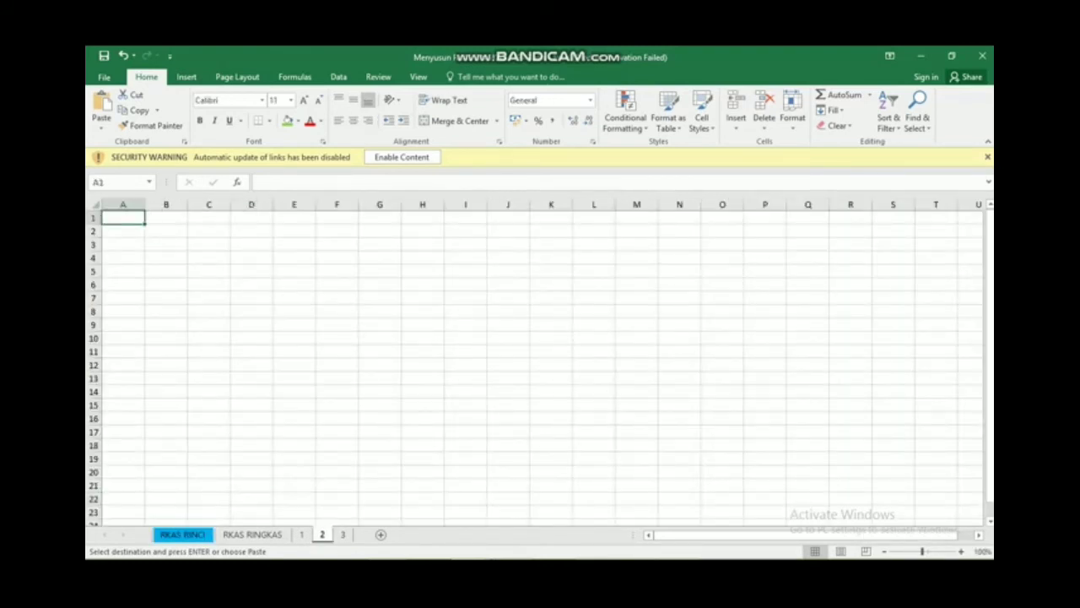
right_click(126, 219)
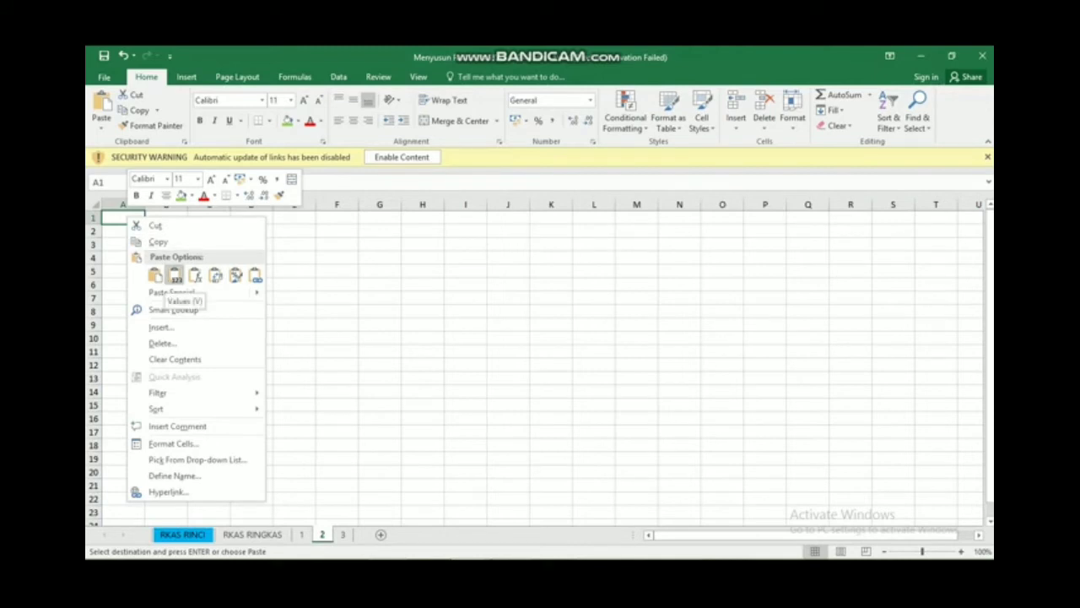
click(175, 275)
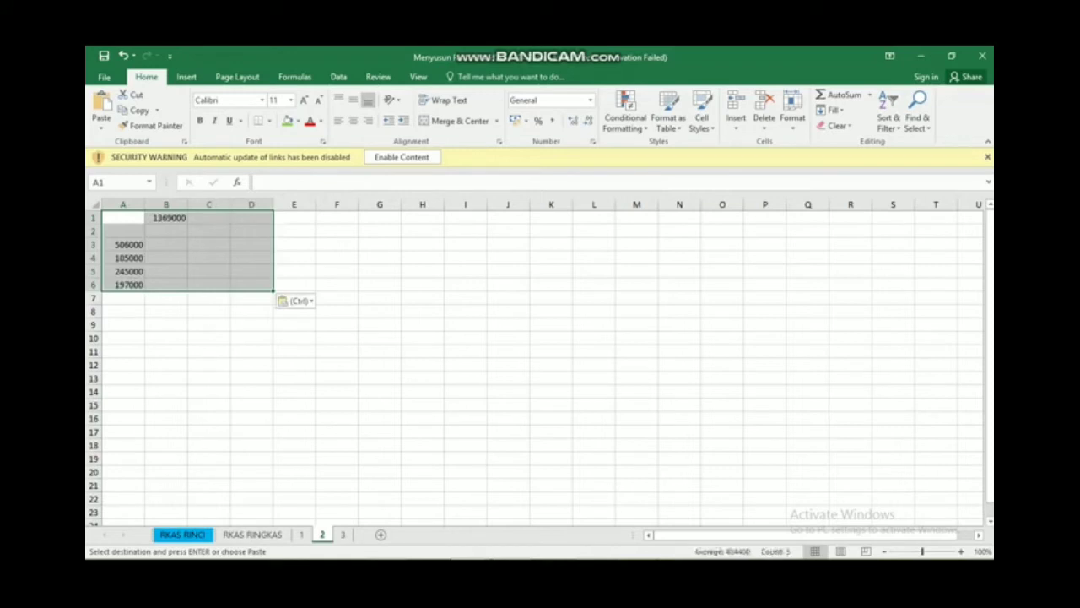
Enter a SUM formula in cell A7 of sheet 2 that totals A1 to A6.
click(123, 298)
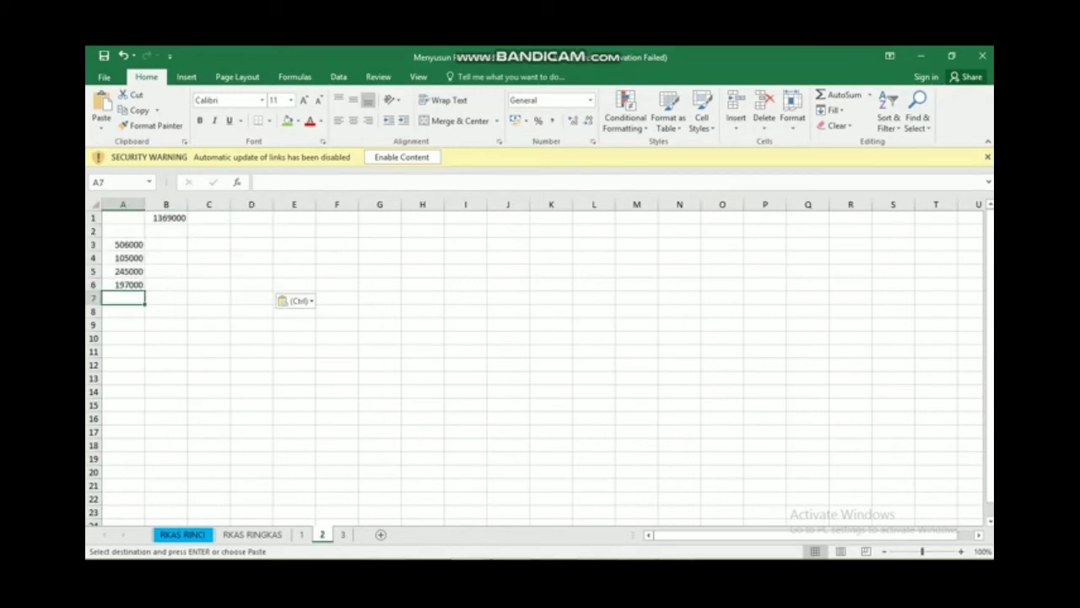
text(=sum()
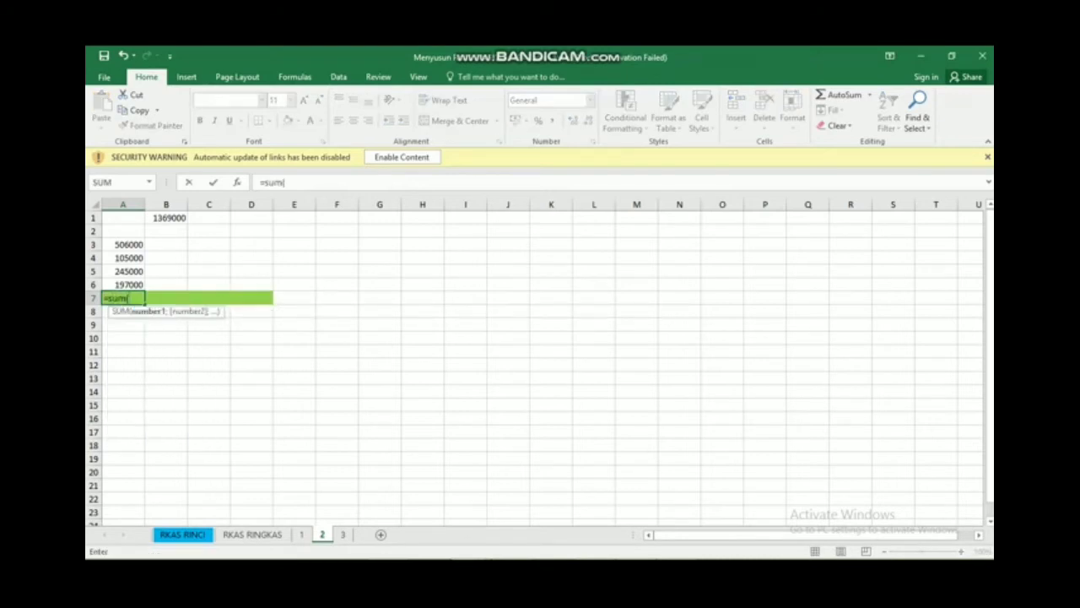
drag(131, 285, 135, 218)
key(Return)
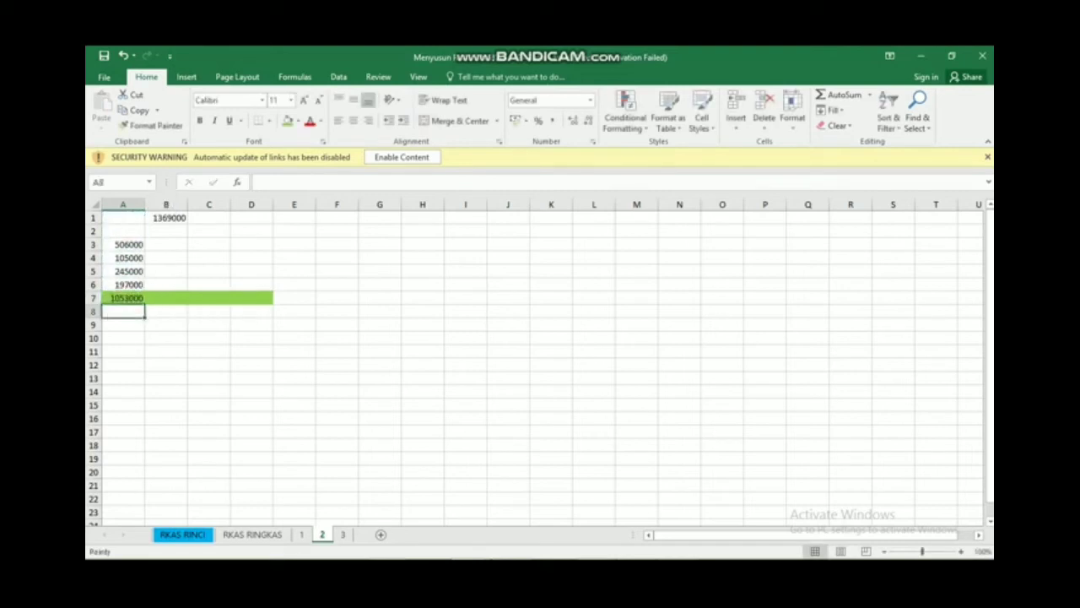
Copy the sum formula from cell A7 across to cells B7 through D7.
click(122, 298)
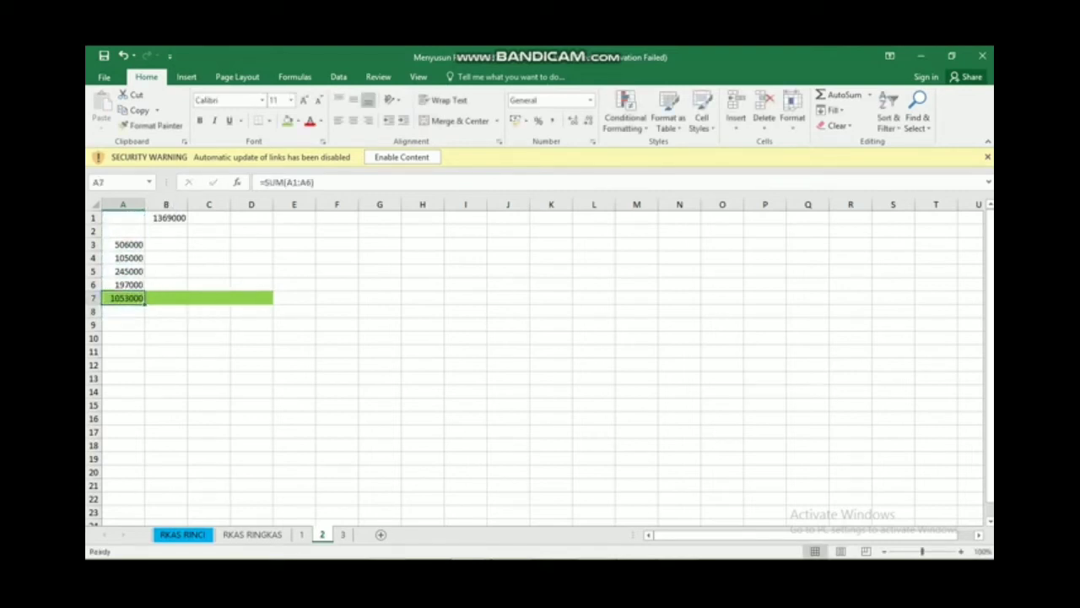
key(ctrl+c)
drag(166, 298, 251, 298)
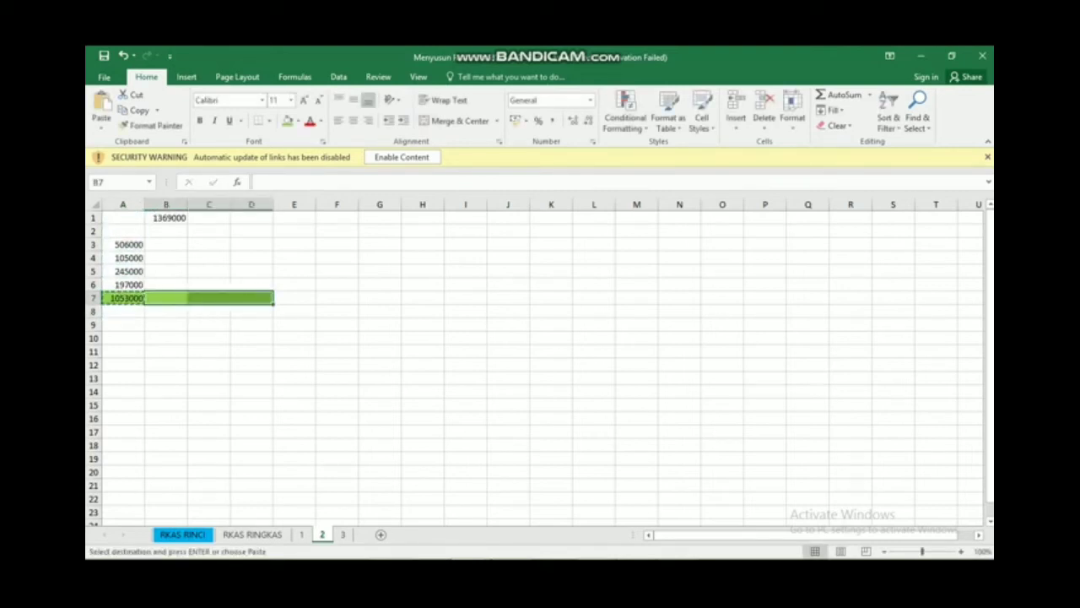
key(ctrl+v)
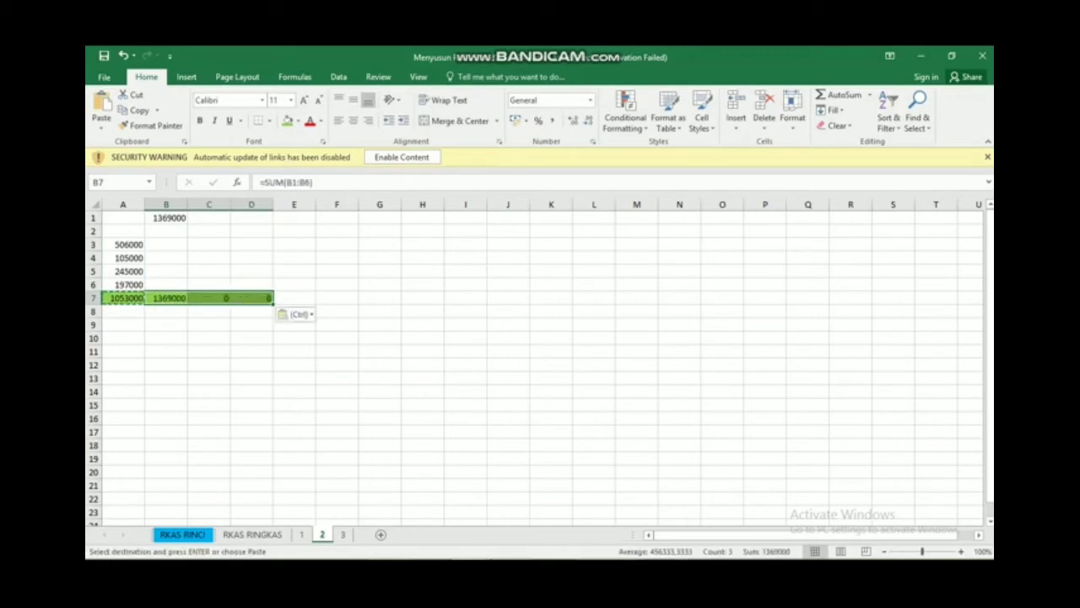
Copy the totals in A7 to D7 and paste them as values only into the Belanja Cetak row of RKAS RINGKAS, starting at K28.
click(122, 298)
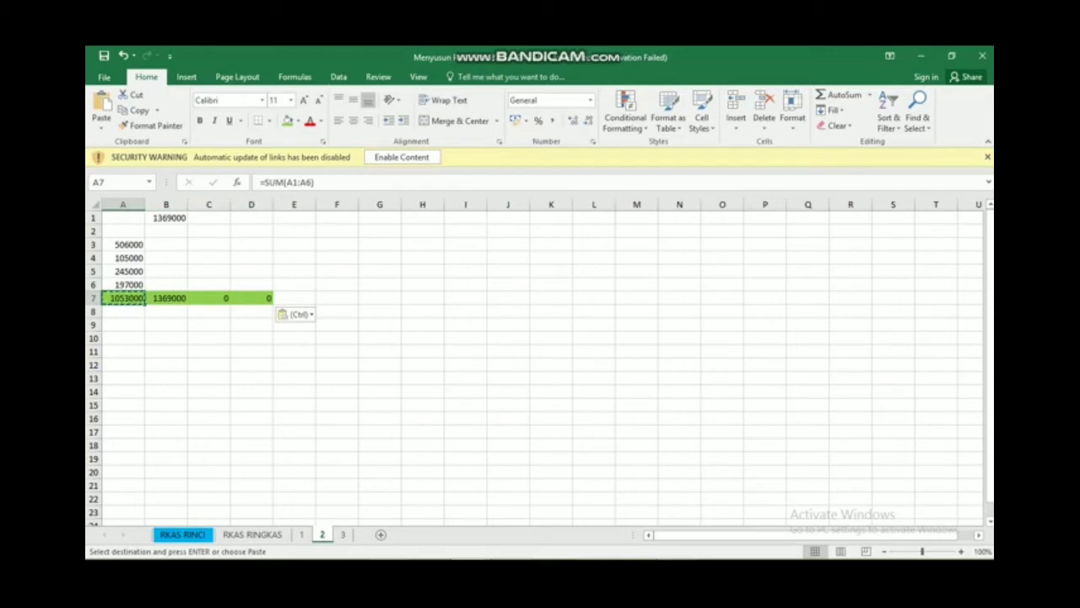
drag(122, 297, 251, 298)
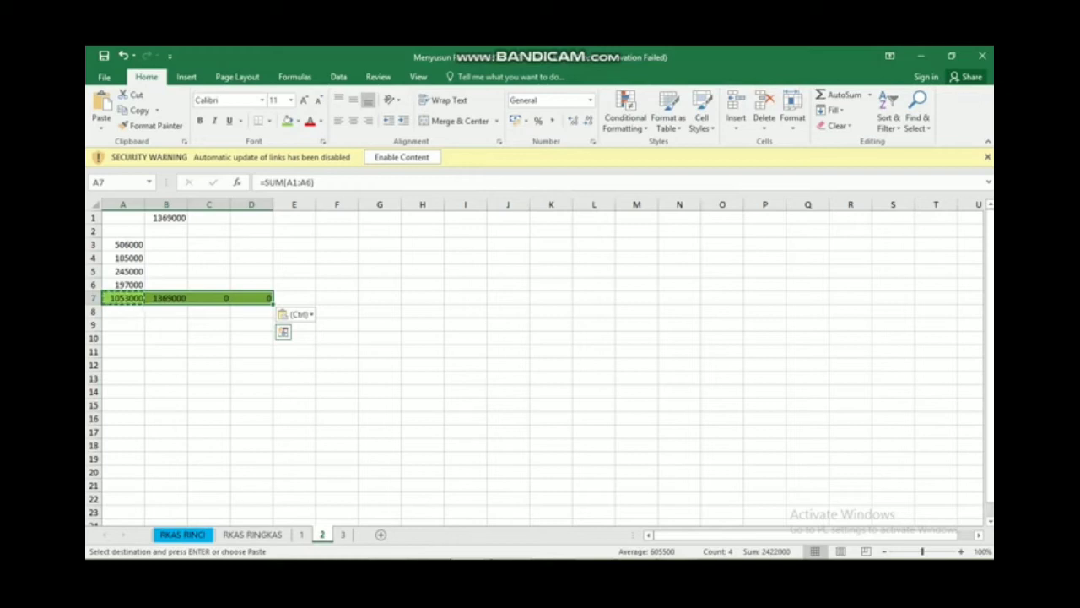
key(ctrl+c)
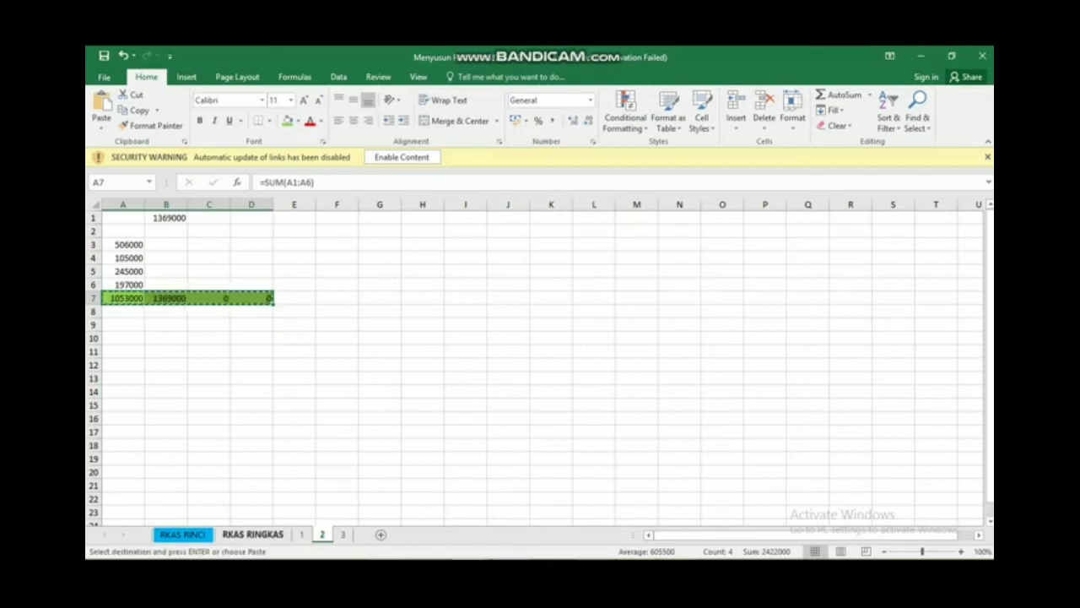
click(253, 534)
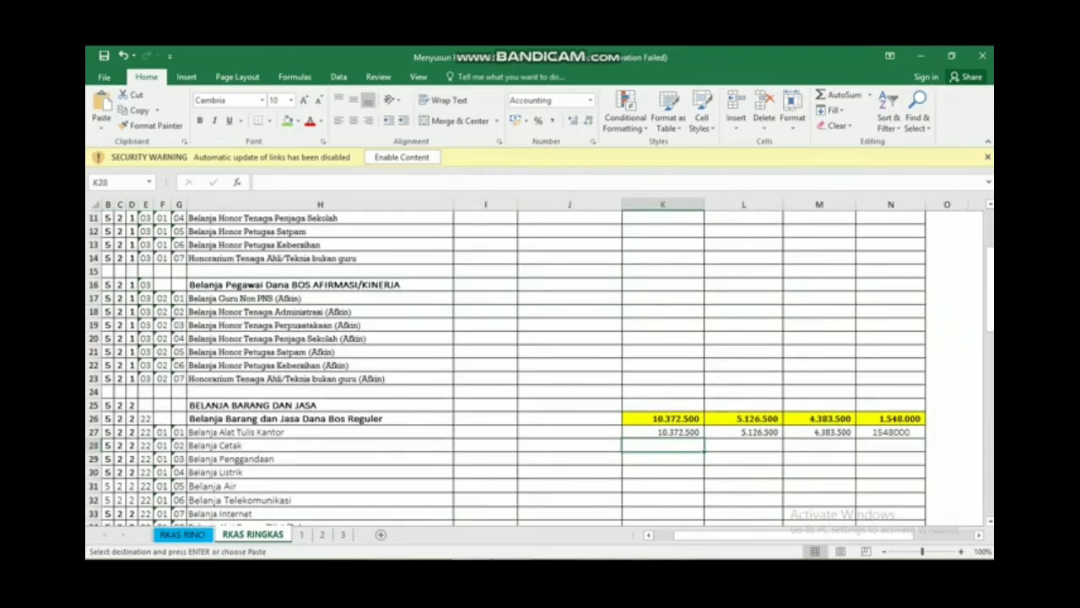
right_click(642, 448)
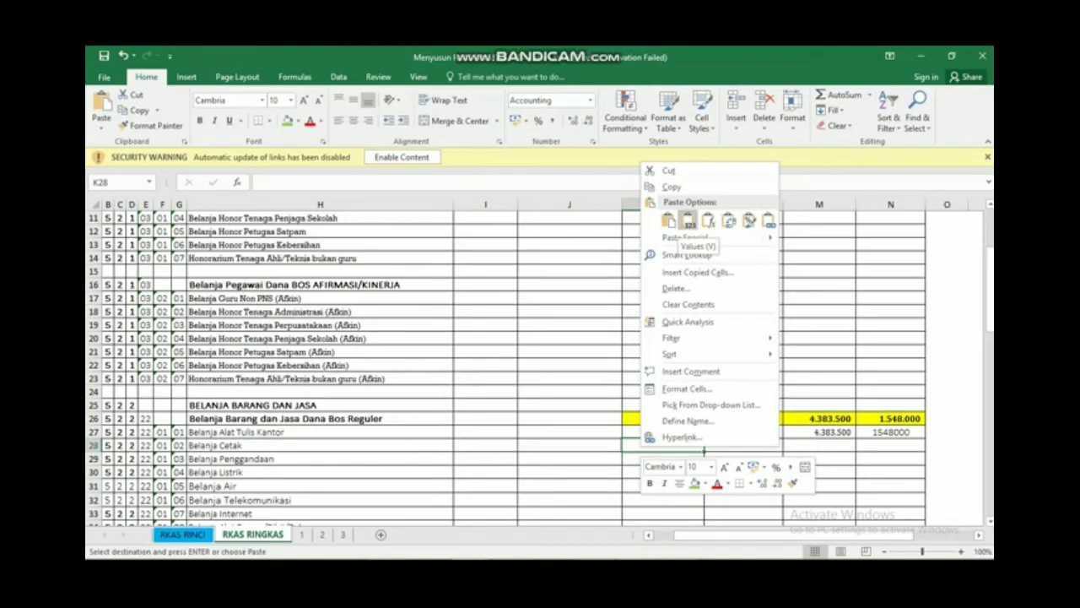
click(689, 221)
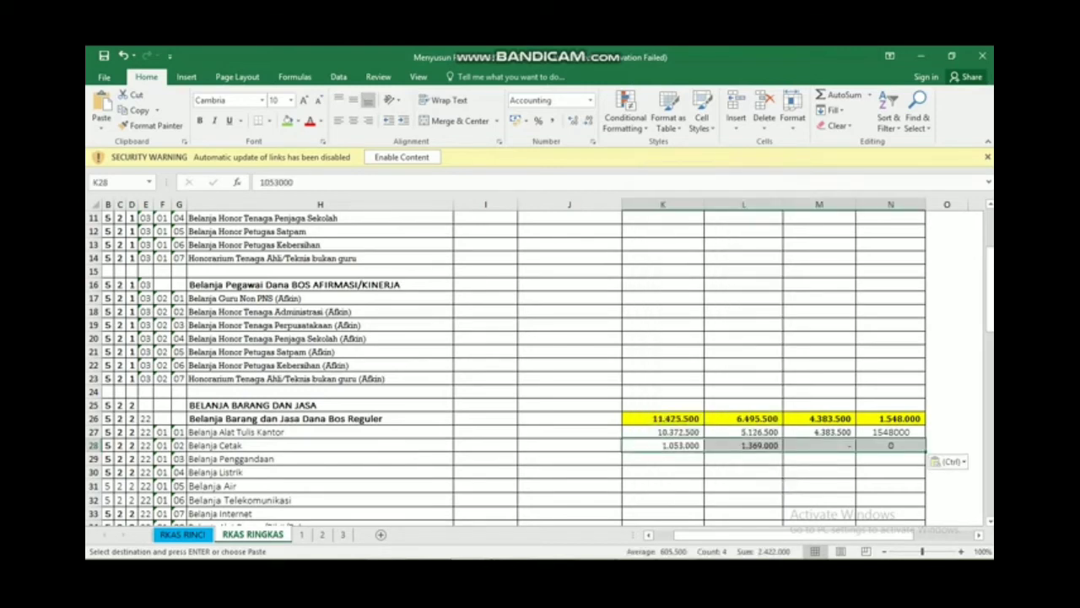
click(663, 459)
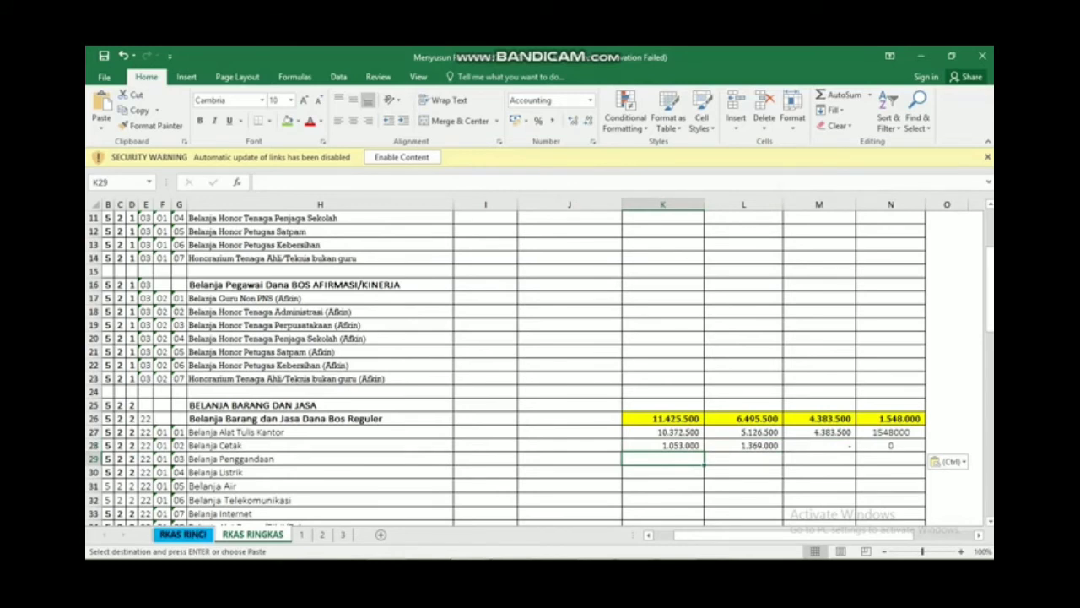
Return to RKAS RINCI and filter column G to show only code 03 instead of 02.
key(alt+Tab)
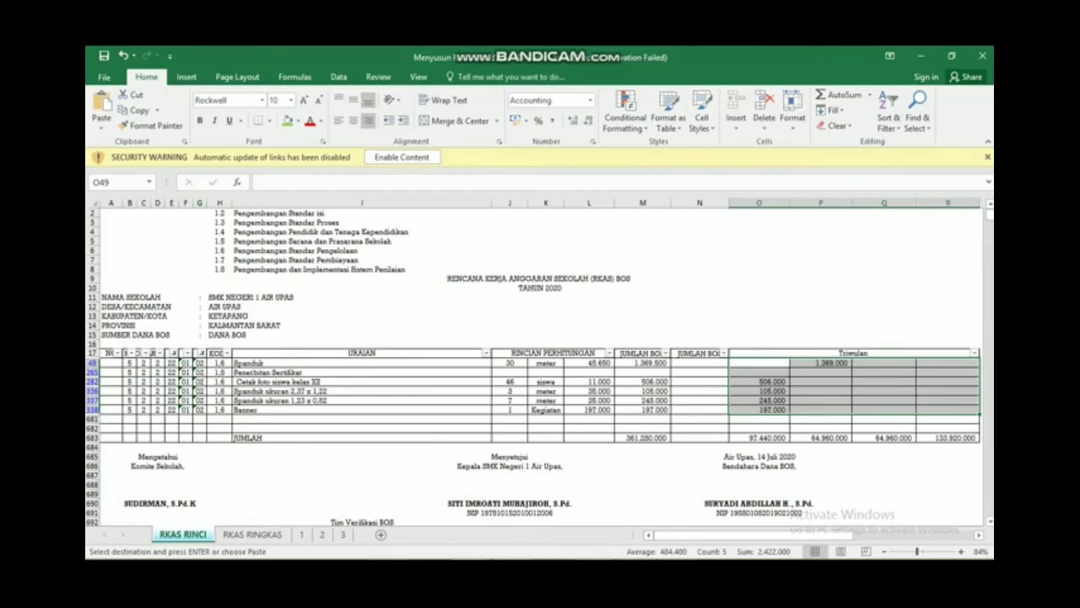
click(201, 354)
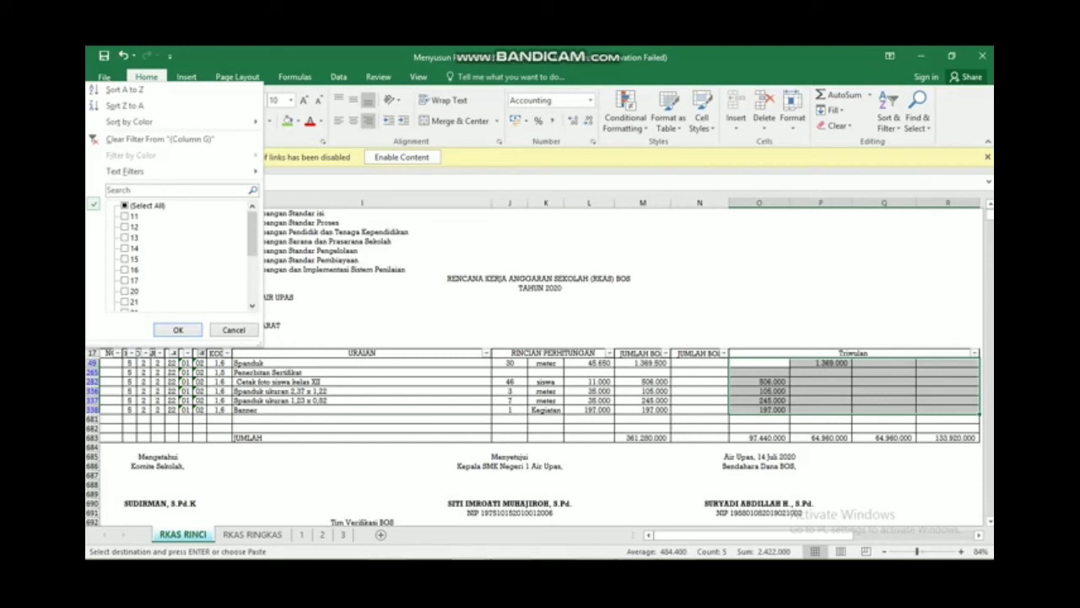
scroll(181, 253, down, 3)
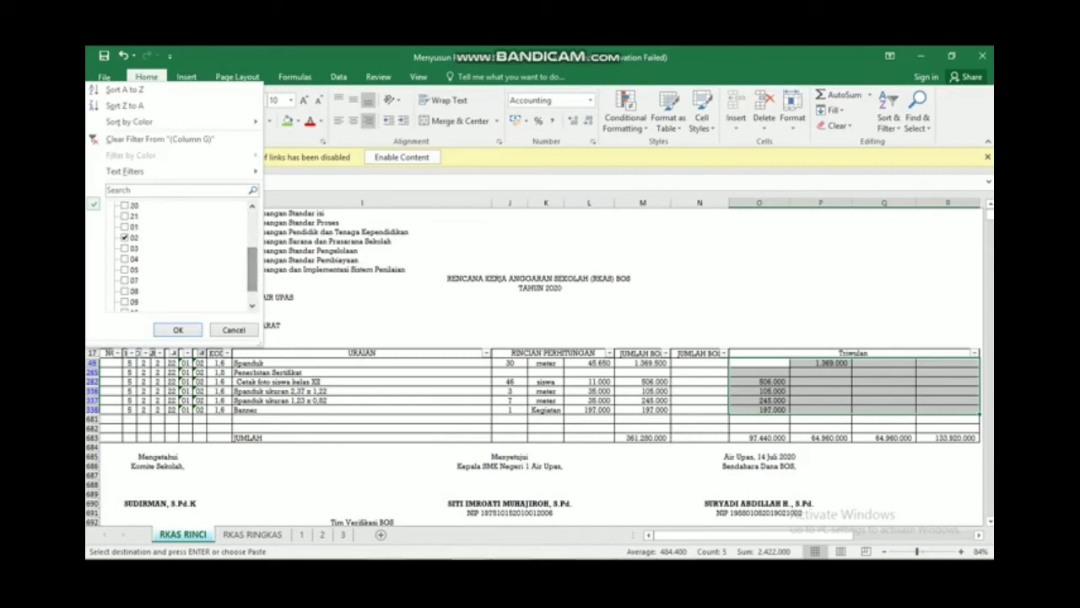
click(125, 237)
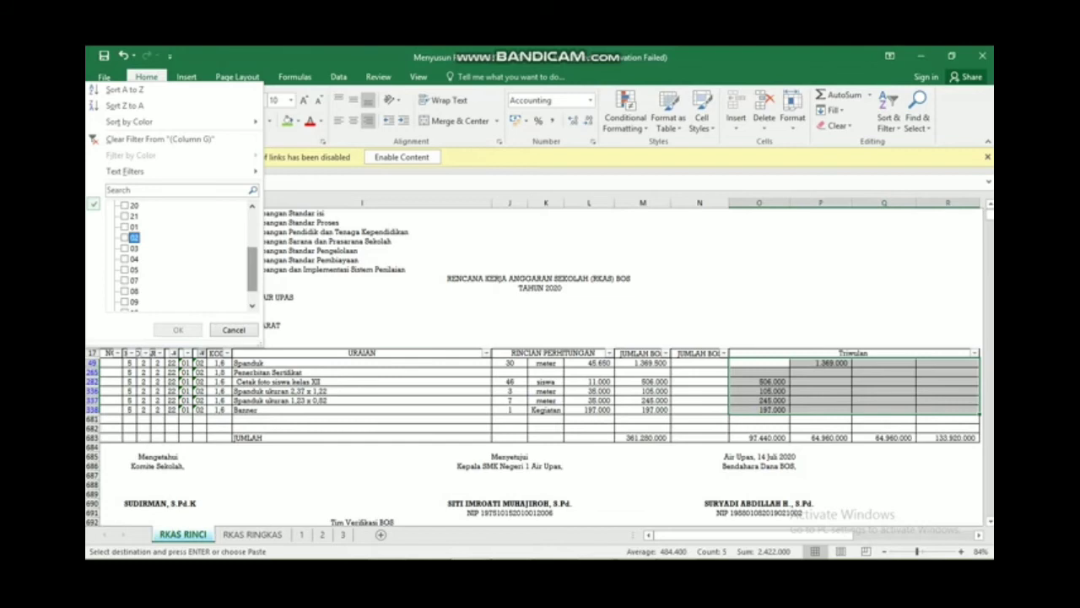
click(125, 248)
key(Return)
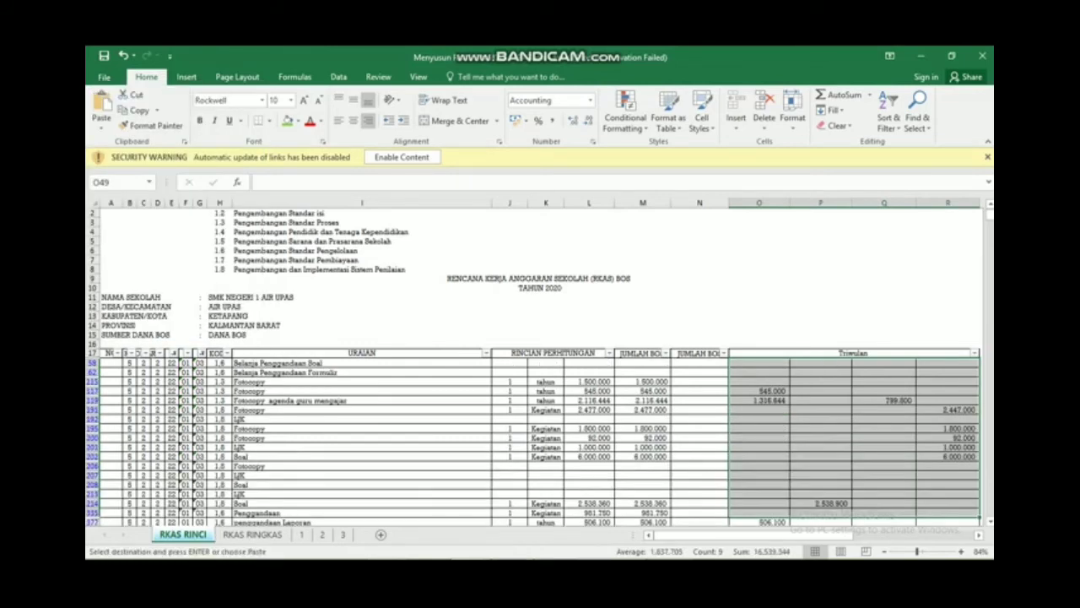
Examine the Triwulan amounts of the filtered code 03 rows down to row 611 and back up to the first rows.
click(760, 438)
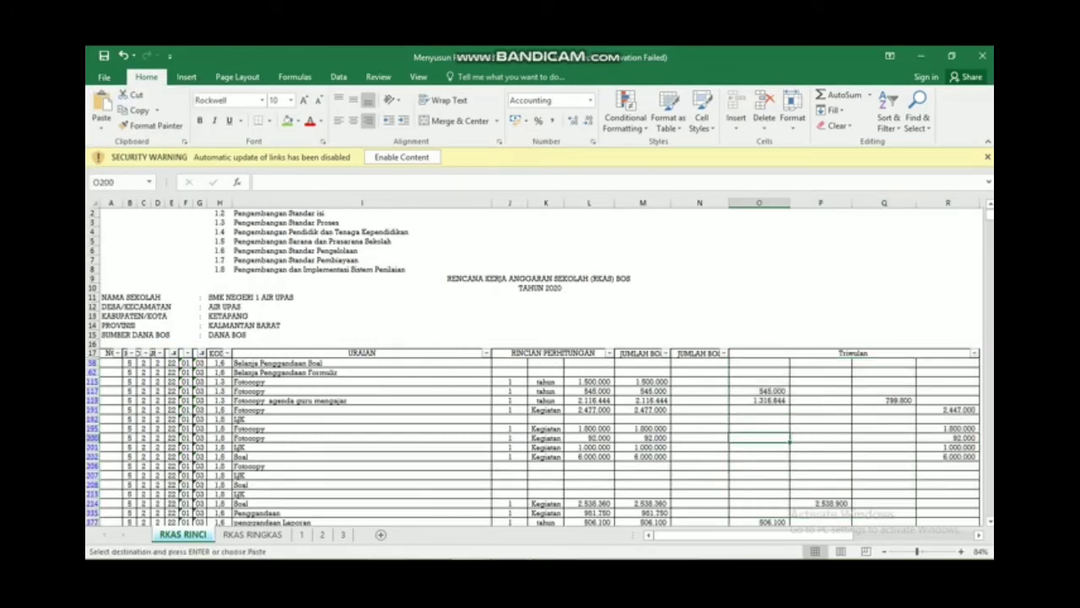
key(Down)
key(Down)
key(Down)
key(Down)
key(Down)
key(Down)
key(Down)
key(Down)
key(Down)
key(Down)
key(Down)
key(Down)
key(Down)
key(Down)
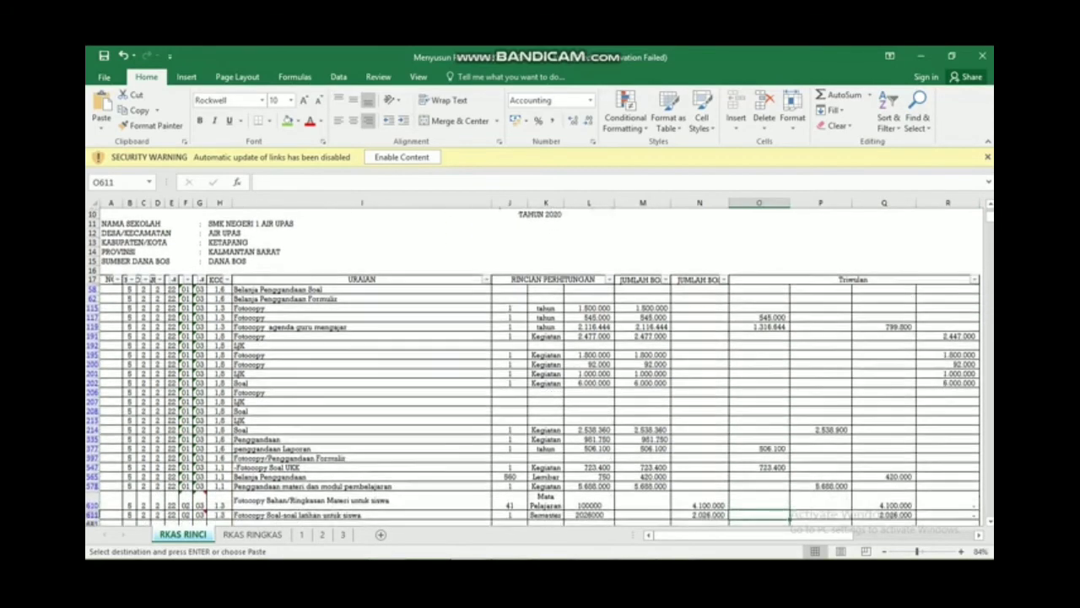
key(Up)
key(Up)
key(Up)
key(Up)
key(Up)
key(Up)
key(Up)
key(Up)
key(Up)
key(Up)
key(Up)
key(Up)
key(Up)
key(Up)
key(Up)
key(Up)
key(Up)
key(Up)
key(Up)
key(Up)
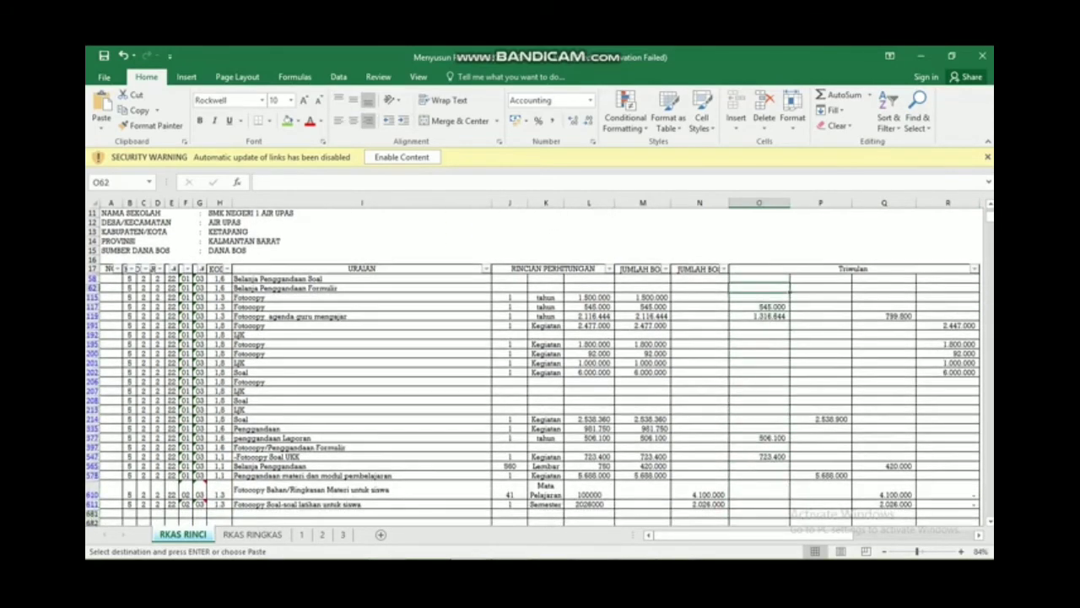
Copy the filtered Triwulan amounts from O58 to R611 and paste them as values only into sheet 3, starting at A1.
key(Up)
key(Up)
key(Down)
key(Up)
key(Down)
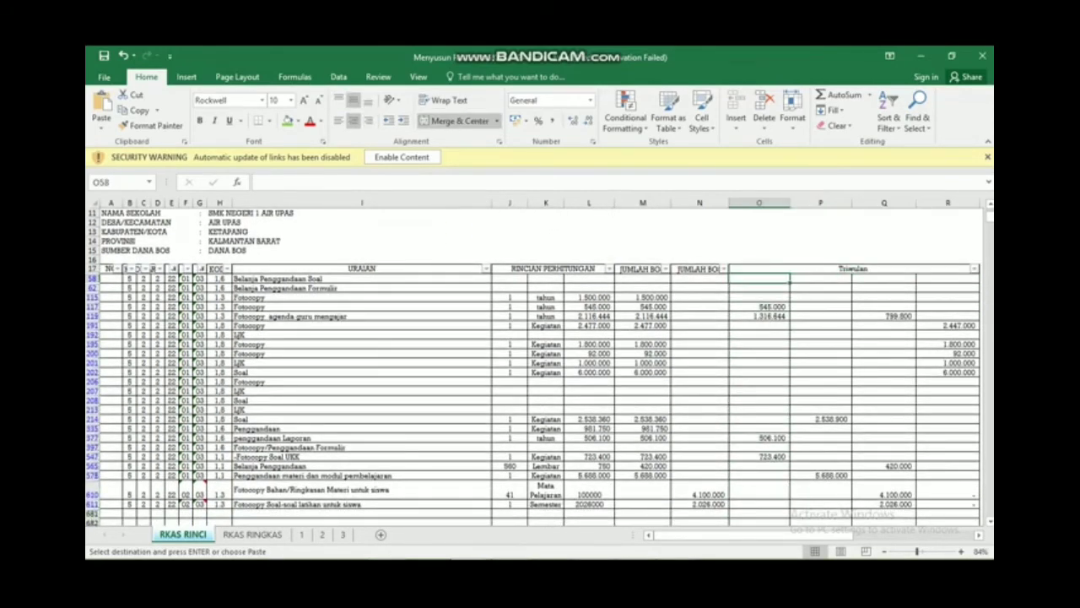
key(shift+Right)
key(shift+Right)
key(shift+Right)
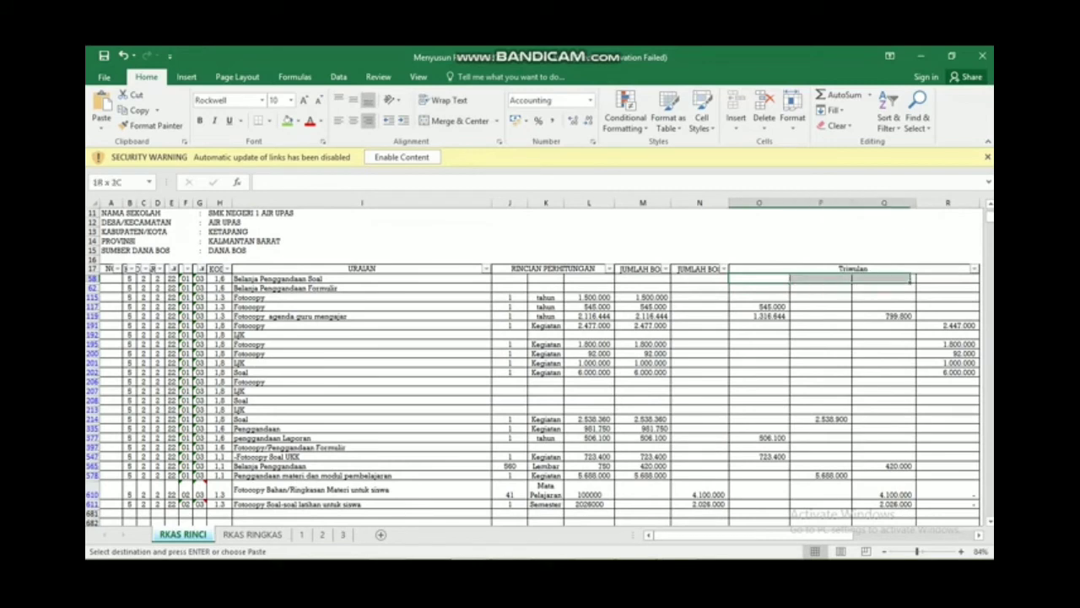
key(shift+Down)
key(shift+Down)
key(shift+Down)
key(shift+Down)
key(shift+Down)
key(shift+Down)
key(shift+Down)
key(shift+Down)
key(shift+Down)
key(shift+Down)
key(shift+Down)
key(shift+Down)
key(shift+Down)
key(shift+Down)
key(shift+Down)
key(shift+Down)
key(shift+Down)
key(shift+Down)
key(shift+Down)
key(shift+Down)
key(shift+Down)
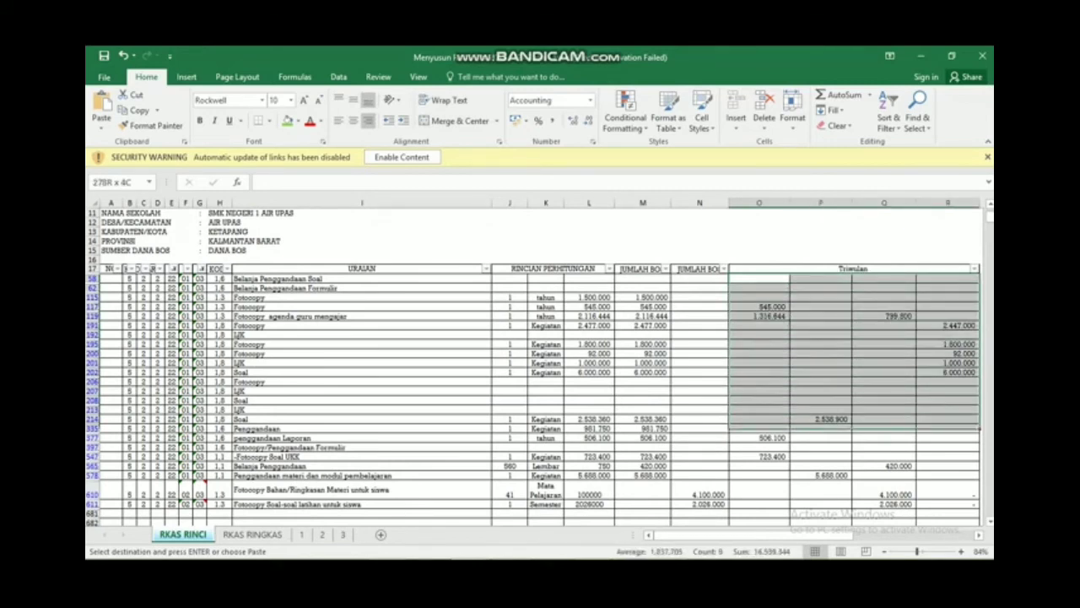
key(shift+Down)
key(shift+Down)
key(shift+Down)
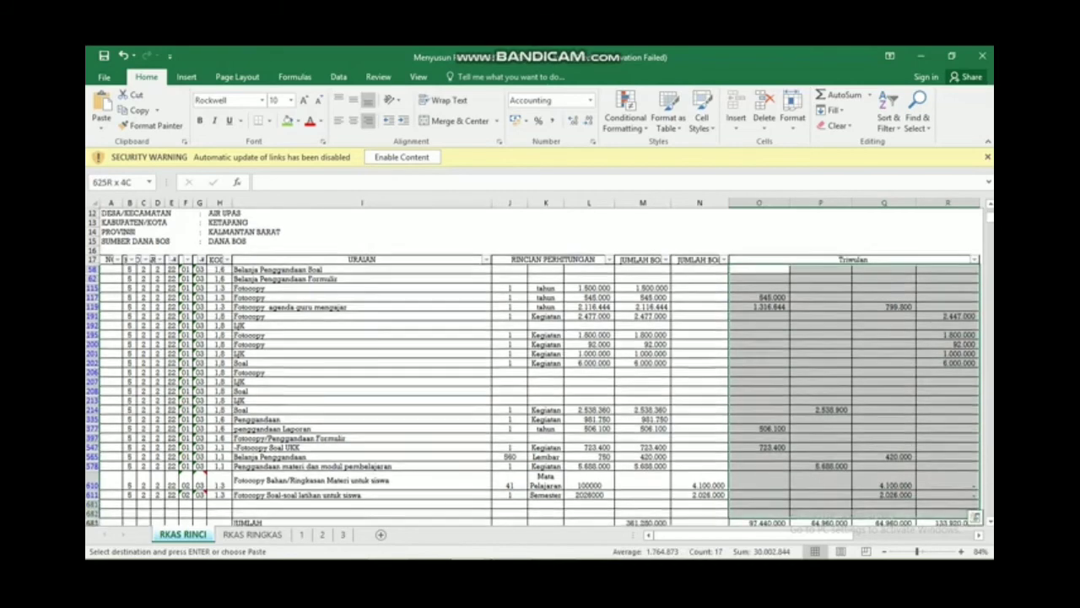
key(shift+Up)
key(shift+Up)
key(shift+Up)
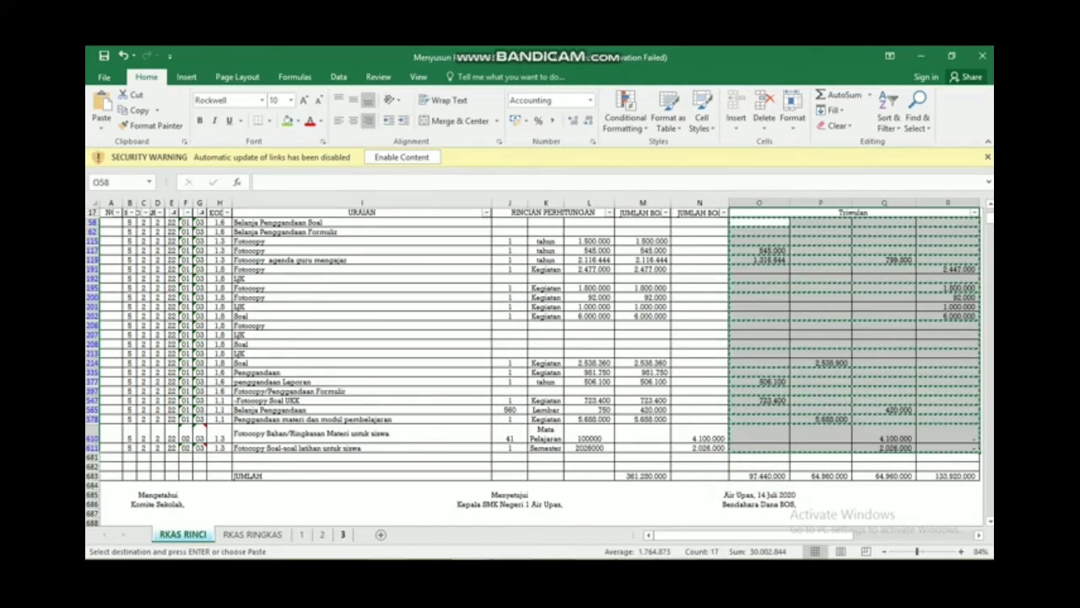
click(342, 534)
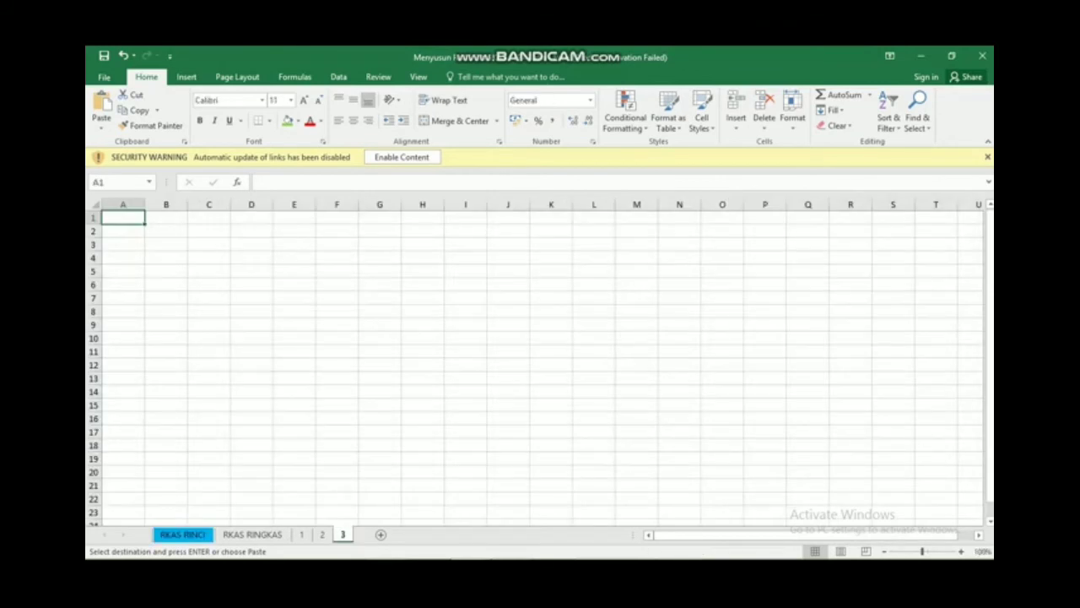
right_click(119, 218)
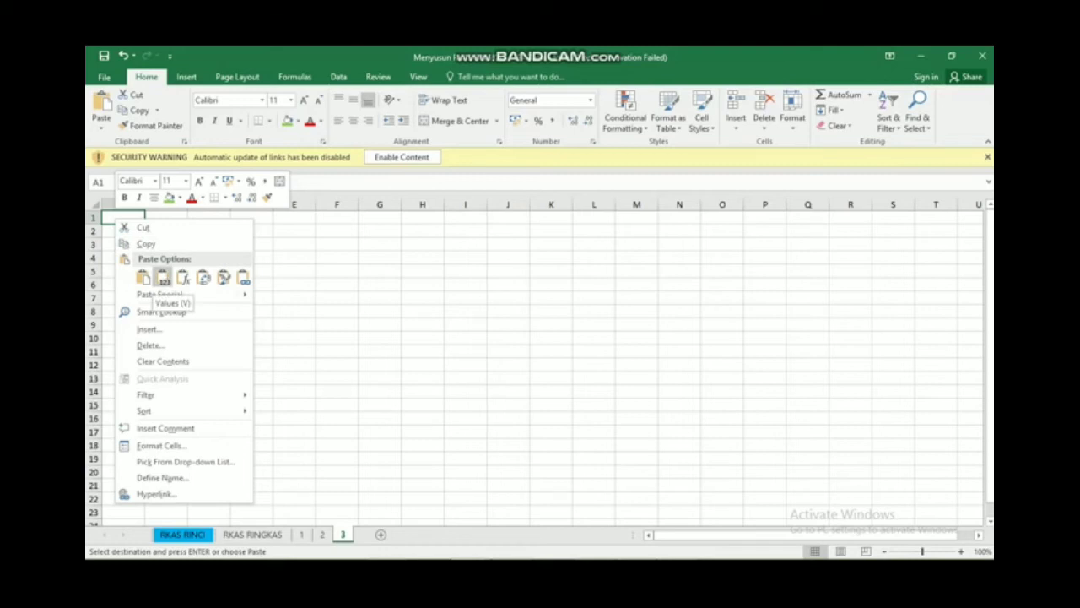
click(163, 279)
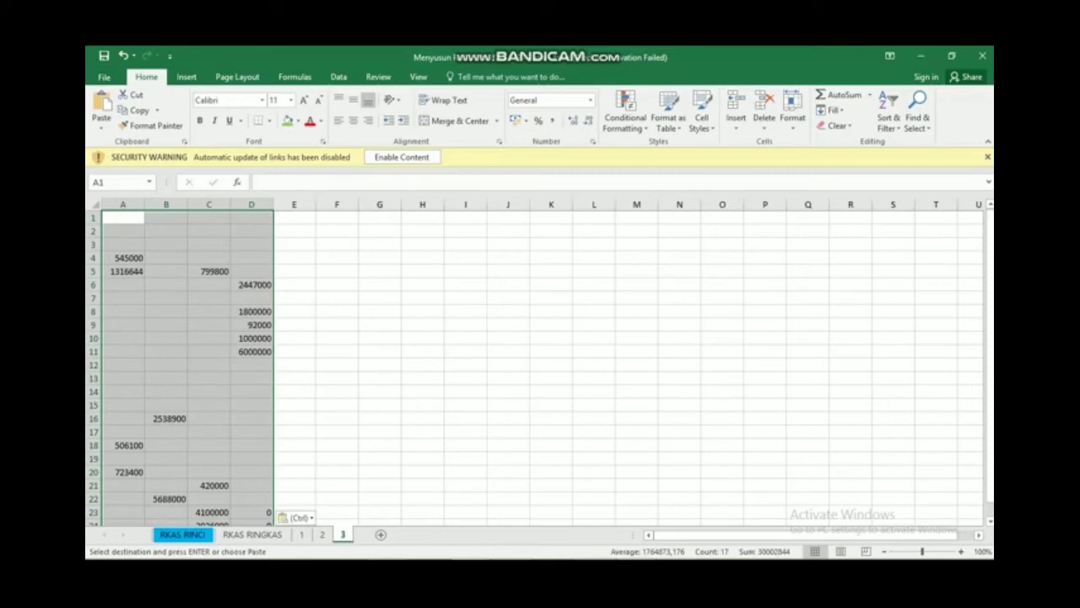
Fill cells A25 to D25, directly below the pasted amounts on sheet 3, with green.
drag(989, 290, 989, 296)
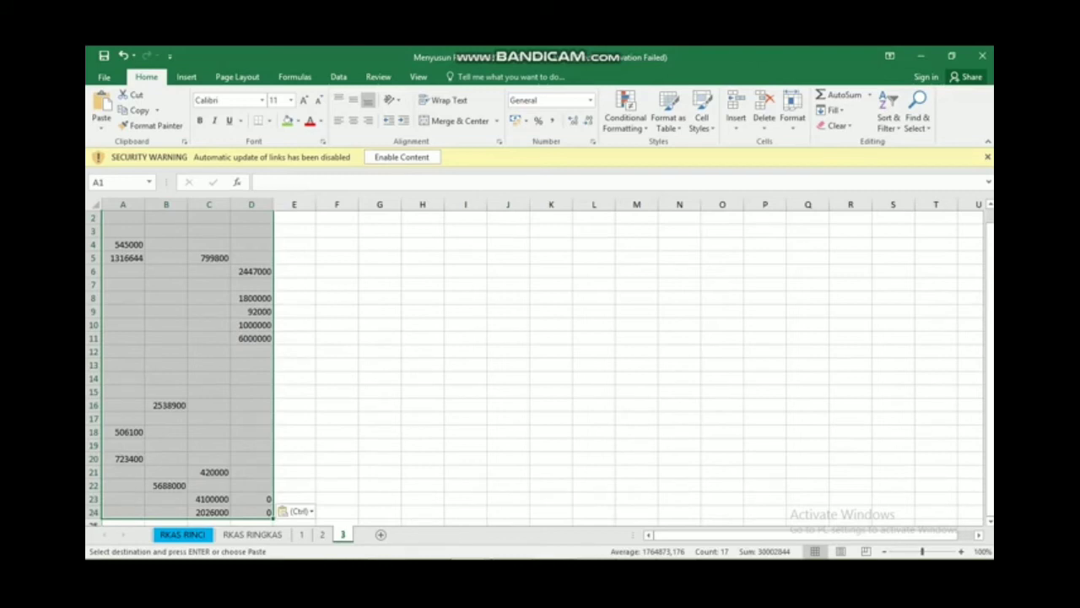
click(166, 512)
key(Down)
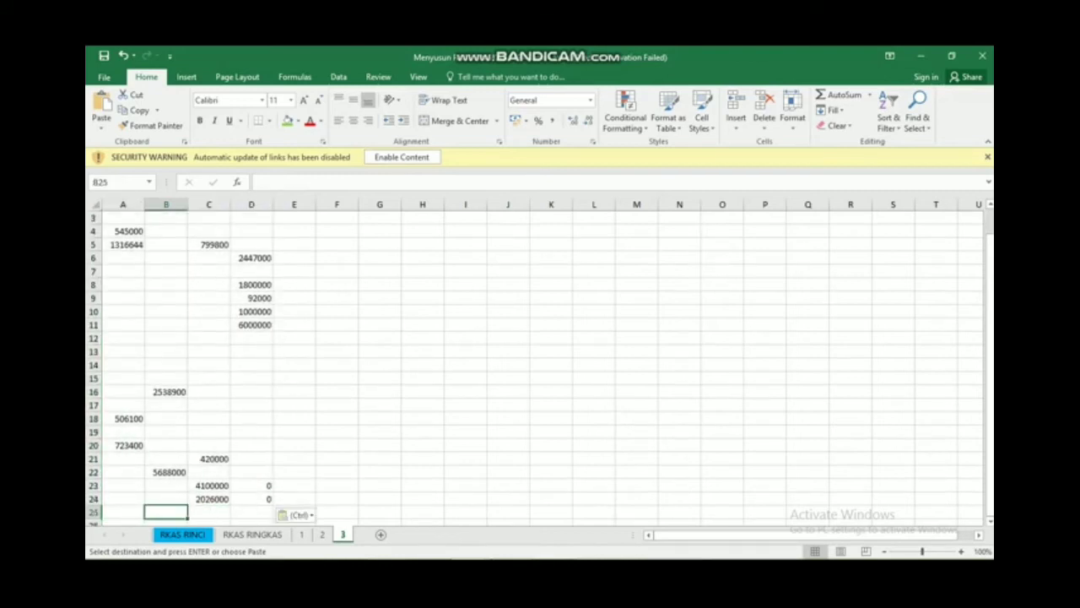
key(Left)
drag(122, 512, 251, 512)
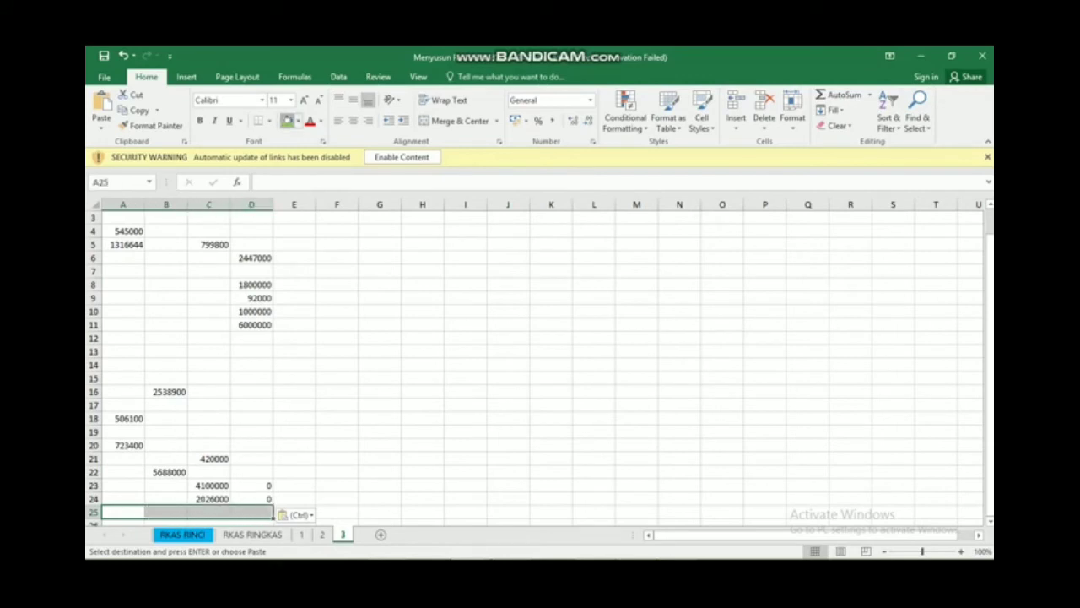
click(288, 120)
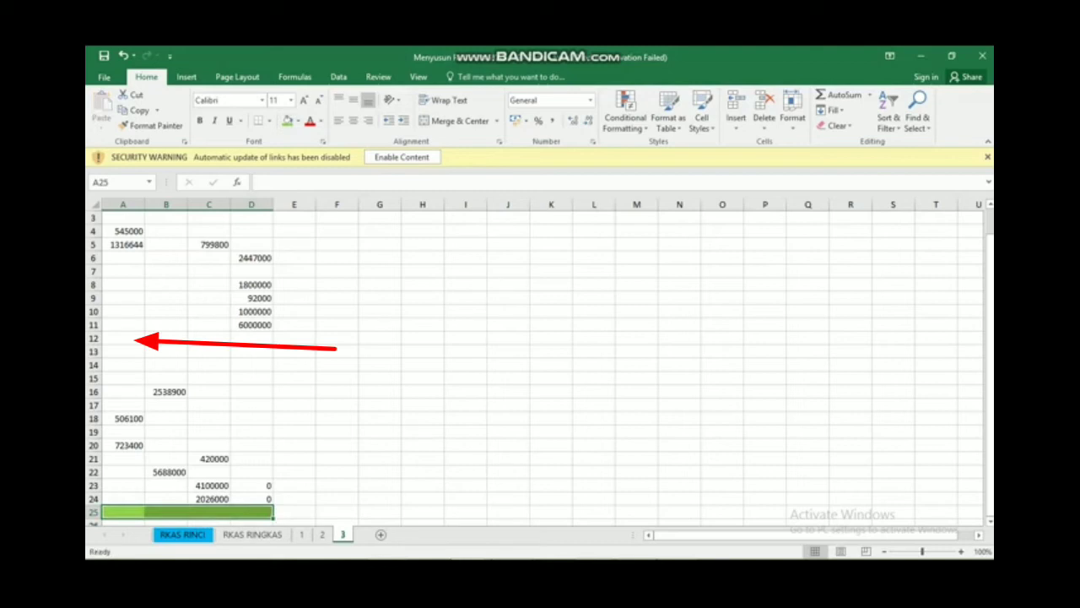
Enter a SUM formula in cell A25 that totals A1 to A24.
click(122, 337)
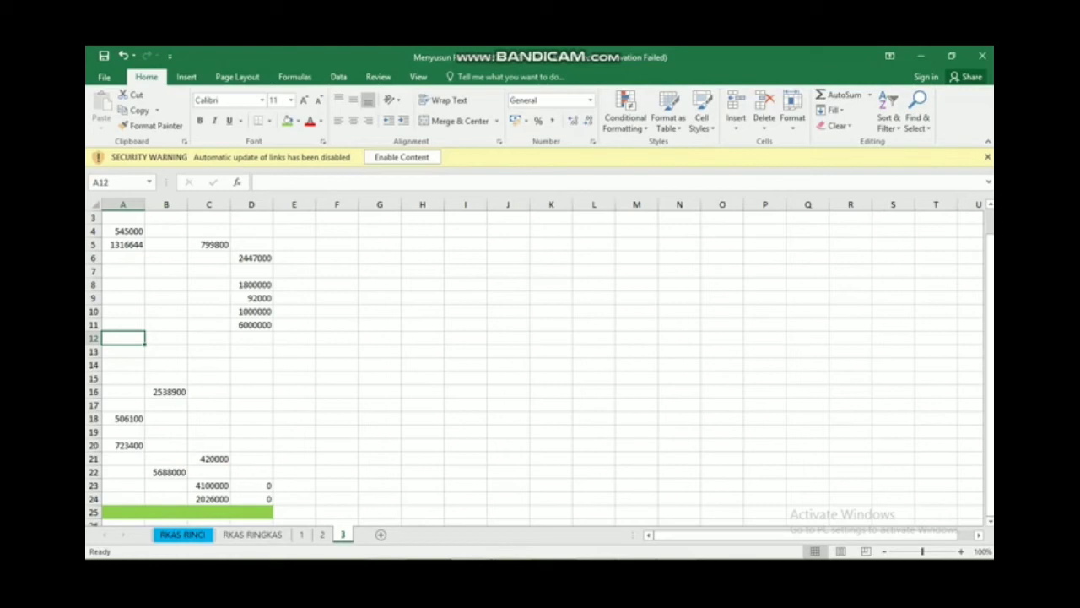
click(123, 511)
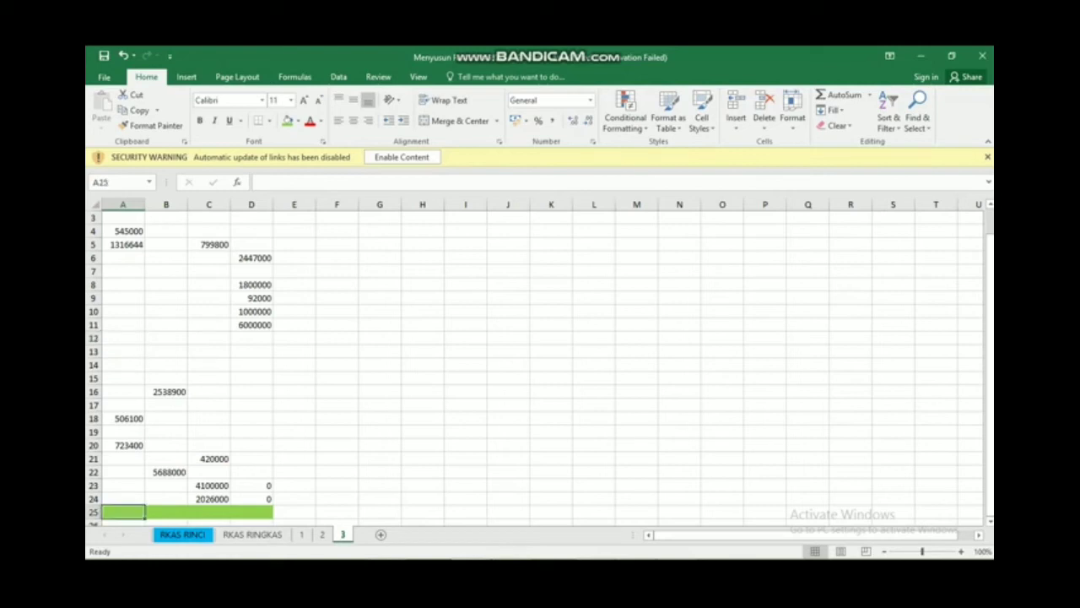
text(=s)
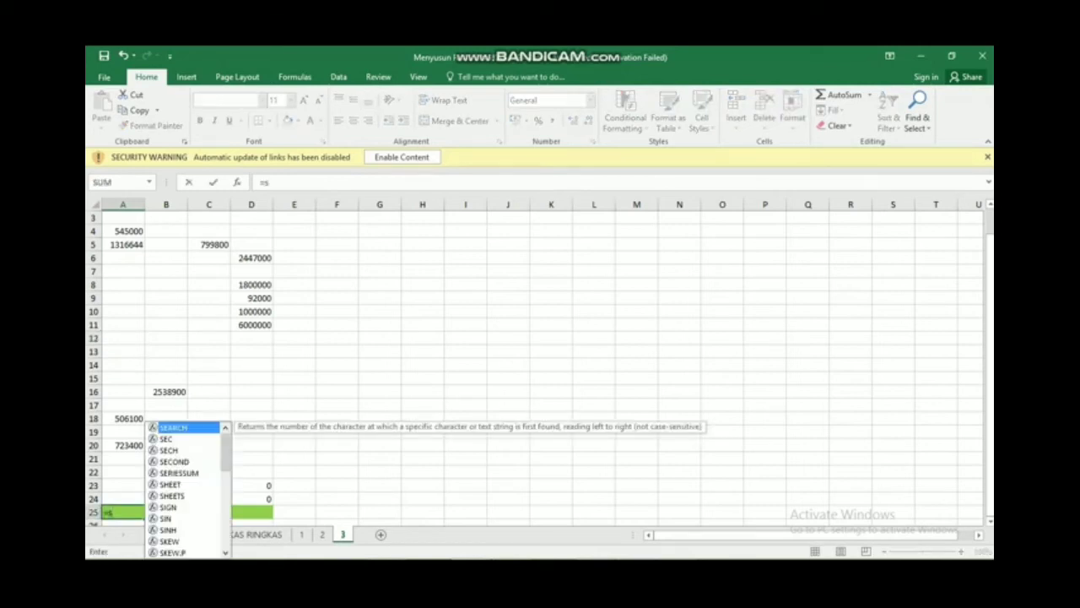
text(um()
drag(123, 499, 126, 211)
key(Return)
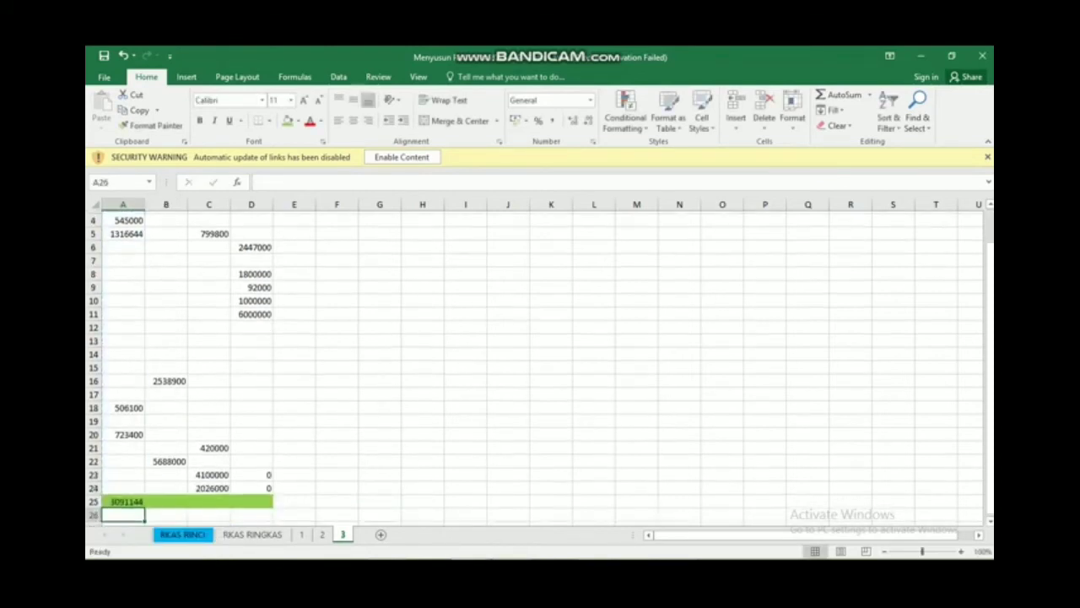
Copy the sum formula from cell A25 across to cells B25 through D25.
key(Up)
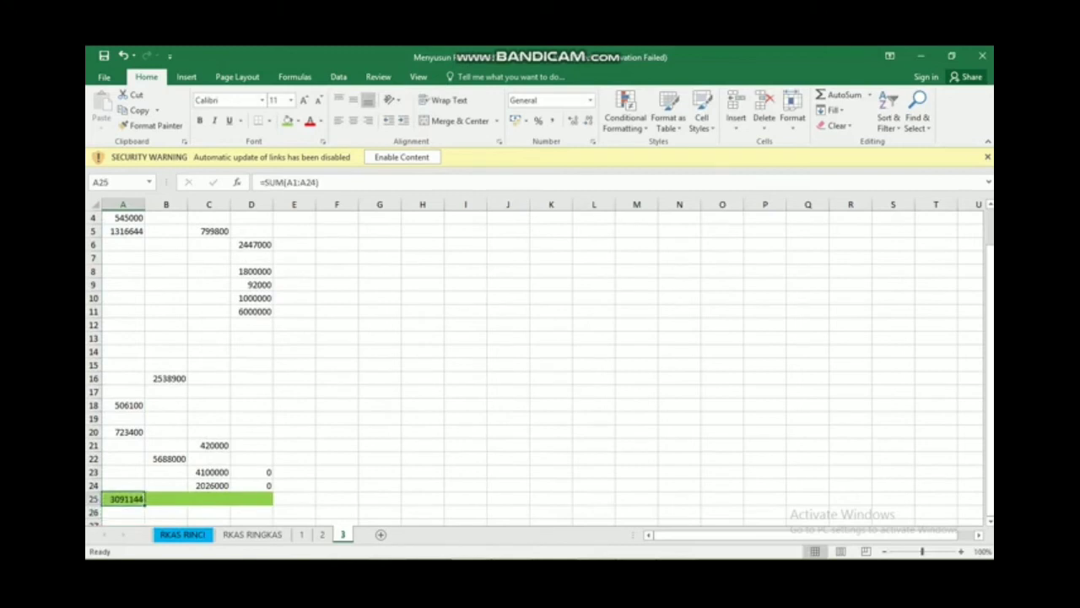
key(ctrl+c)
drag(167, 499, 268, 499)
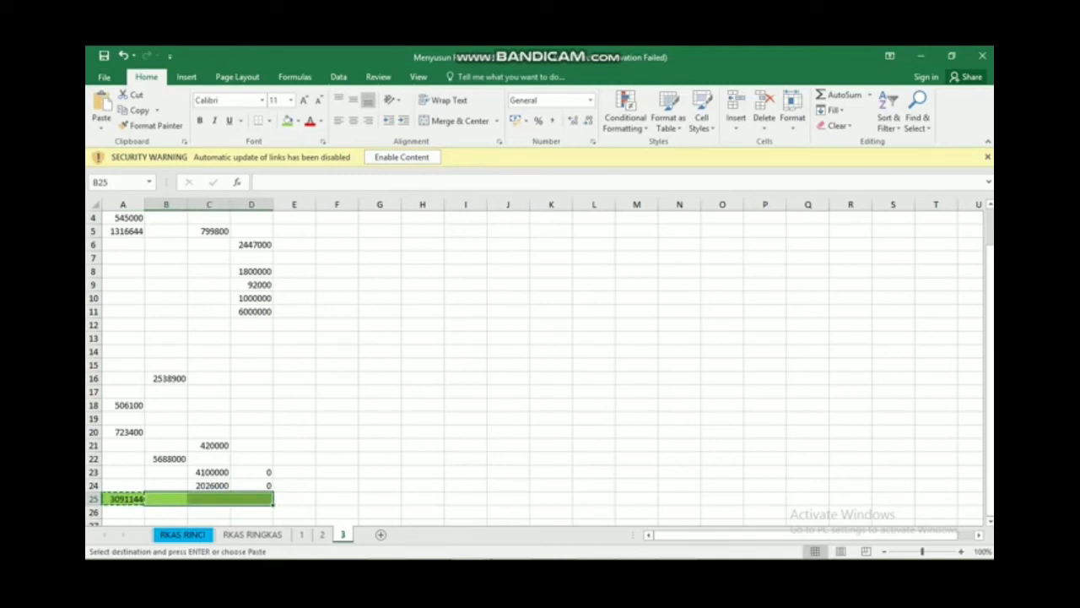
key(ctrl+v)
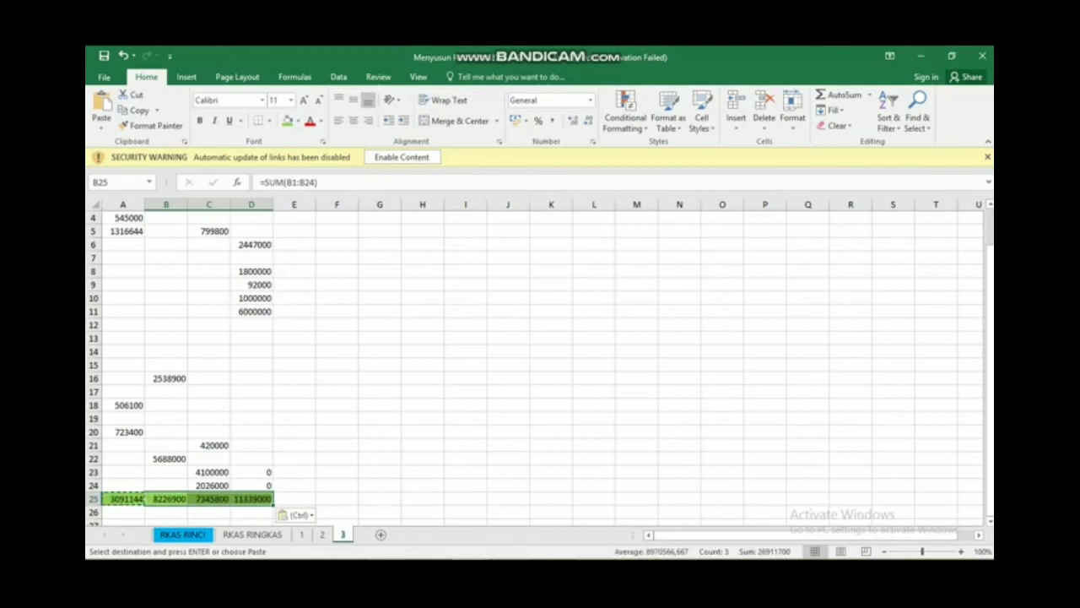
Copy the totals in A25 to D25 and paste them as values only into the Belanja Penggandaan row of RKAS RINGKAS, starting at K29.
click(123, 499)
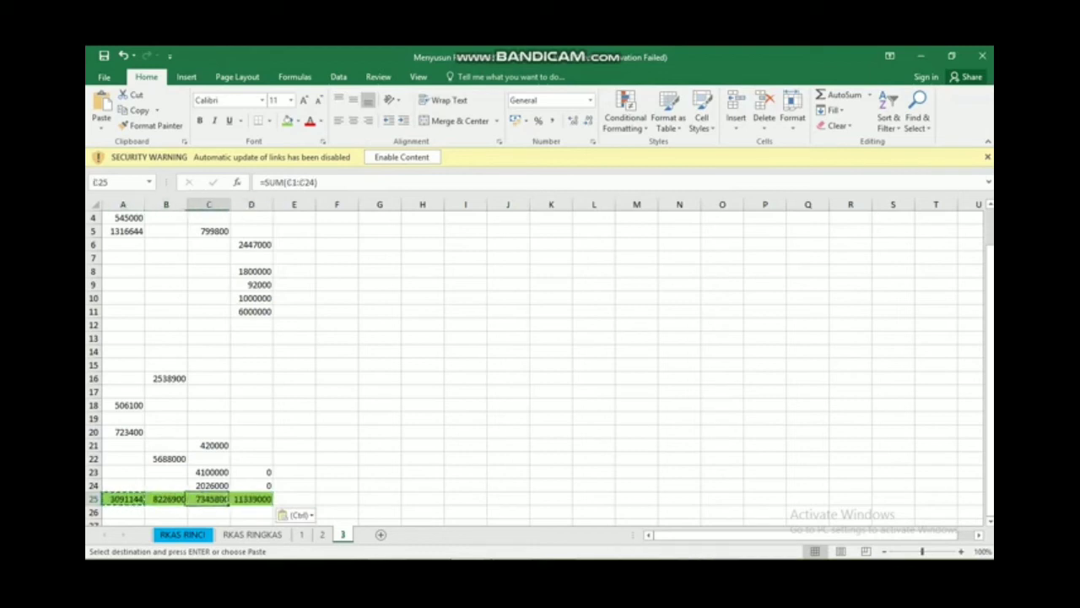
drag(123, 499, 251, 498)
key(ctrl+c)
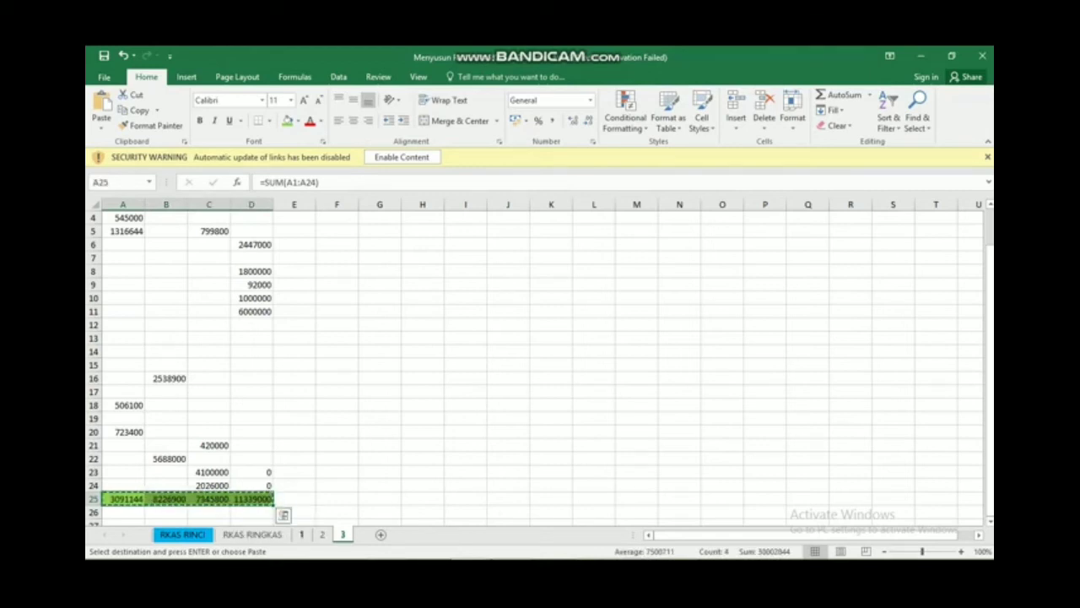
click(253, 534)
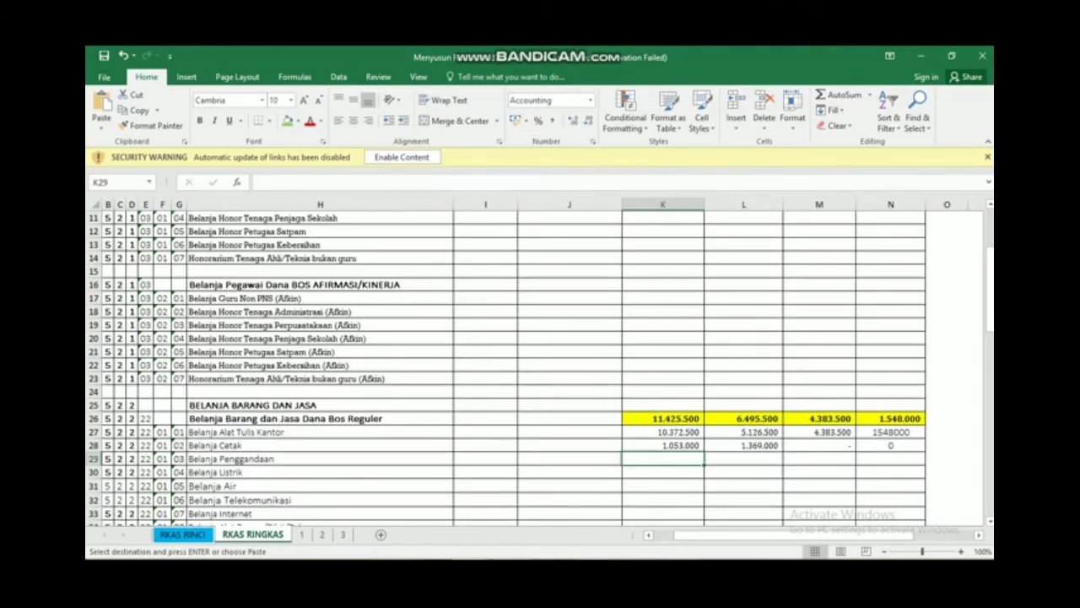
right_click(672, 460)
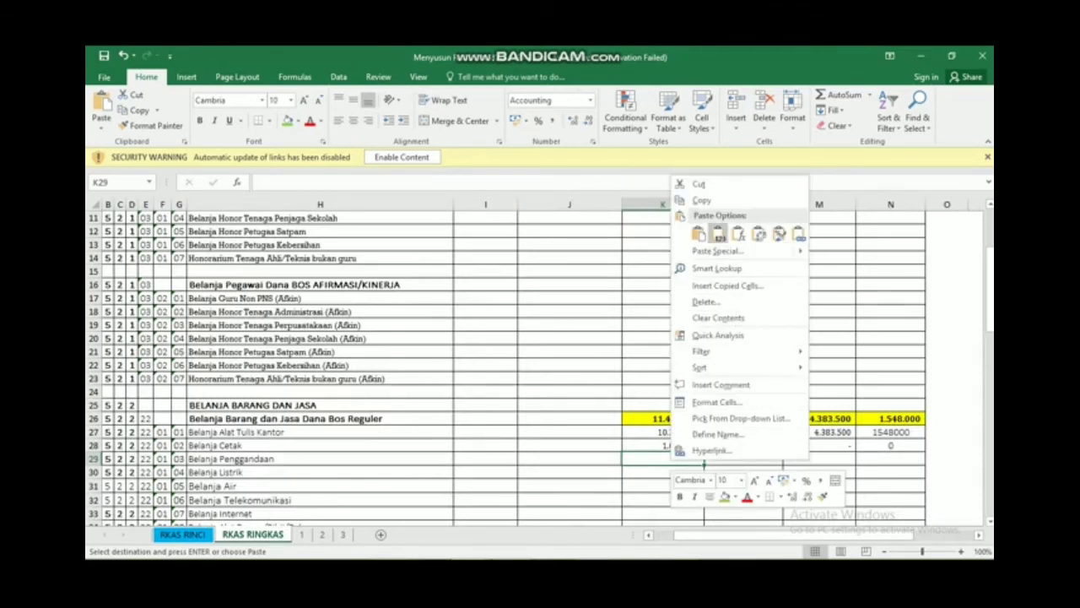
click(718, 235)
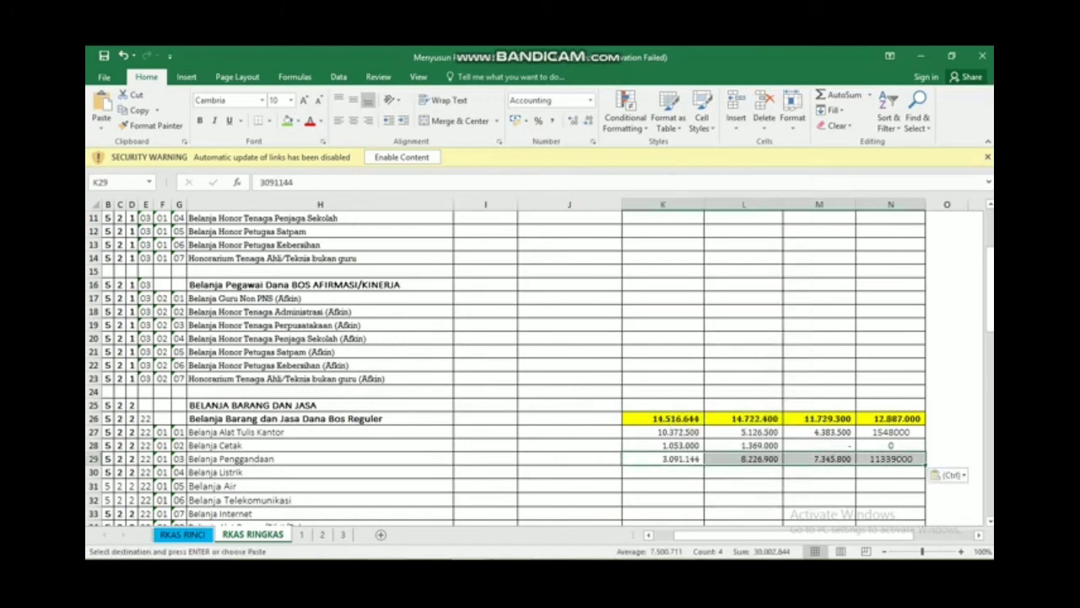
Review the filled Belanja rows 27 to 29 of RKAS RINGKAS and the rest of the summary up to its first row.
click(663, 472)
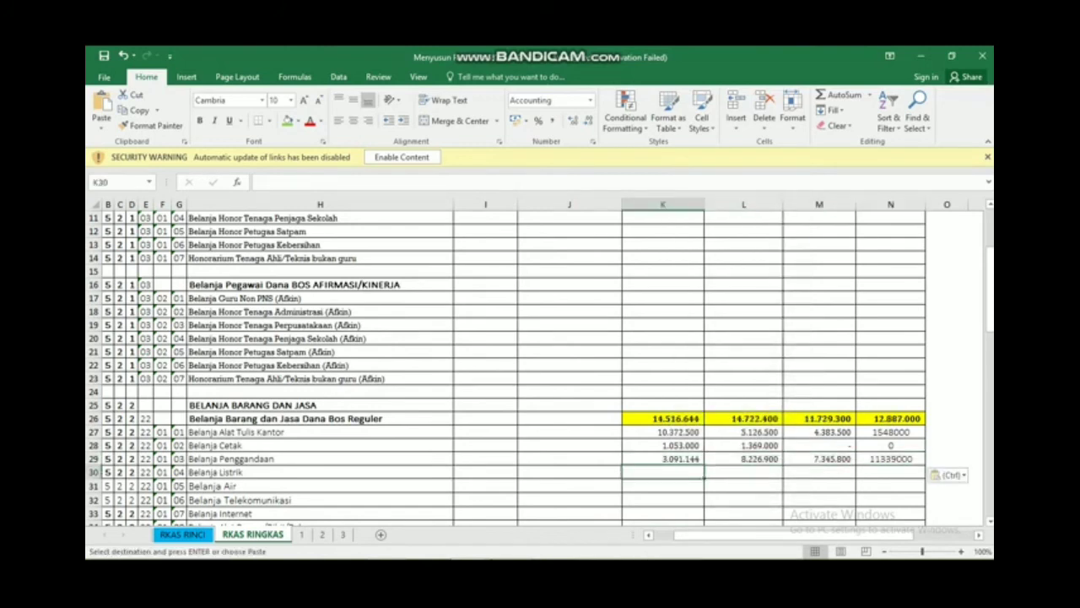
key(Up)
key(Up)
key(Up)
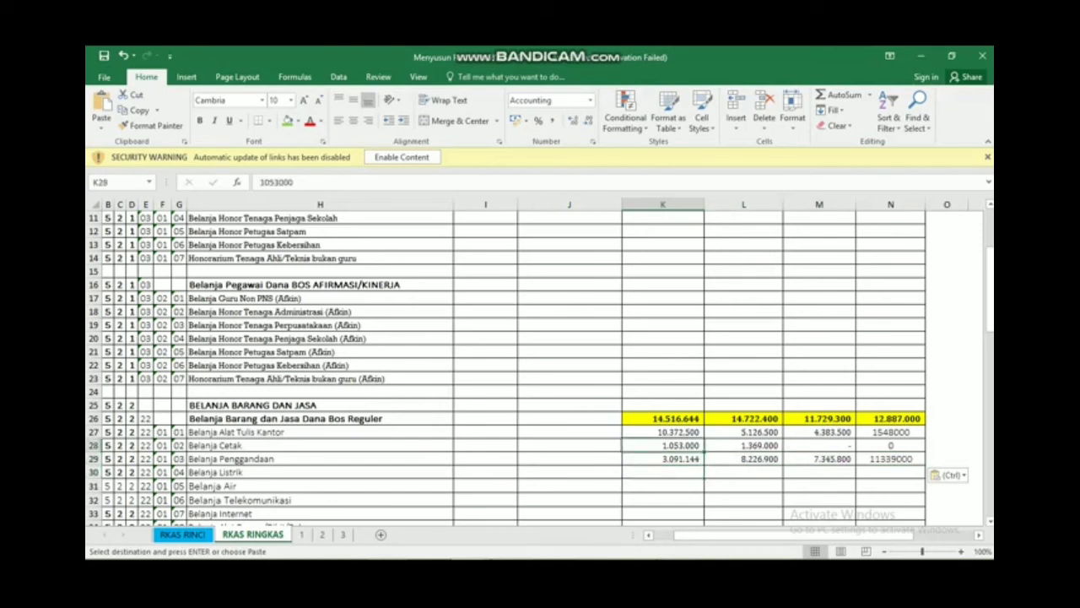
key(Down)
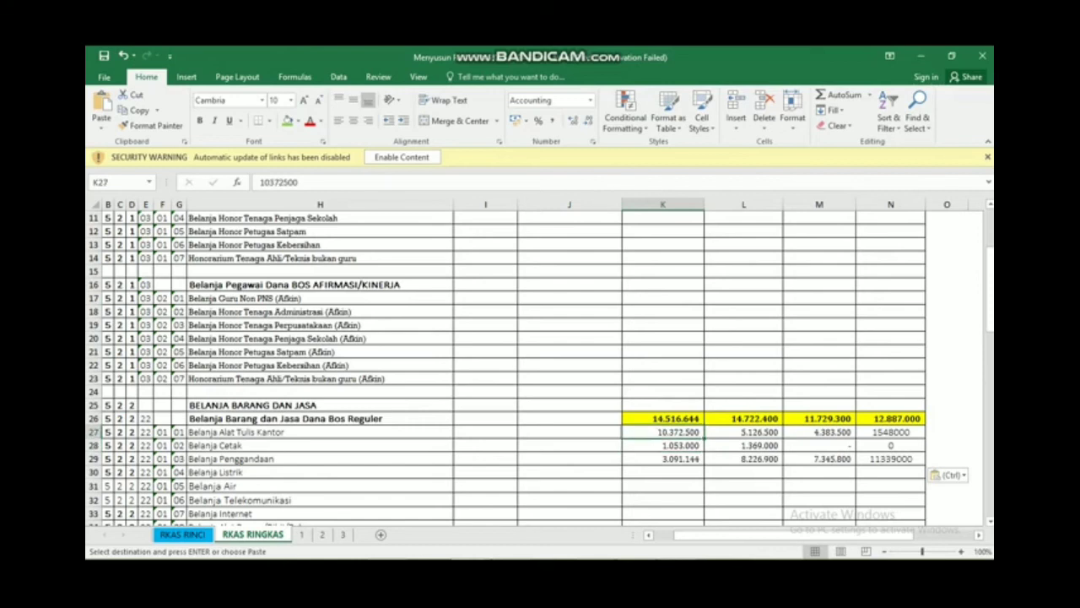
click(662, 431)
drag(990, 305, 990, 310)
drag(990, 397, 990, 268)
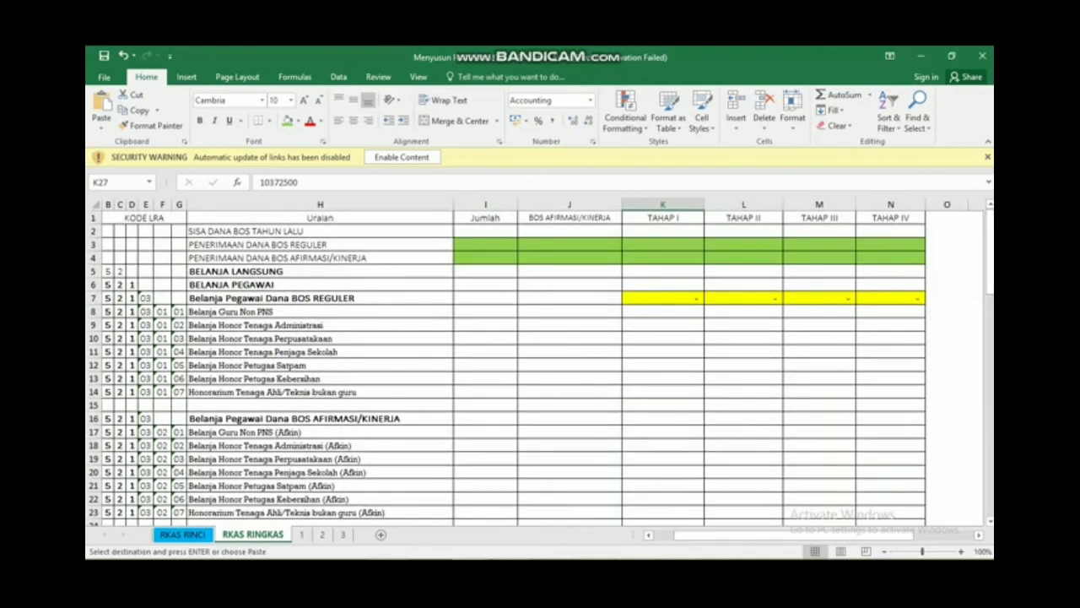
Return to RKAS RINCI and reset the filters of columns G and E to show all values.
click(183, 534)
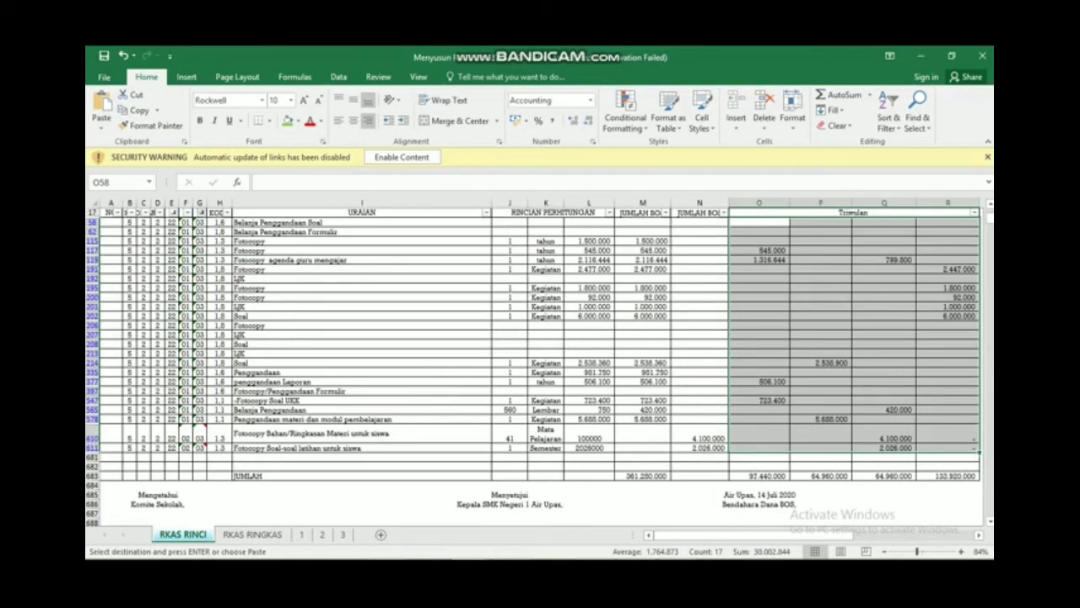
click(202, 212)
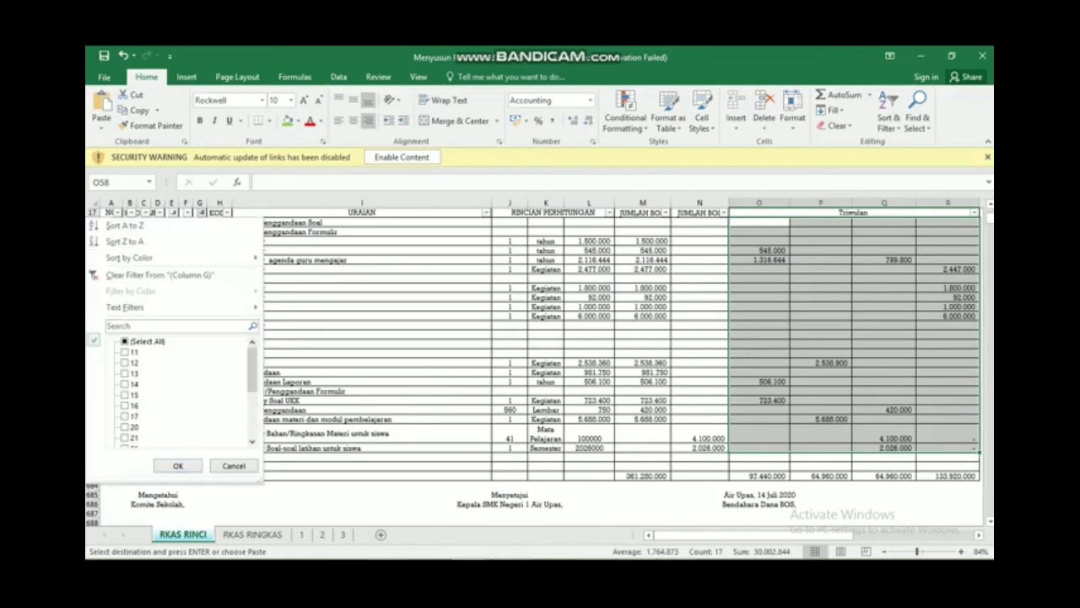
click(125, 342)
click(178, 466)
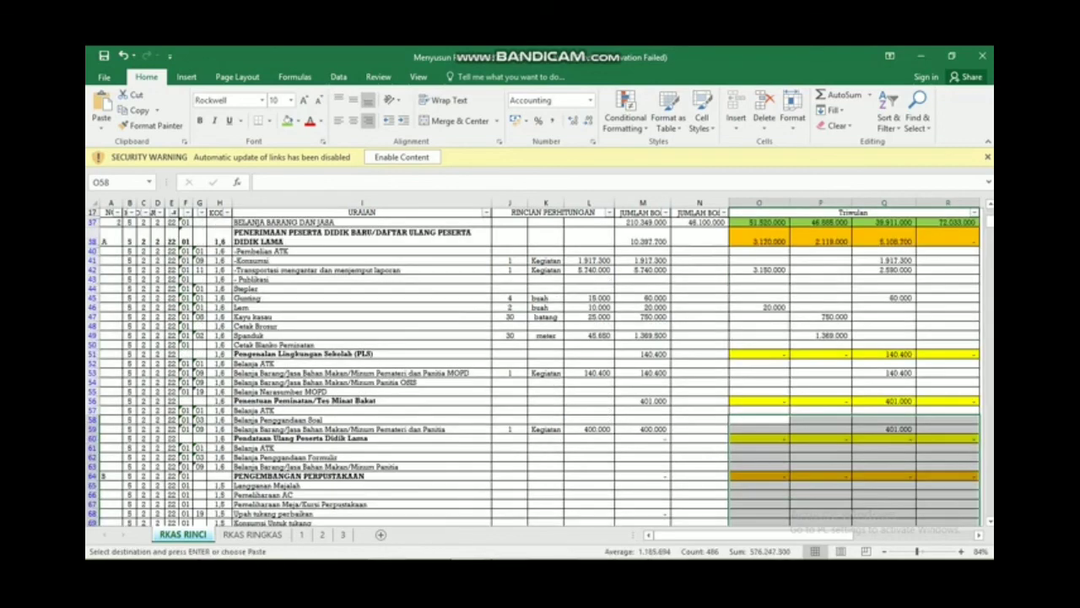
click(174, 212)
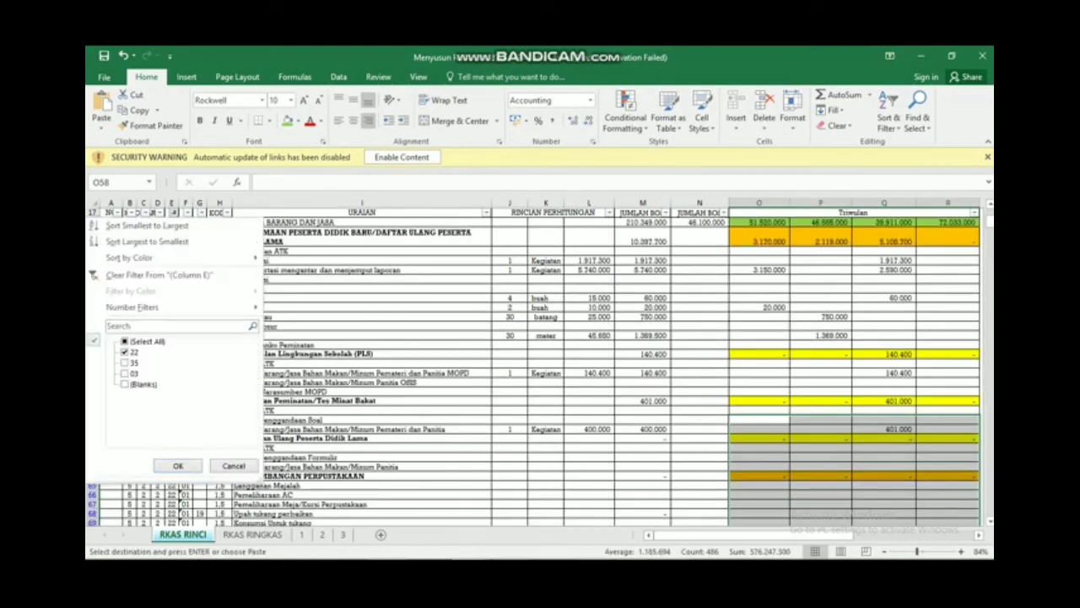
click(125, 341)
key(Return)
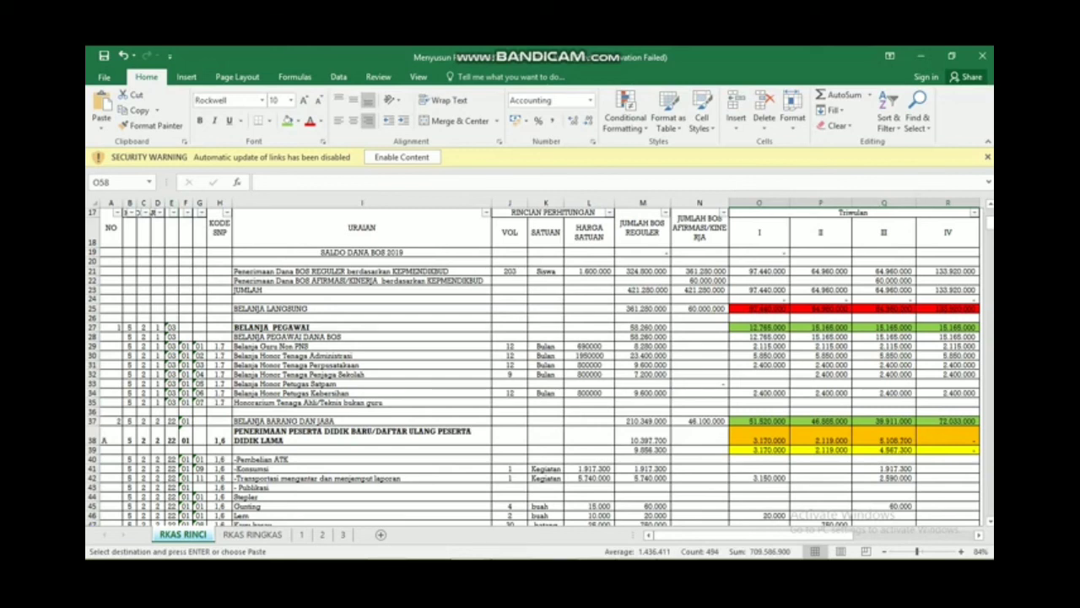
Filter column E of RKAS RINCI to show only code 03.
click(172, 211)
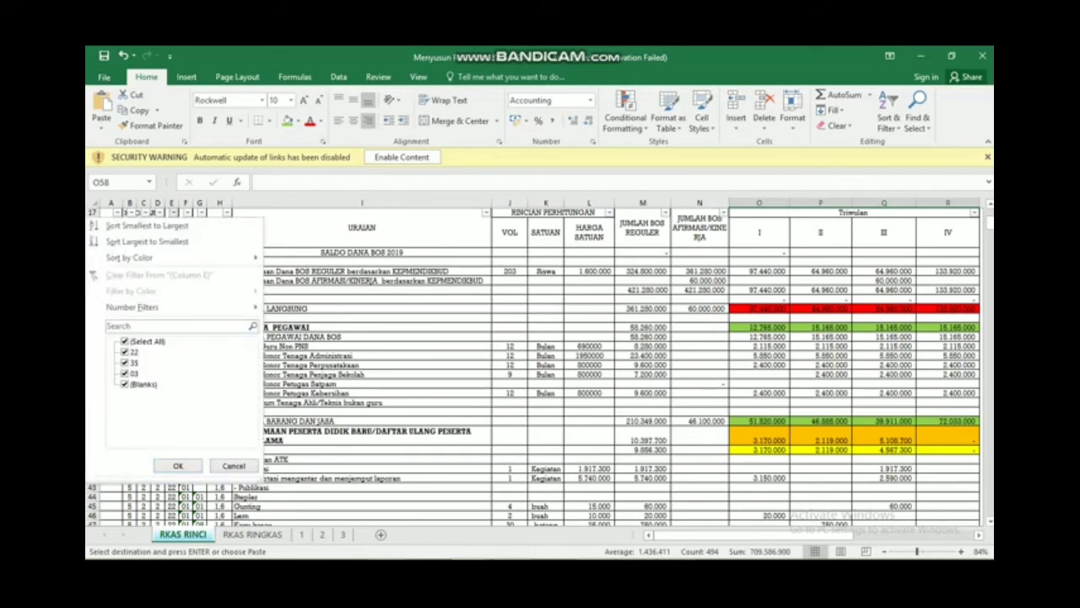
click(124, 341)
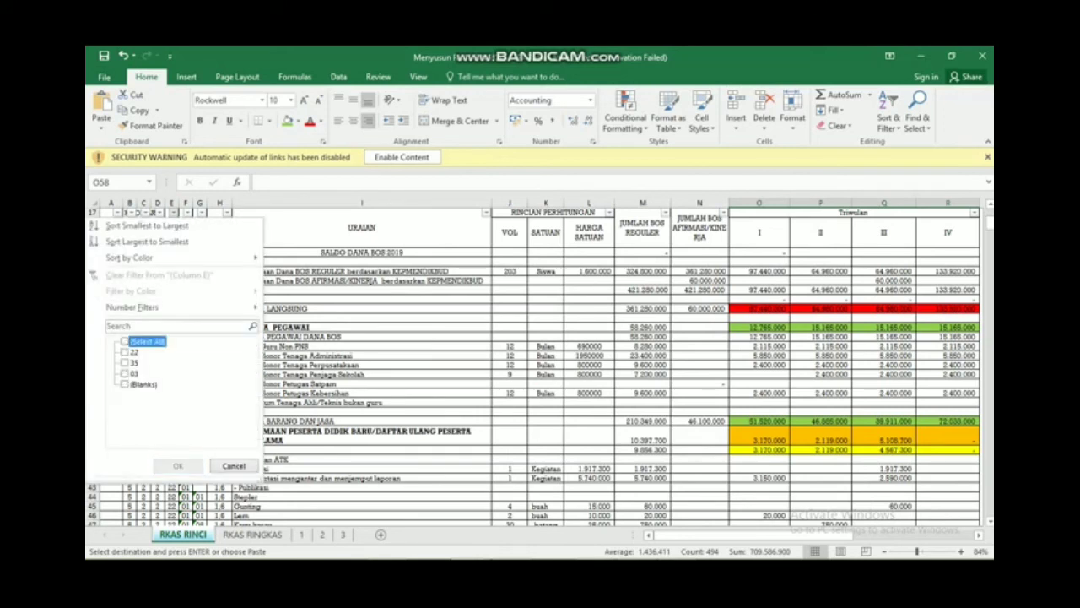
click(125, 373)
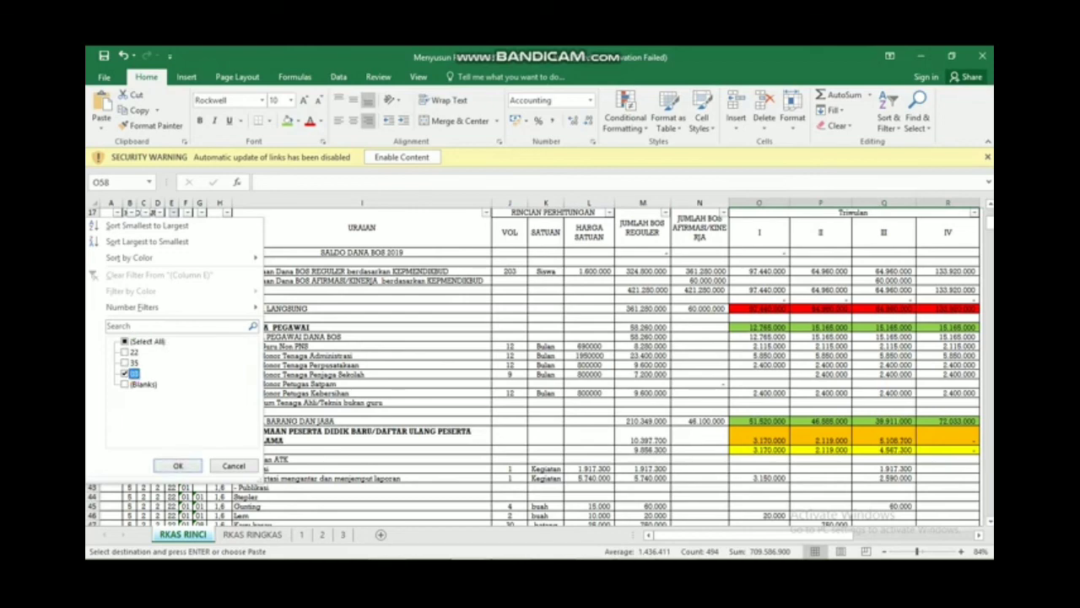
key(Return)
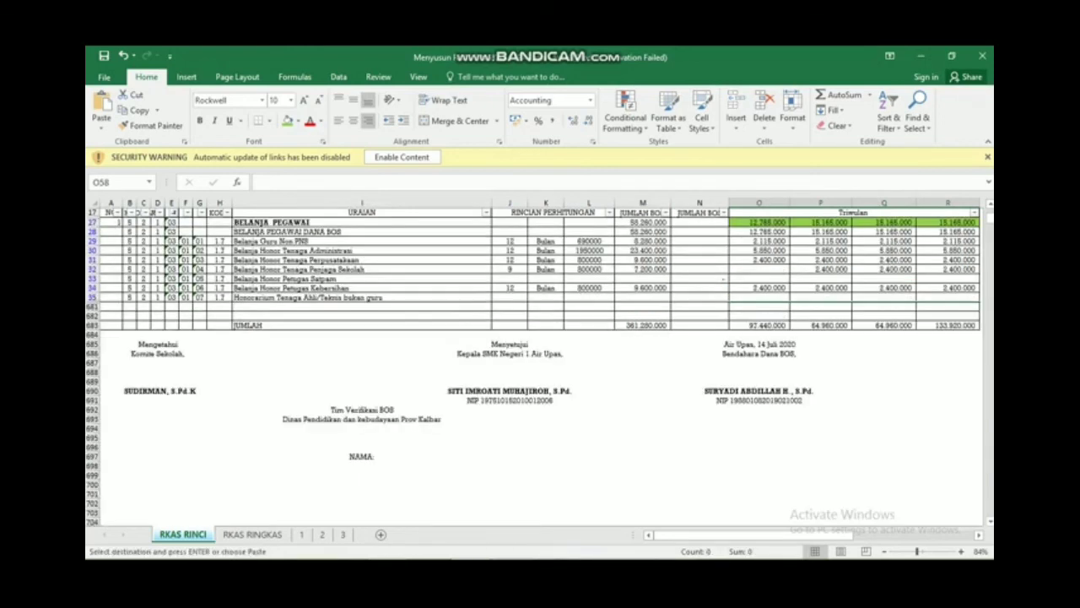
Examine the quarterly amounts of the filtered Belanja Pegawai rows and their matching rows in RKAS RINGKAS, ending back on RKAS RINCI.
click(821, 260)
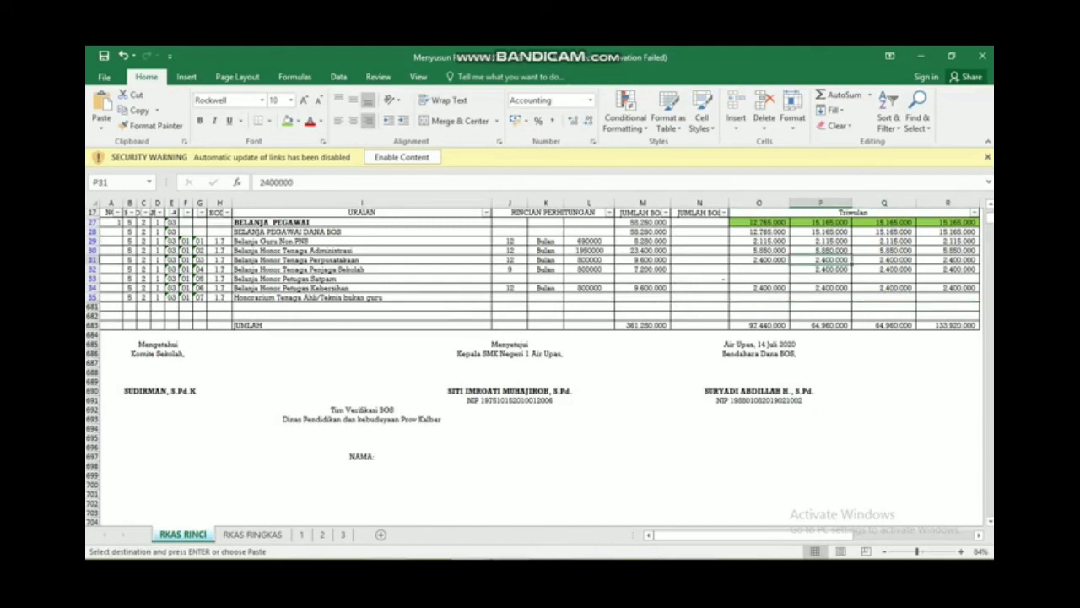
key(Right)
key(Right)
key(Right)
key(Left)
key(Left)
key(Left)
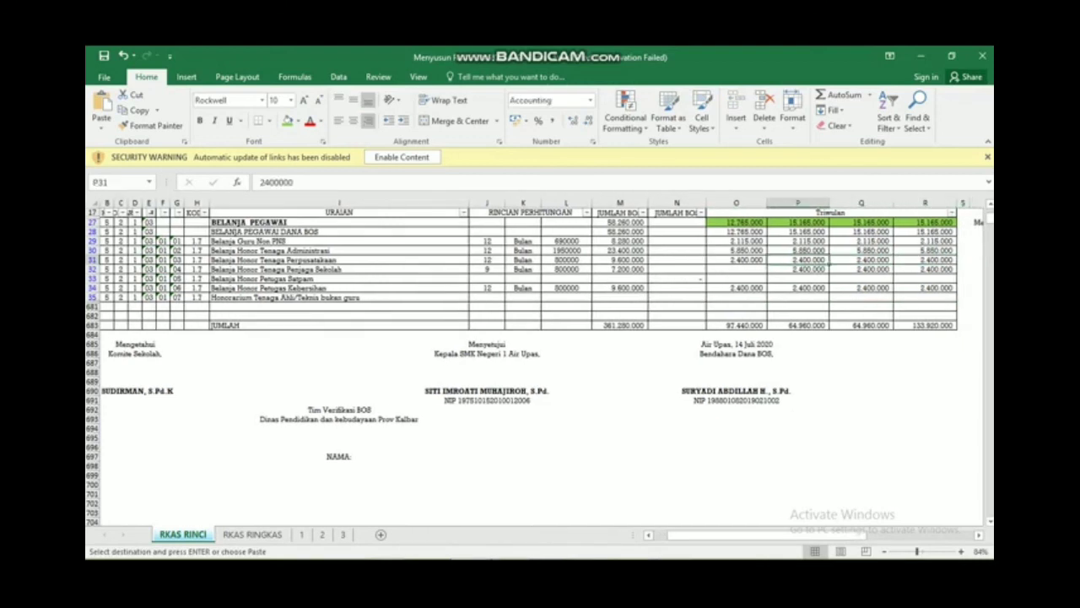
key(Up)
key(Up)
key(Left)
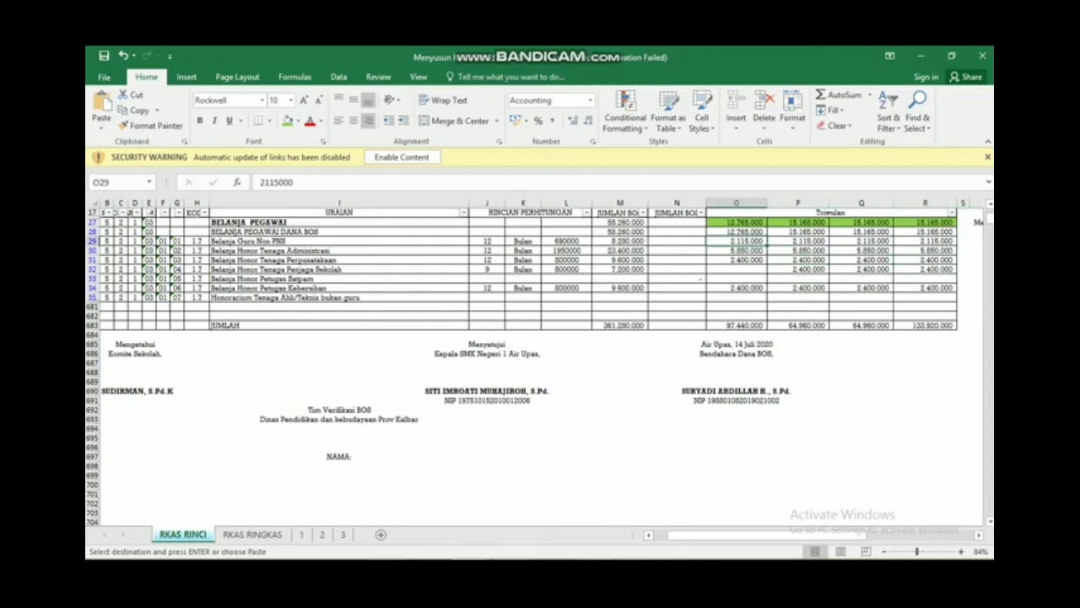
click(253, 534)
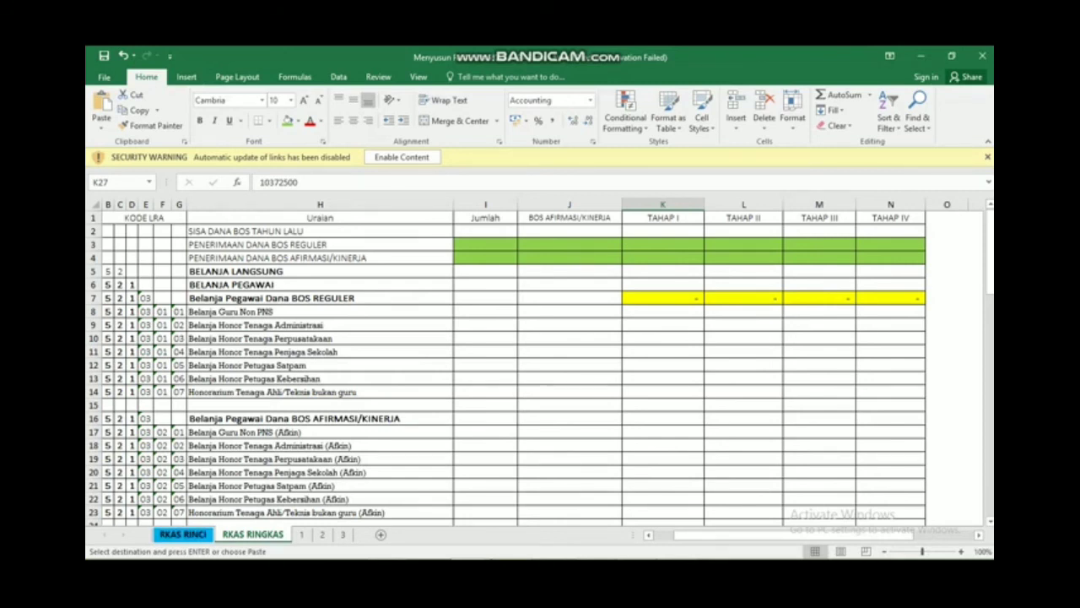
click(182, 534)
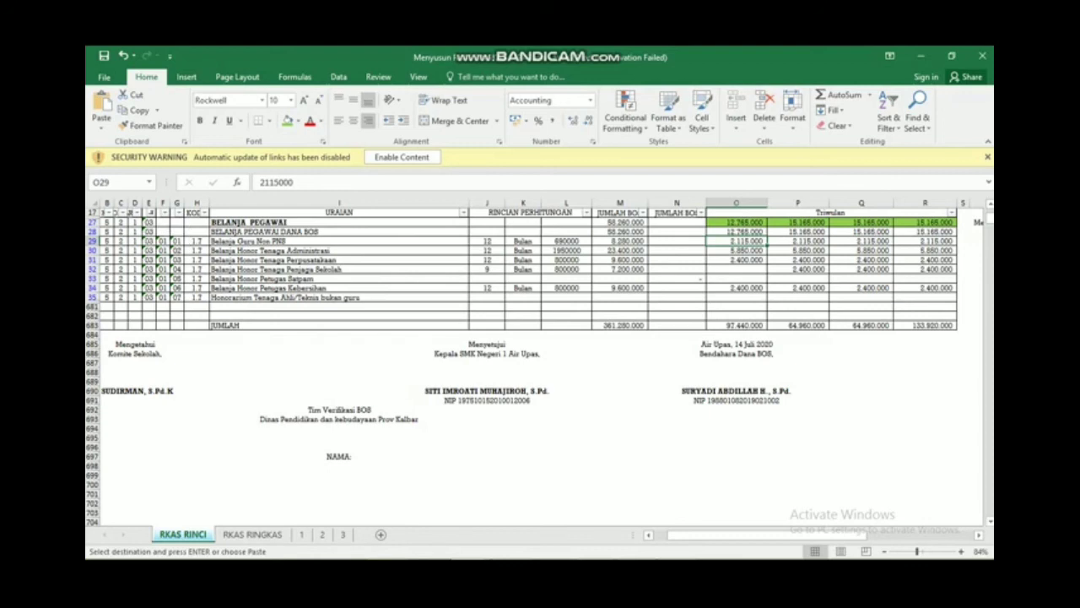
Change the column E filter to show only code 35 instead of 03.
click(151, 213)
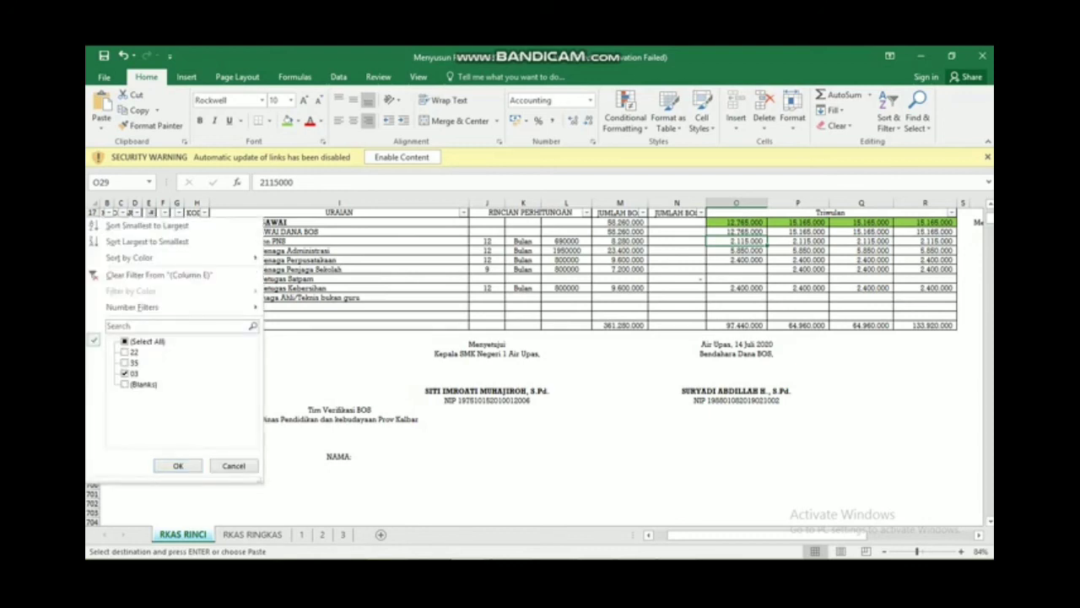
click(125, 373)
click(125, 363)
click(178, 466)
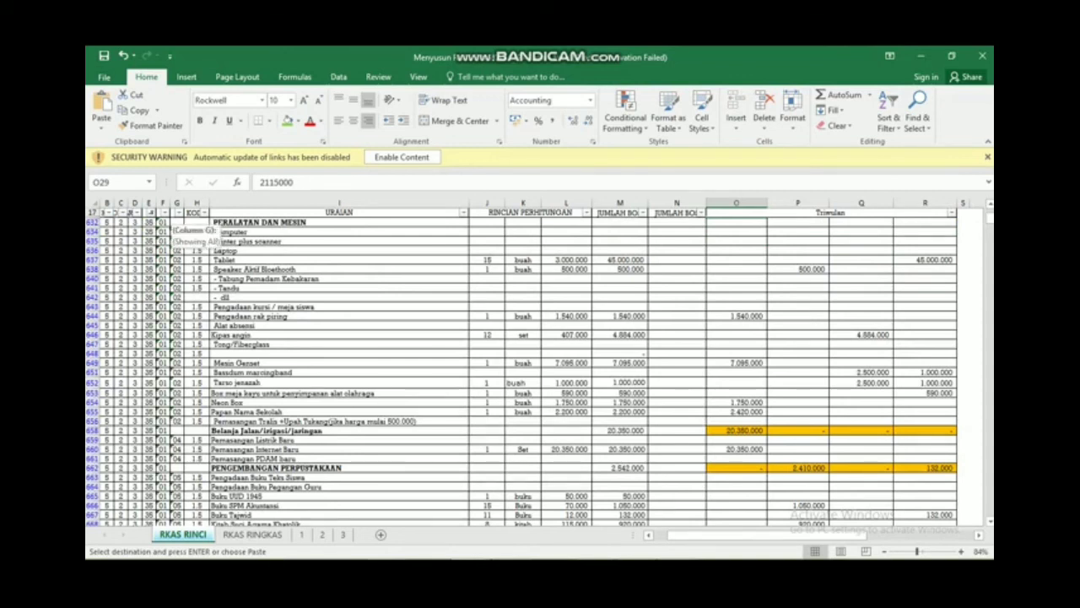
Filter column G to show only code 02 within the code 35 rows.
click(177, 213)
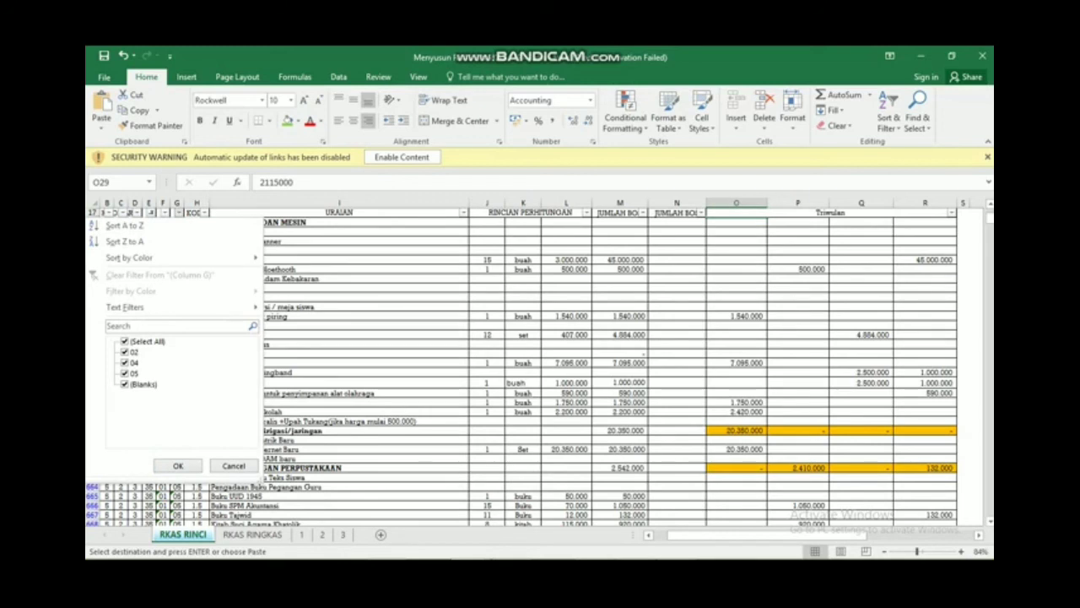
click(142, 384)
click(148, 341)
key(space)
key(Down)
key(space)
key(Return)
key(ctrl+c)
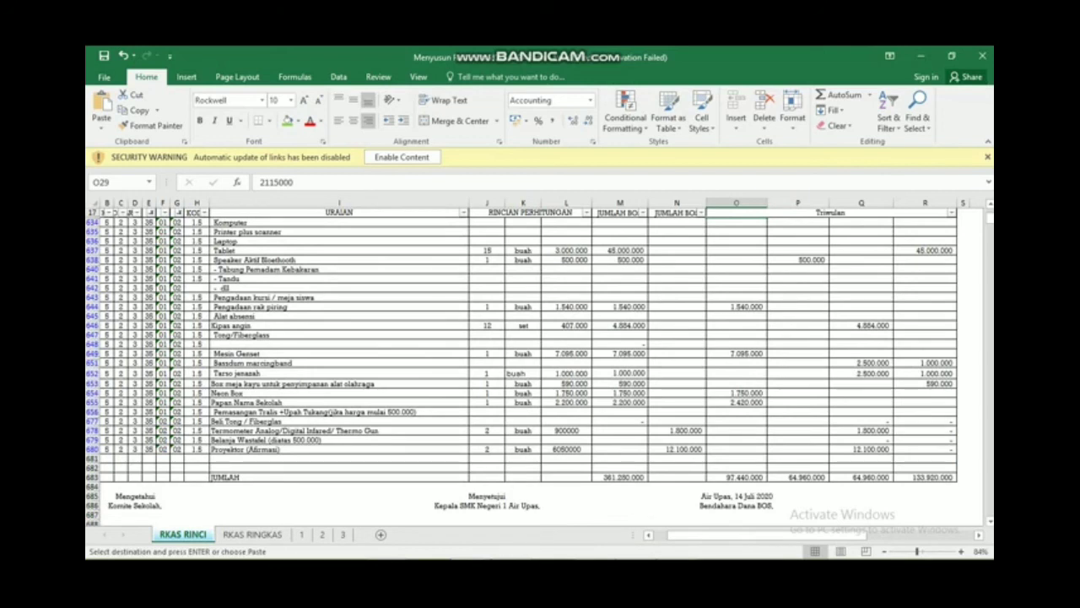
key(Down)
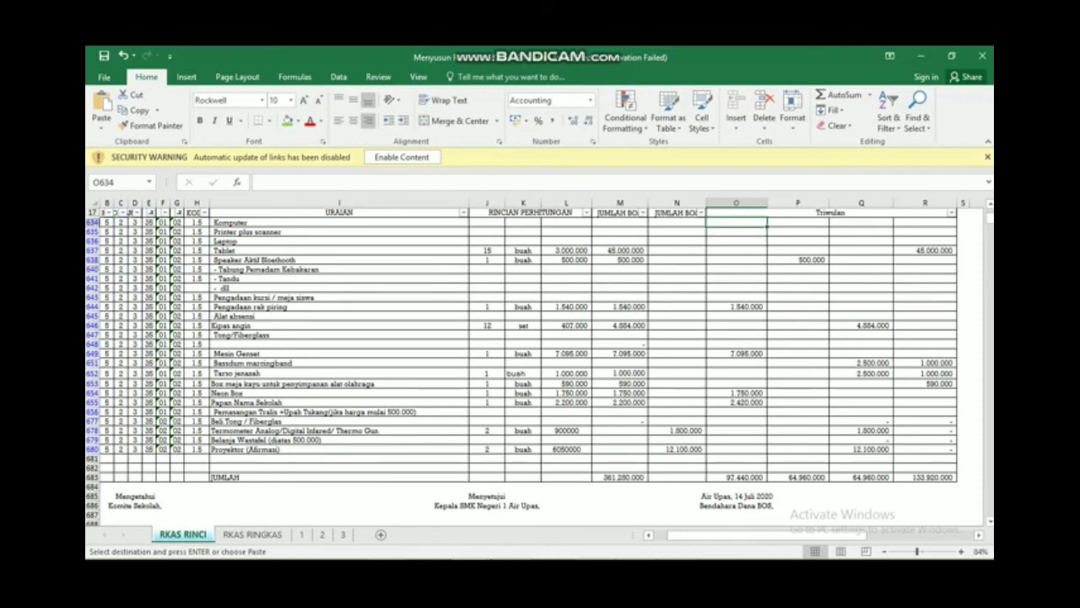
Reset the filters of columns G and E in RKAS RINCI to show all values.
click(178, 212)
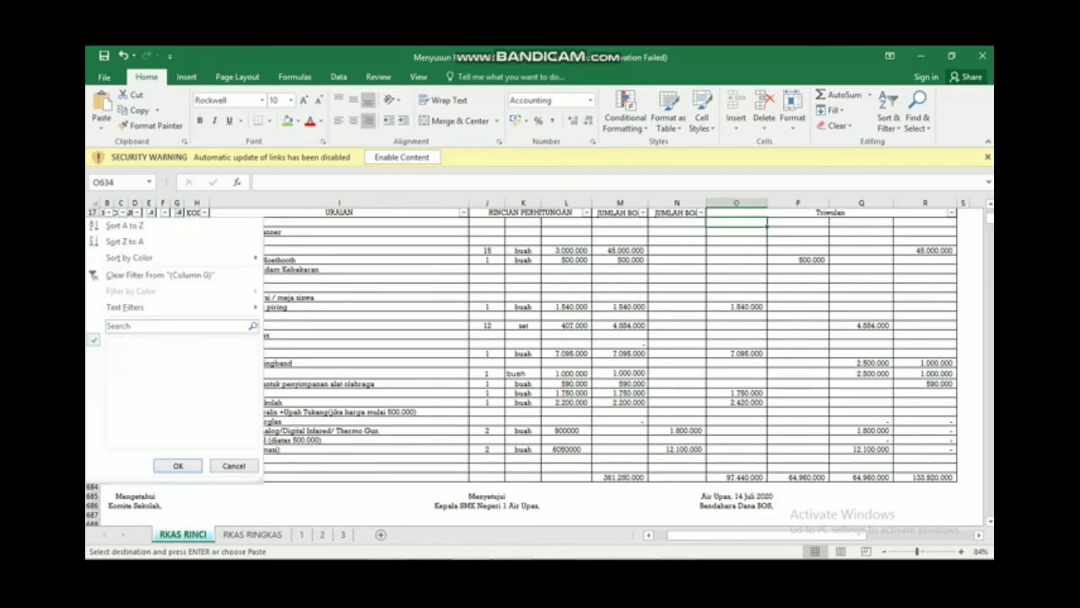
click(125, 341)
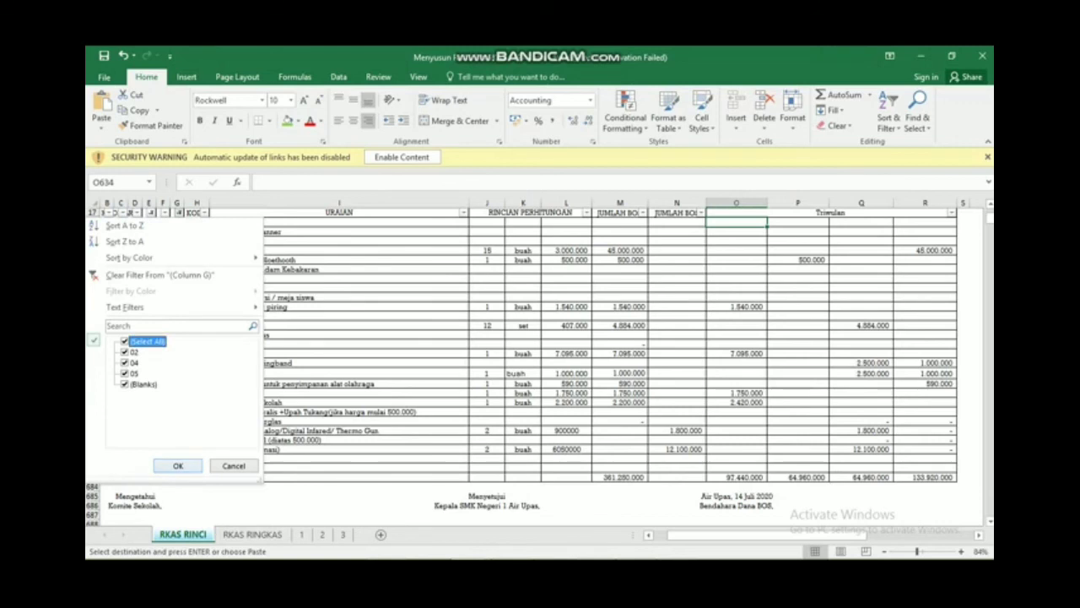
click(178, 465)
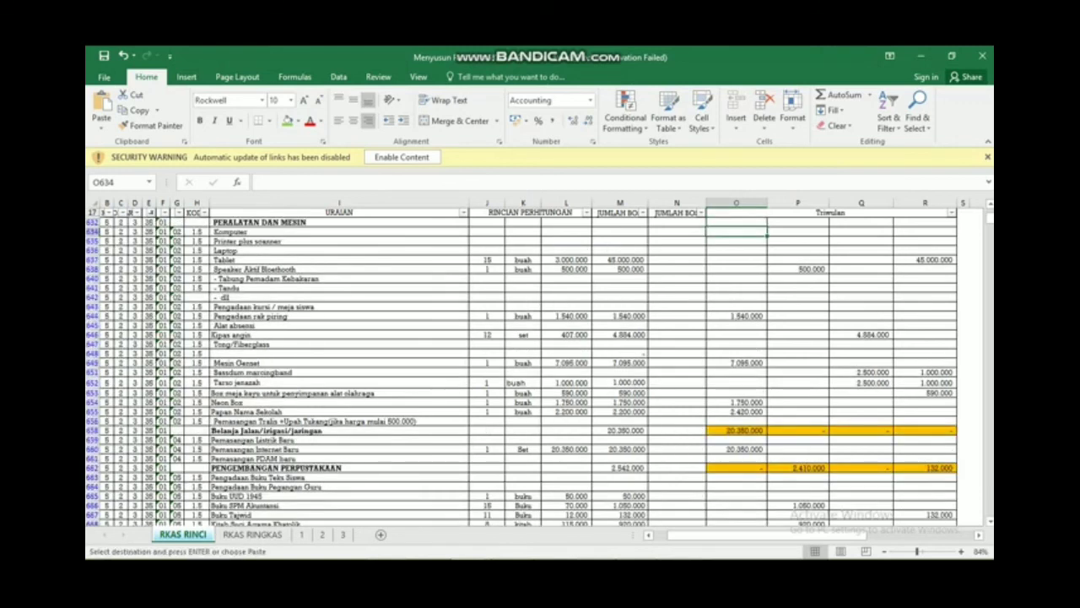
click(151, 212)
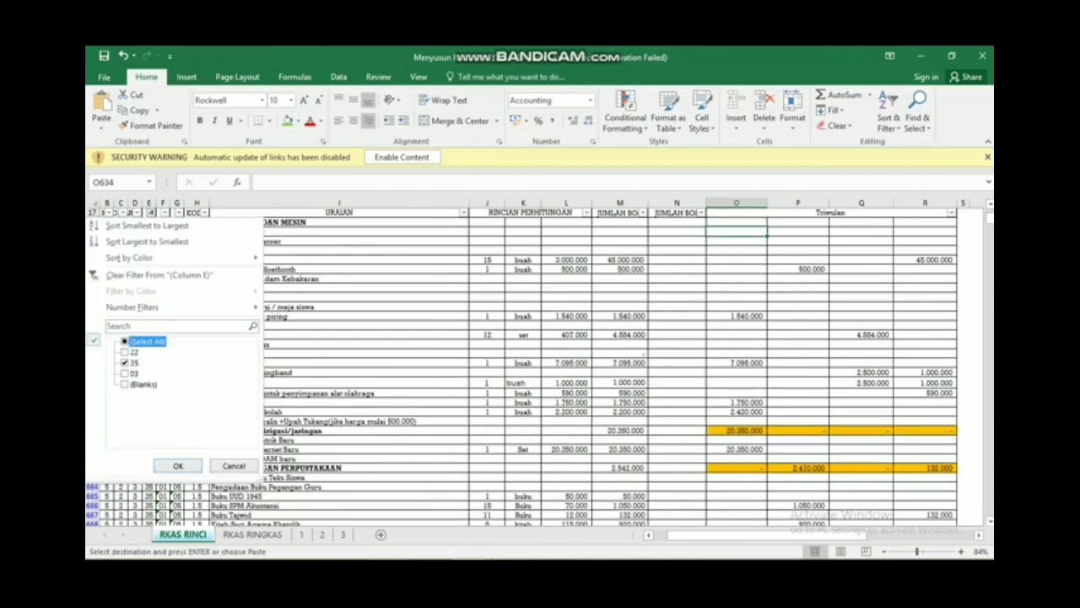
click(125, 341)
click(178, 466)
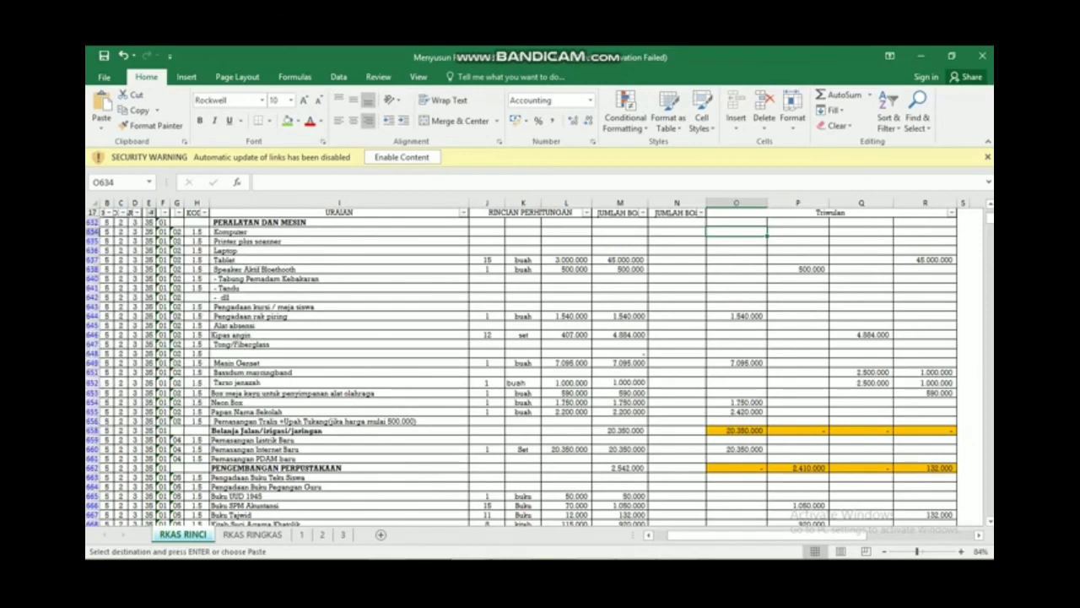
click(620, 336)
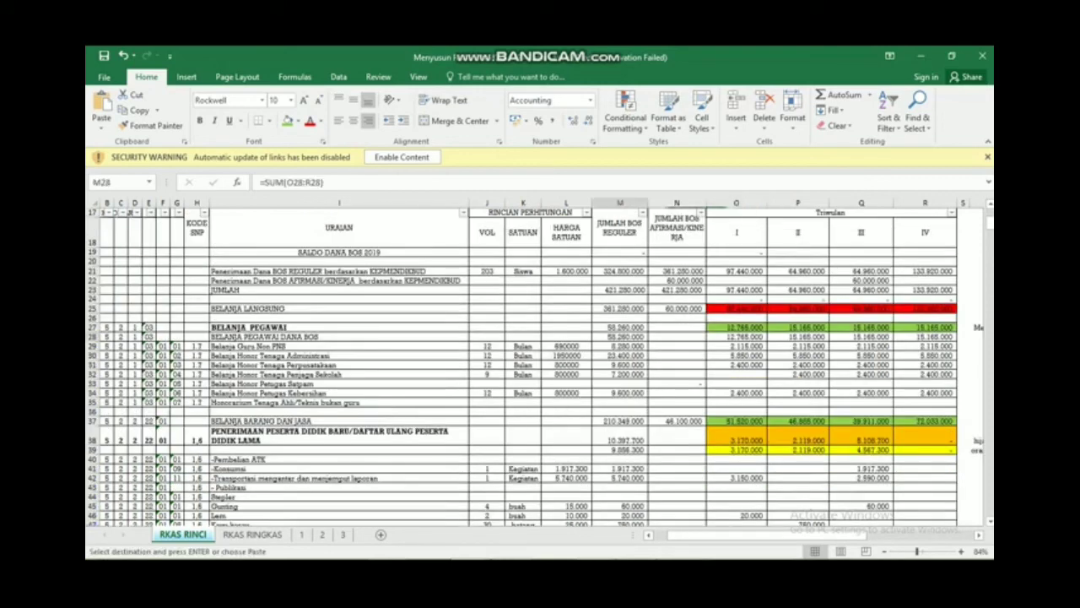
key(Right)
key(Right)
key(Right)
key(Right)
key(Left)
key(Left)
key(Left)
key(Left)
key(Left)
key(Left)
key(Left)
key(Left)
key(Left)
key(Left)
key(Left)
key(Left)
key(Left)
key(Left)
key(Left)
key(Left)
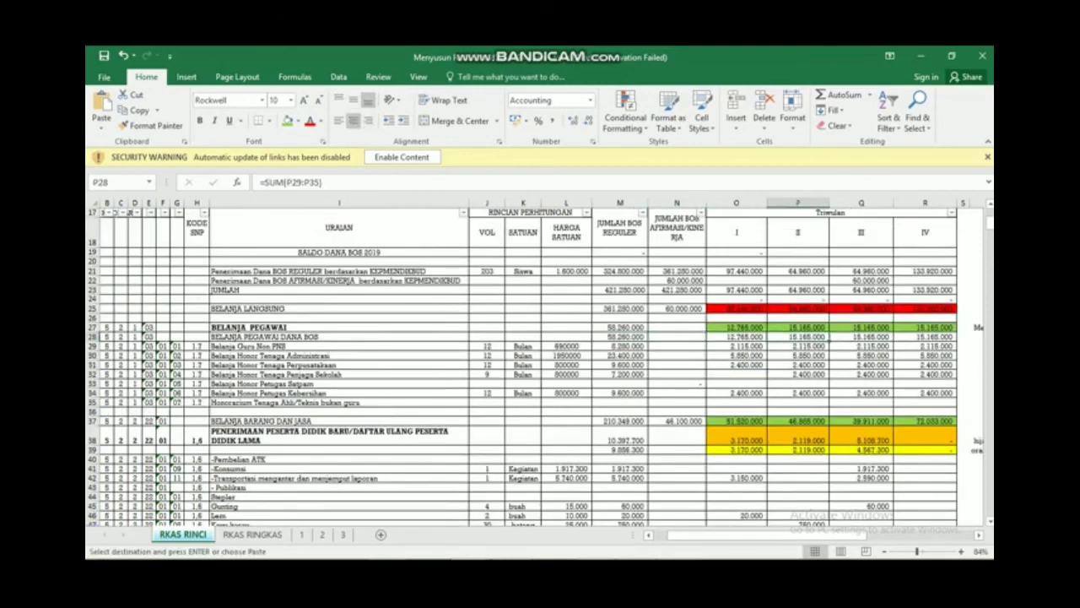